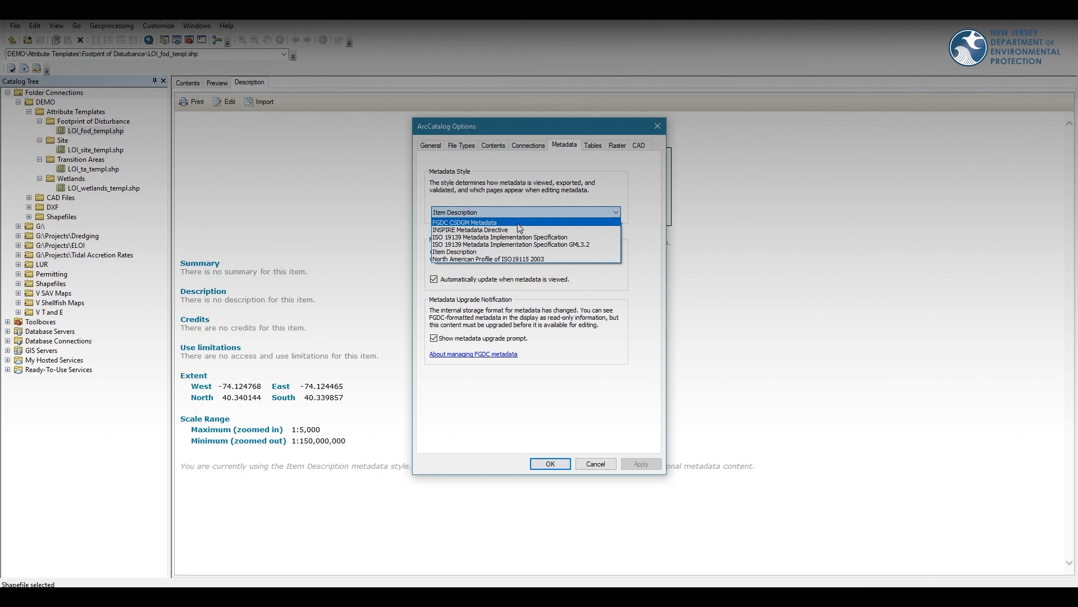
Set the metadata style to FGDC CSDGM Metadata and apply the option.
{"action": "left_click", "coordinate": [518, 223]}
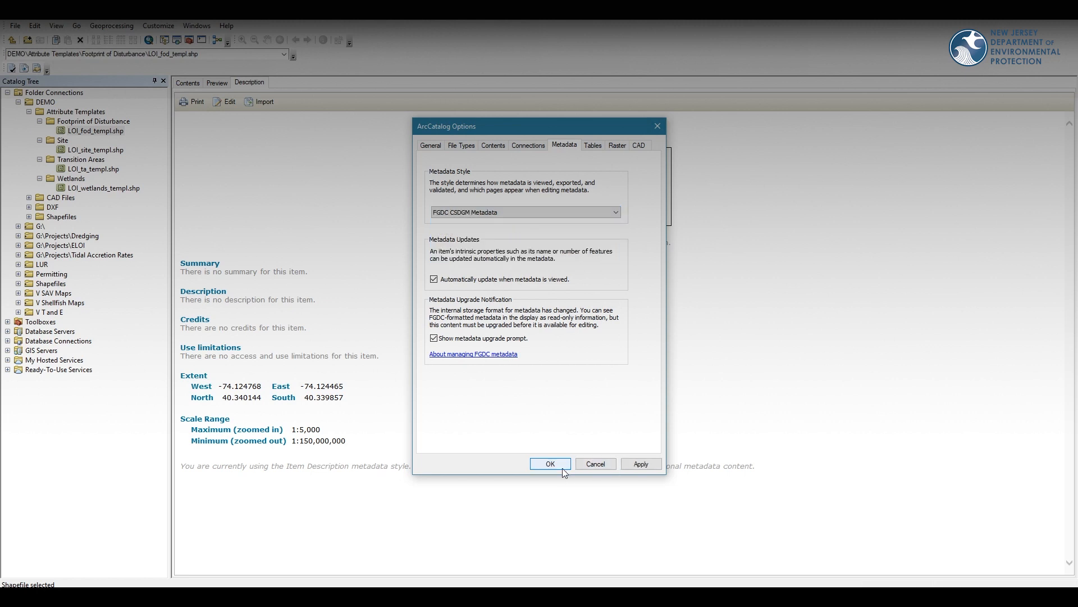
{"action": "left_click", "coordinate": [641, 464]}
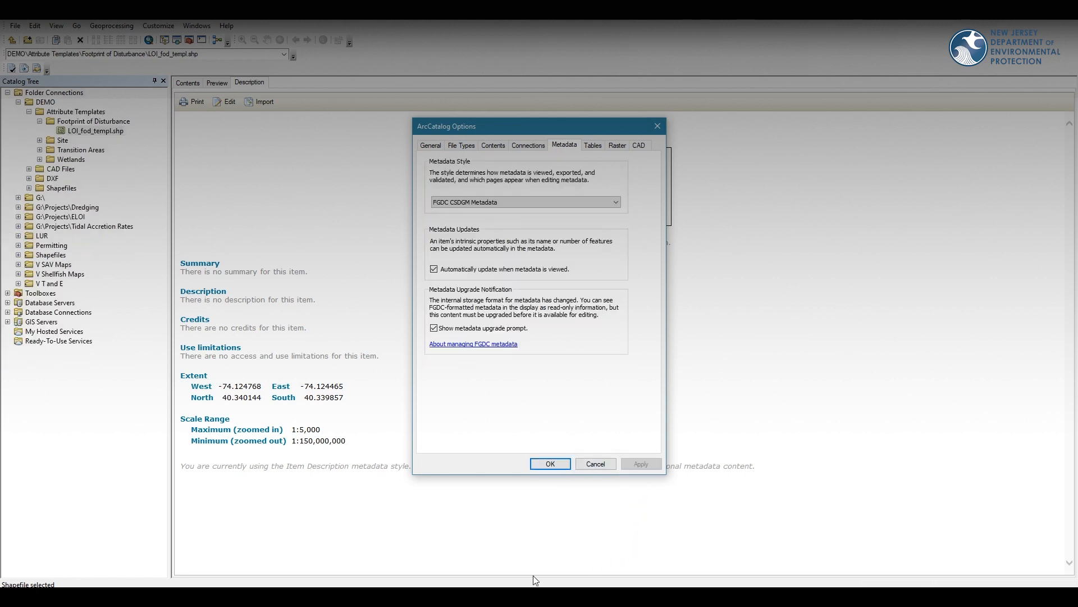
{"action": "left_click", "coordinate": [551, 464]}
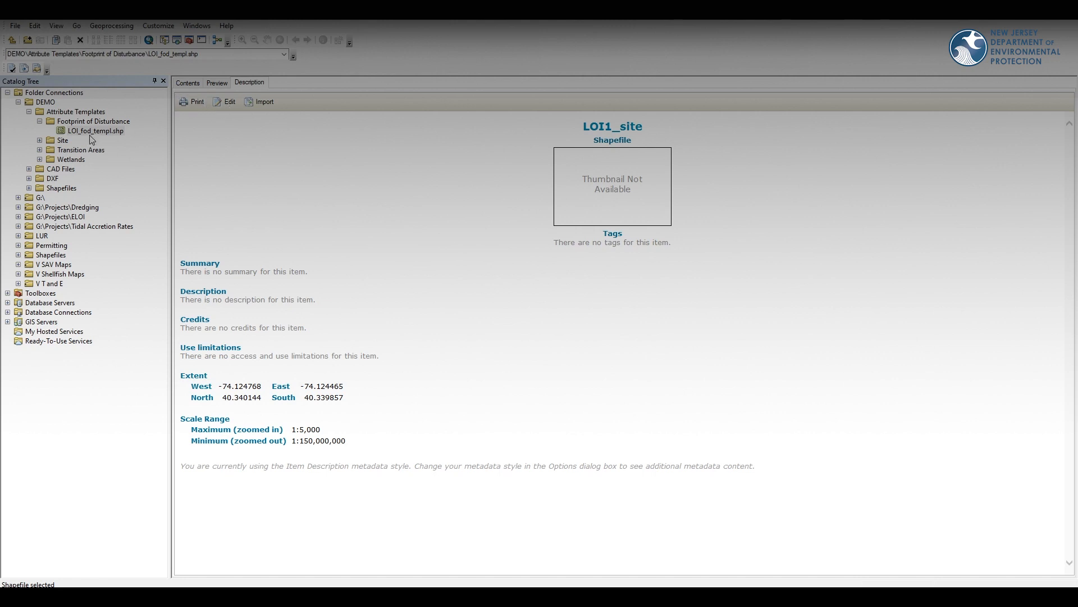
Expand the Site, Transition Areas and Wetlands folders under Attribute Templates to list their template shapefiles.
{"action": "left_click", "coordinate": [38, 147]}
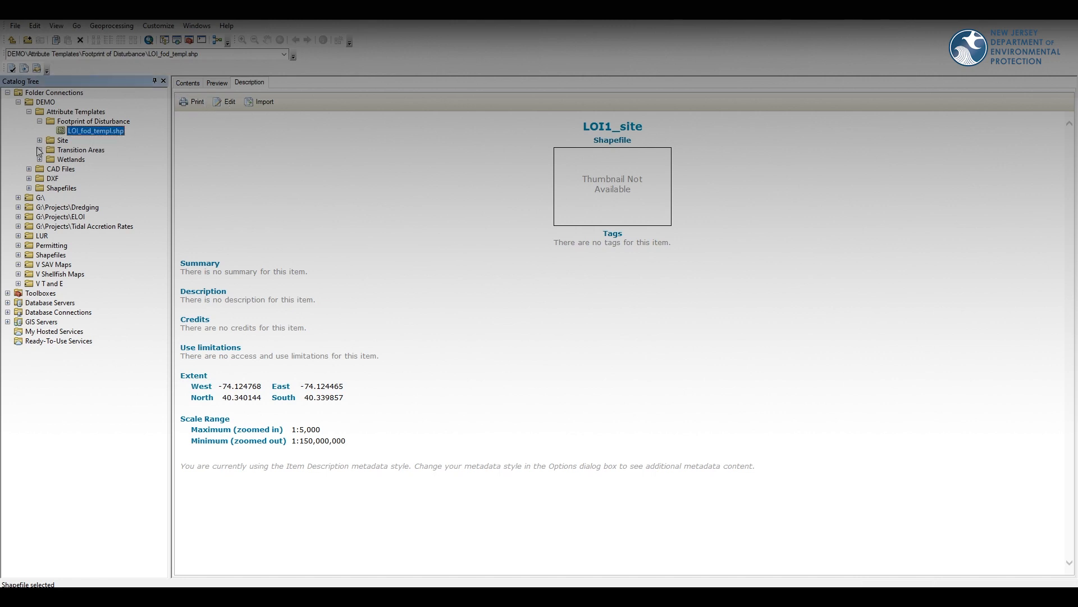
{"action": "left_click", "coordinate": [39, 141]}
{"action": "left_click", "coordinate": [40, 160]}
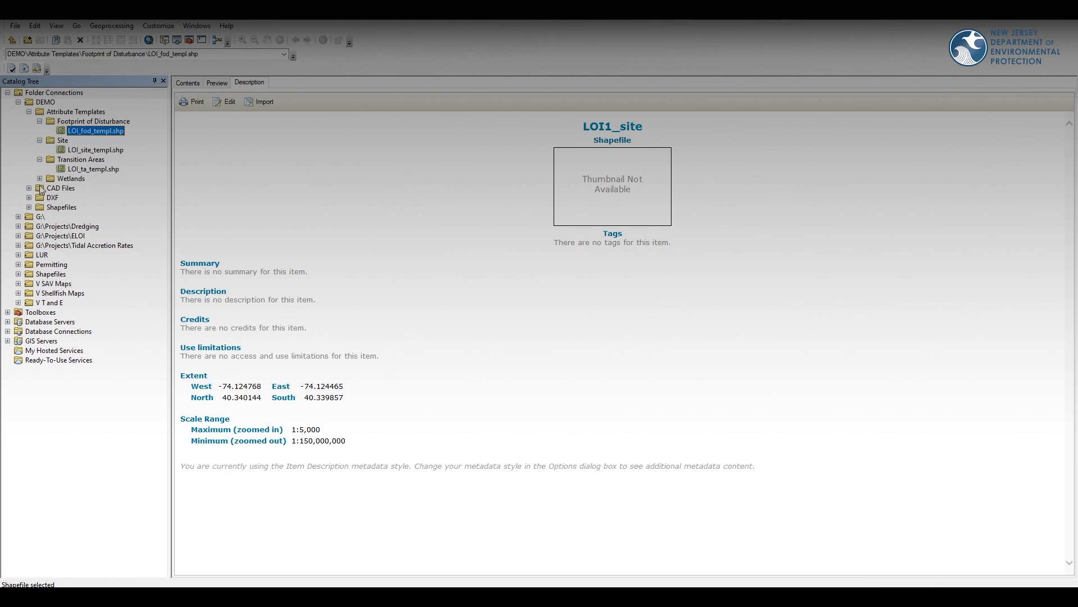
{"action": "left_click", "coordinate": [39, 178]}
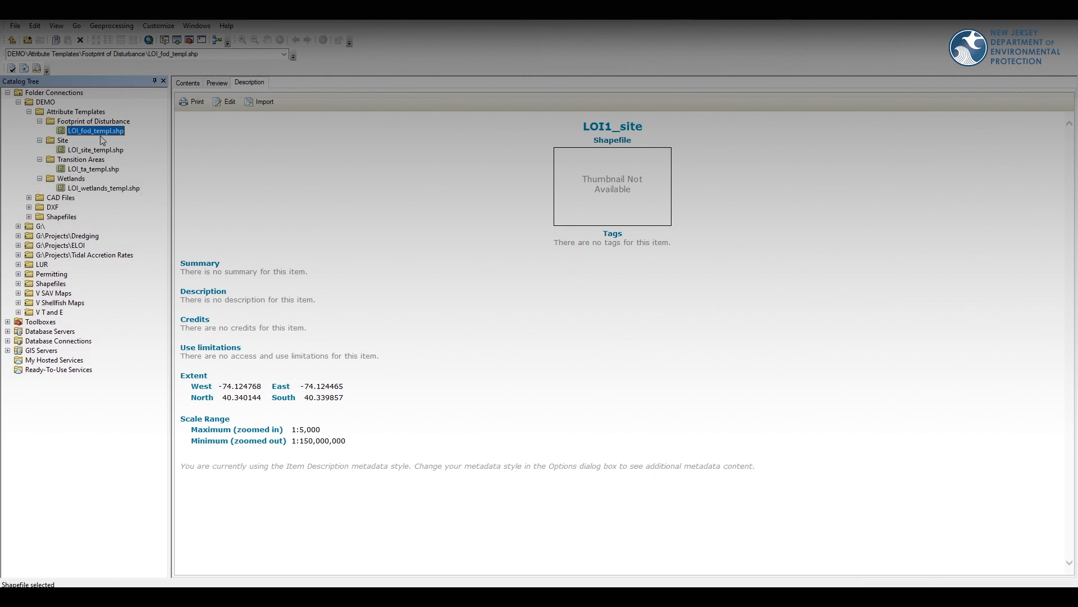
Edit the metadata of LOI_fod_templ.shp, going through its Citation Contacts and Points of Contact pages, and save it.
{"action": "left_click", "coordinate": [248, 86]}
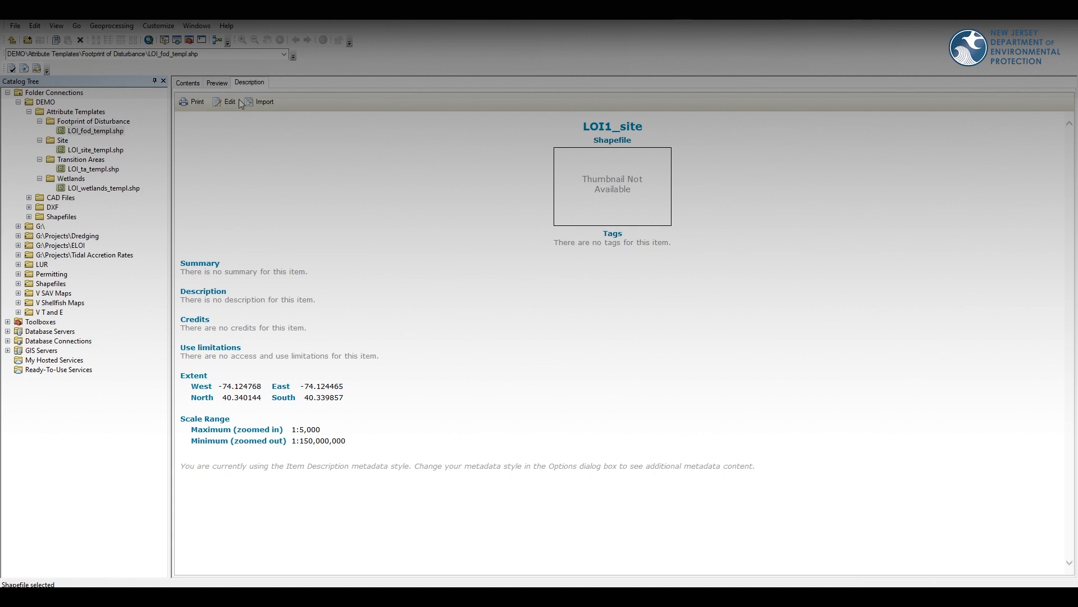
{"action": "left_click", "coordinate": [228, 102]}
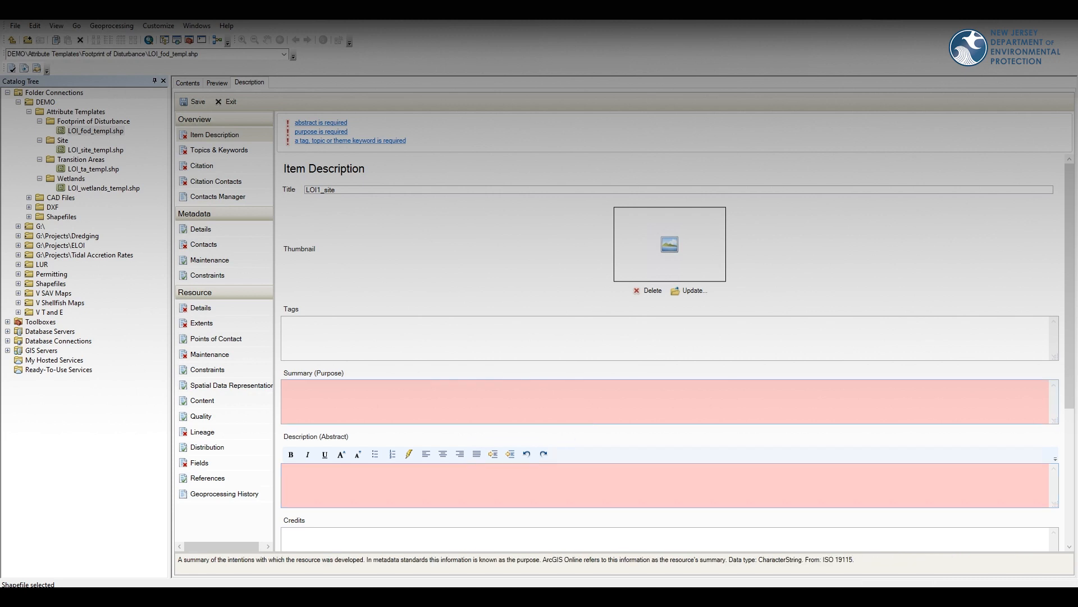
{"action": "left_click", "coordinate": [240, 186]}
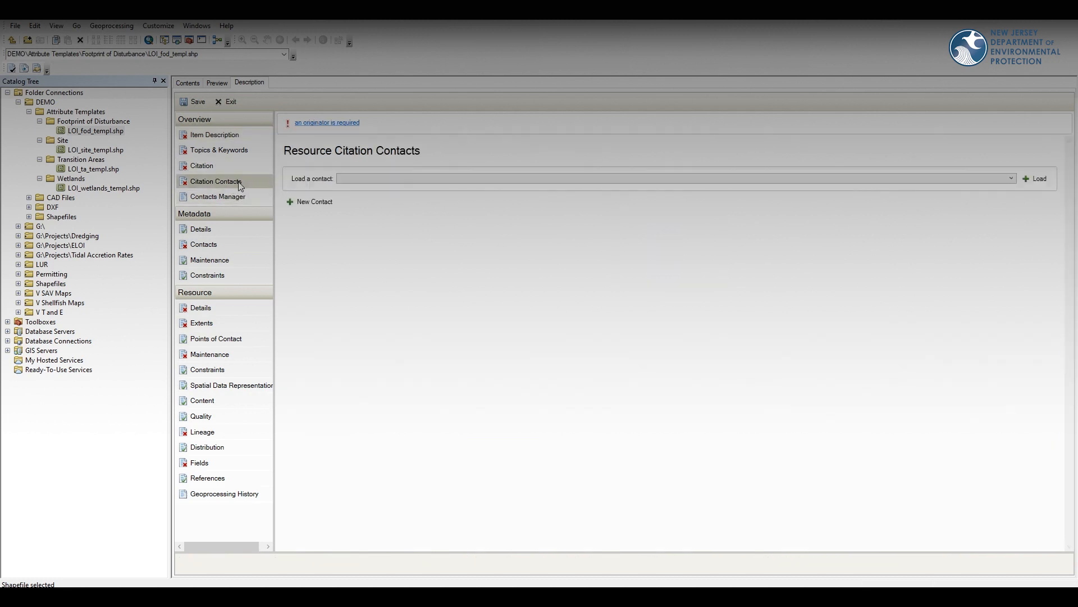
{"action": "left_click", "coordinate": [242, 344]}
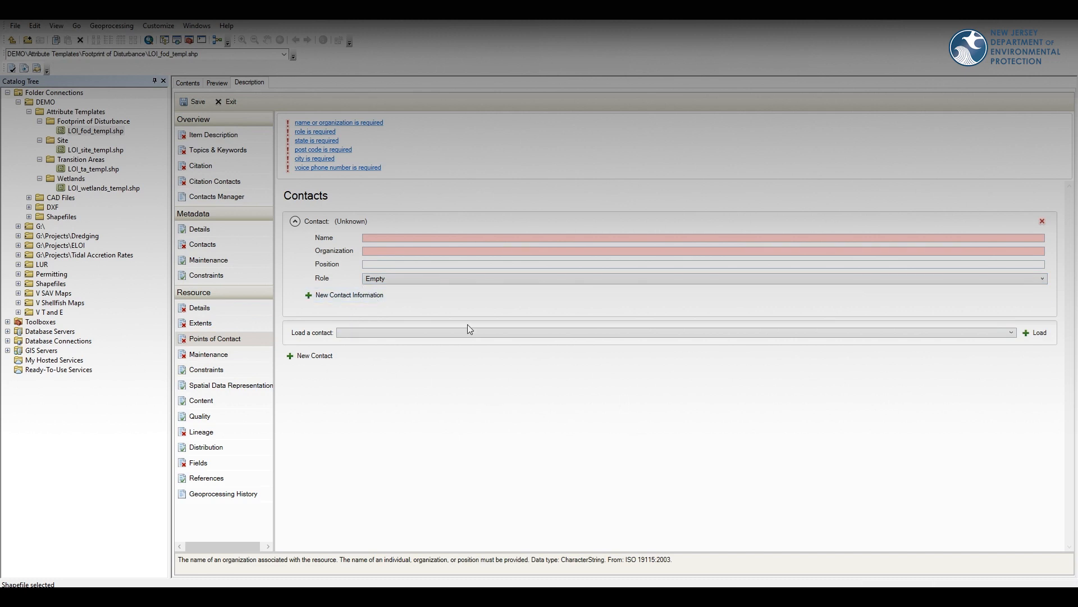
{"action": "left_click", "coordinate": [193, 101]}
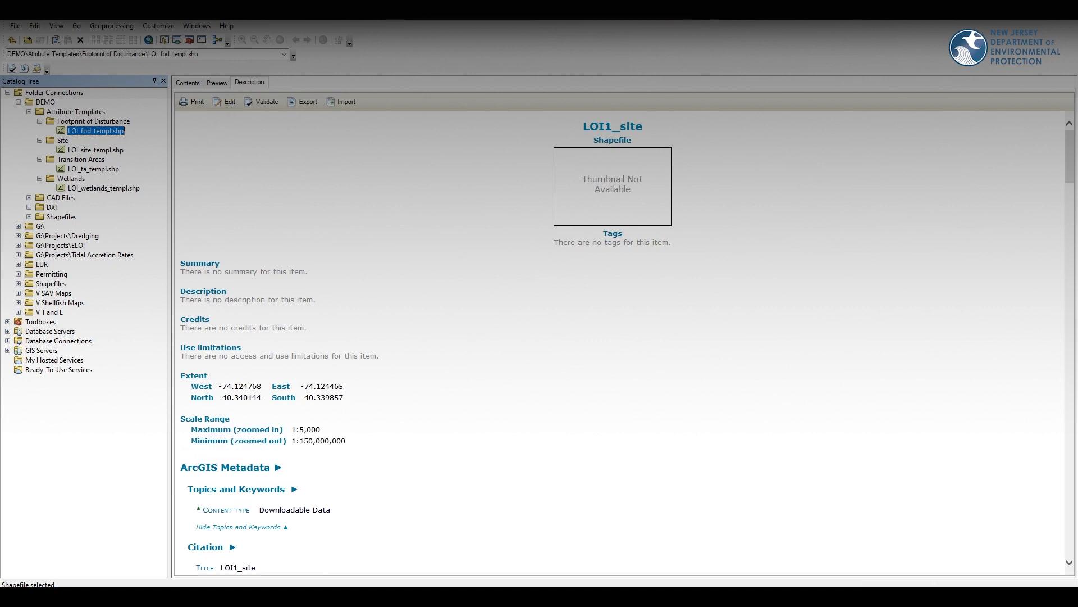
Switch to ArcMap and copy LOI_site_templ.shp from the Site template folder into the Shapefiles folder of DEMO.
{"action": "left_click", "coordinate": [1067, 14]}
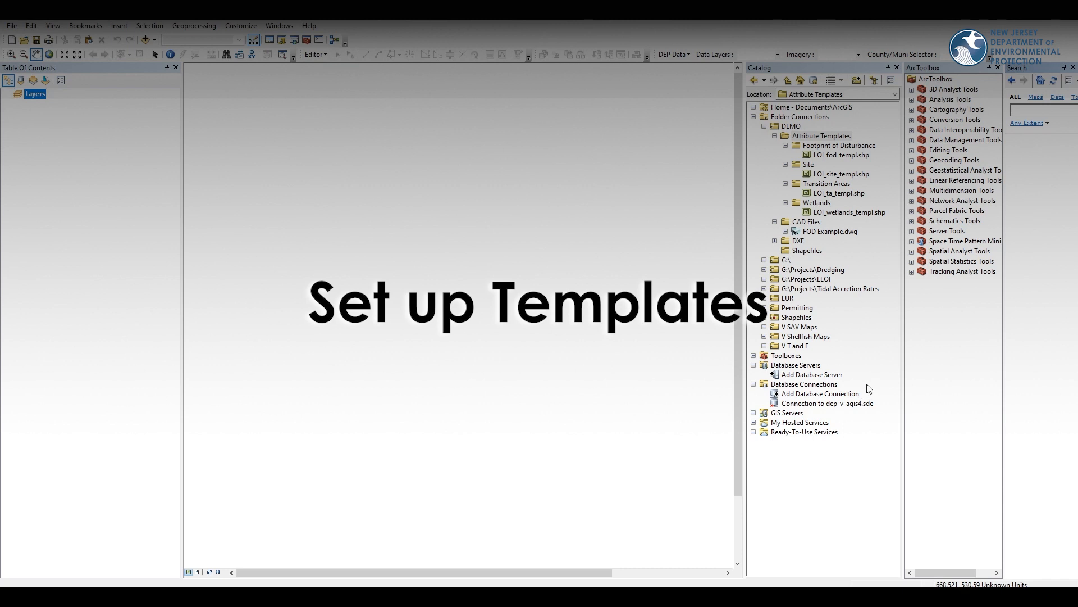
{"action": "left_click", "coordinate": [792, 127]}
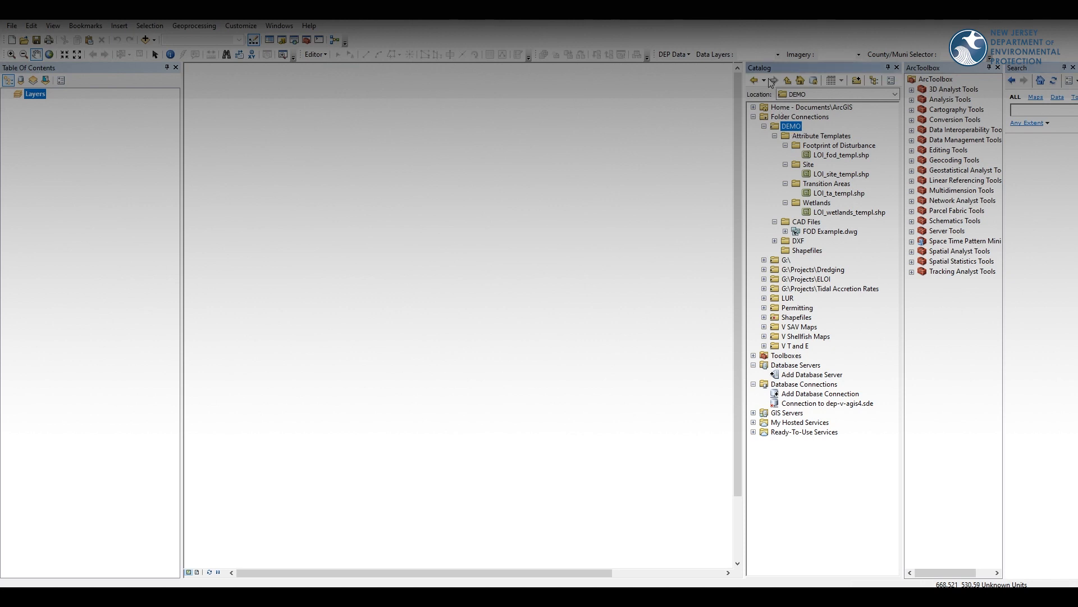
{"action": "left_click", "coordinate": [846, 156]}
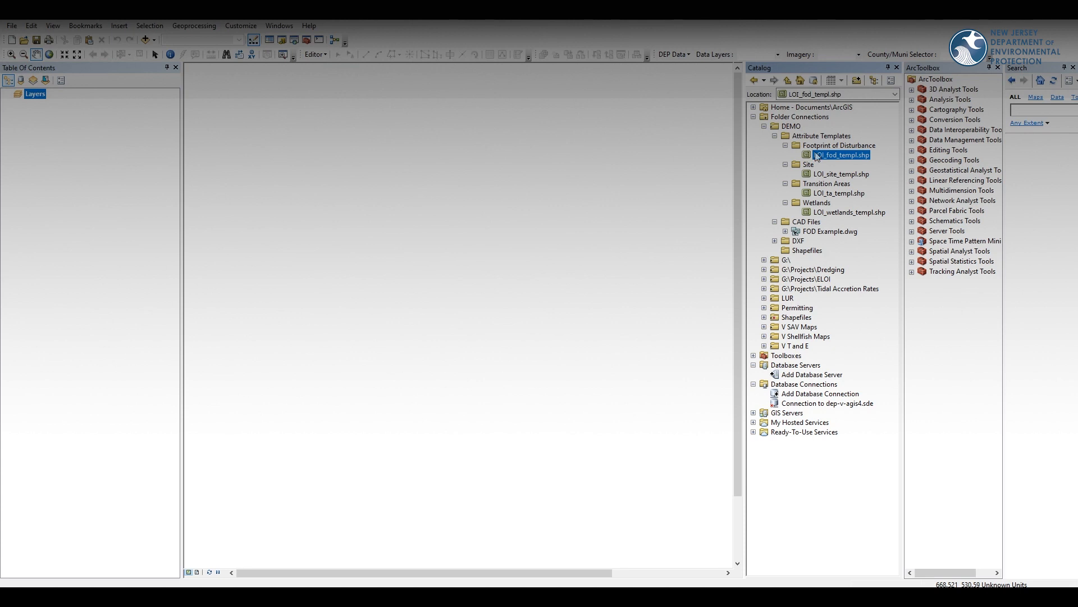
{"action": "left_click", "coordinate": [828, 174]}
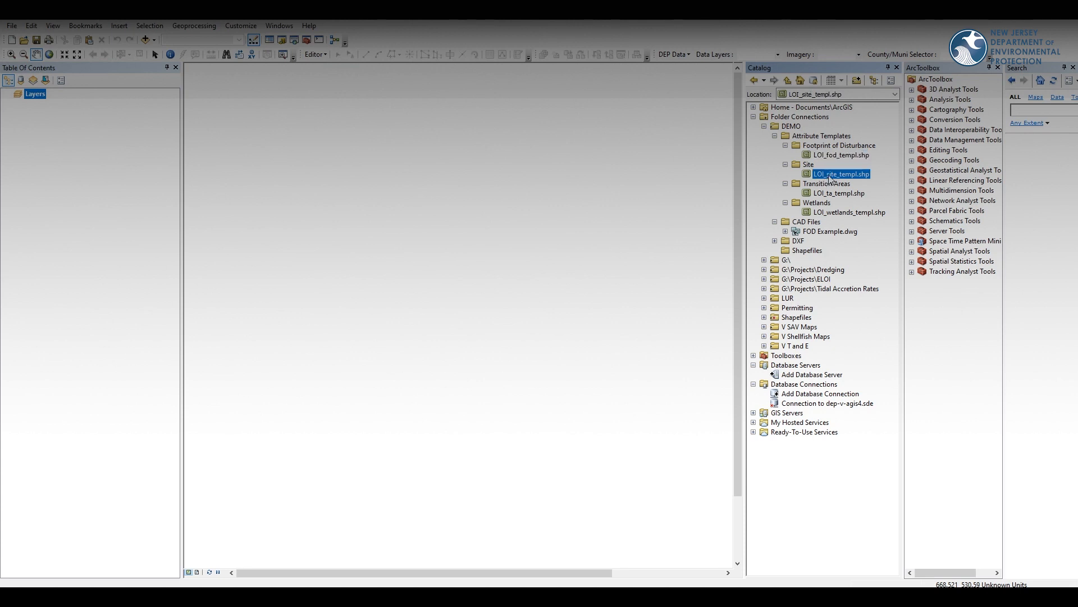
{"action": "right_click", "coordinate": [830, 179]}
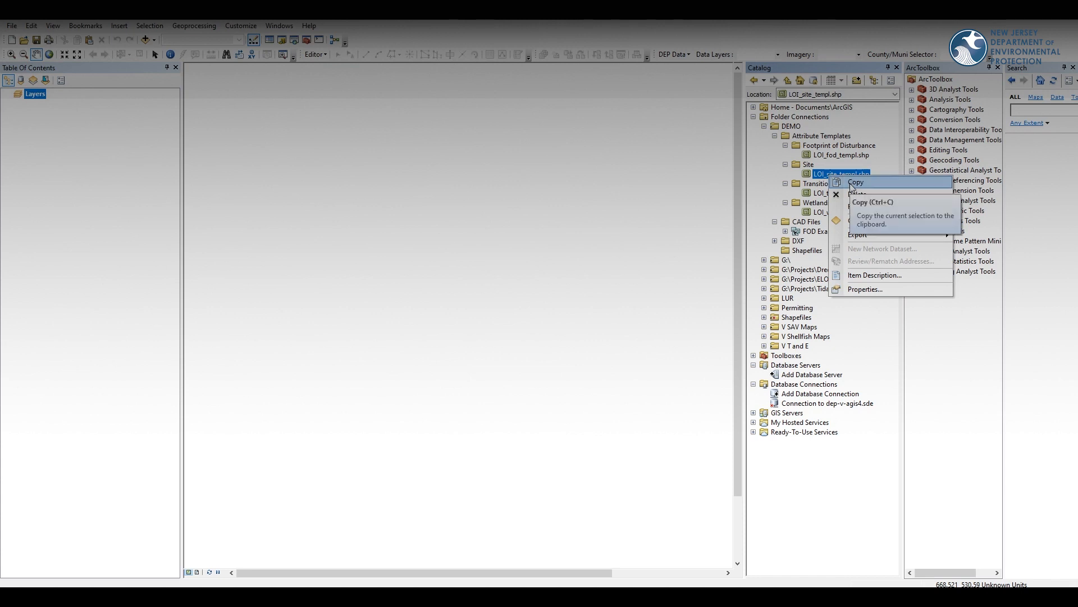
{"action": "left_click", "coordinate": [855, 183]}
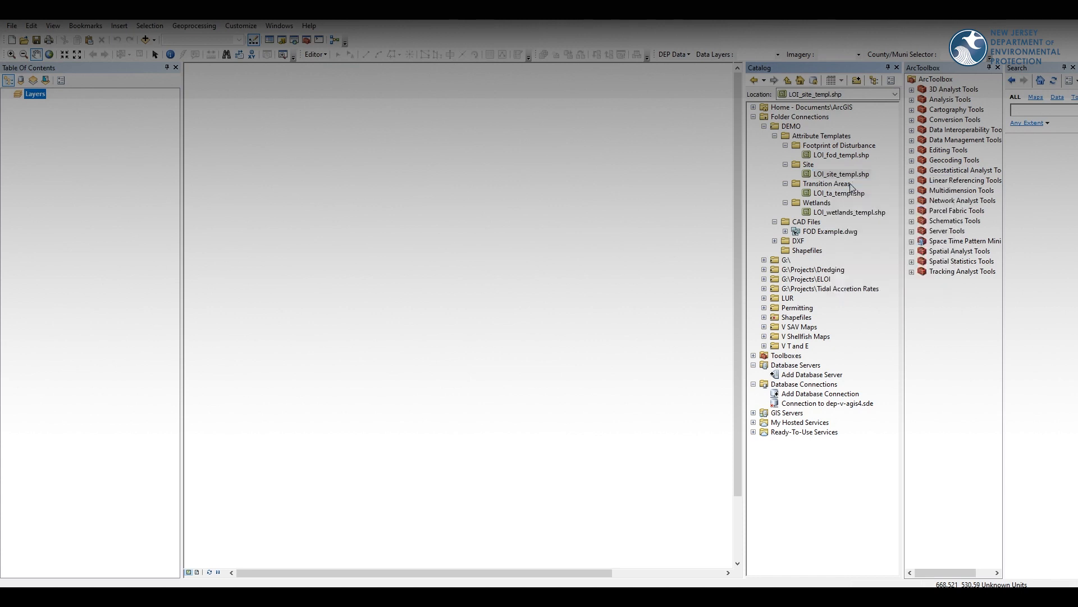
{"action": "left_click", "coordinate": [787, 255]}
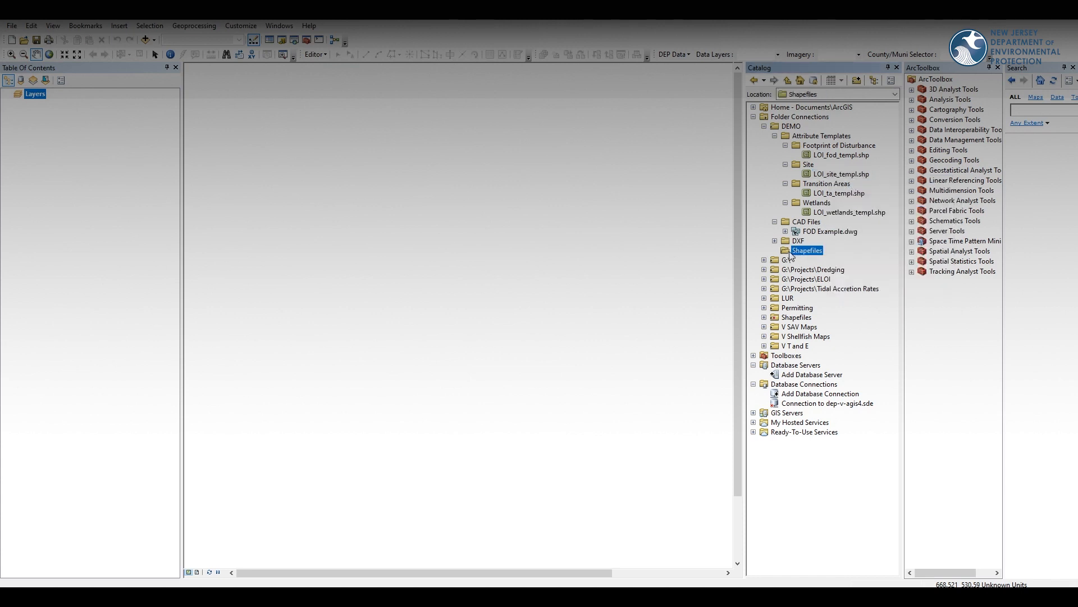
{"action": "right_click", "coordinate": [787, 255]}
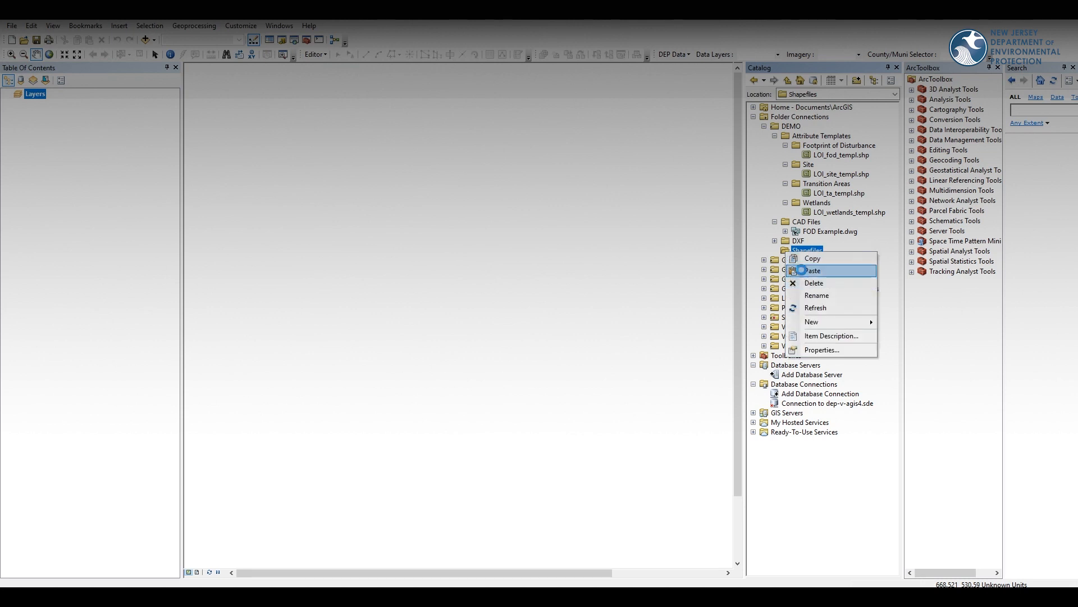
{"action": "left_click", "coordinate": [812, 272]}
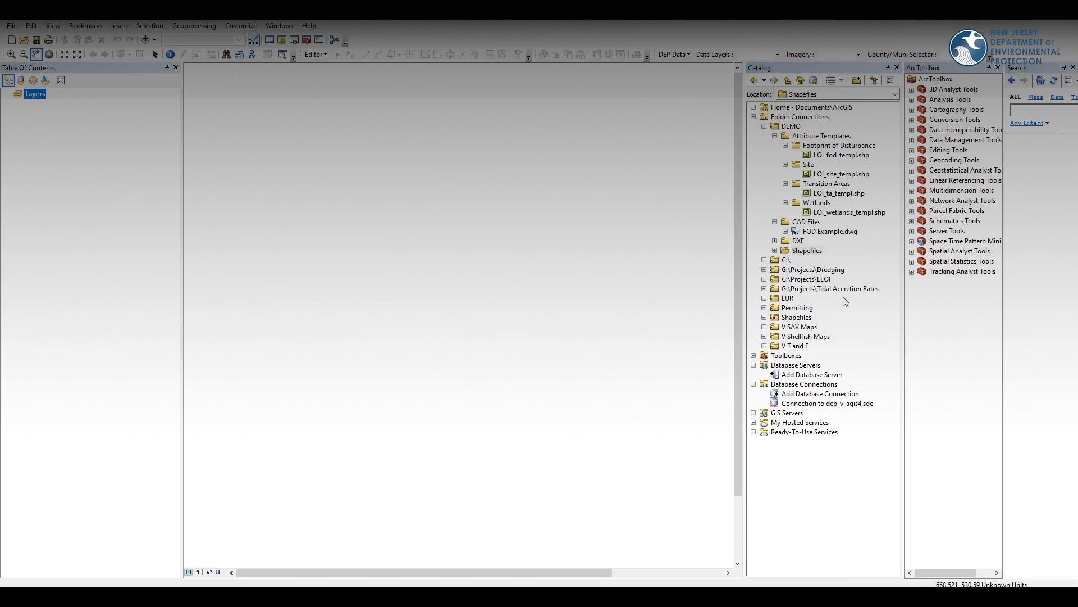
Rename the copied site template in DEMO's Shapefiles folder as LOI_site.shp.
{"action": "left_click", "coordinate": [775, 251]}
{"action": "left_click", "coordinate": [808, 261]}
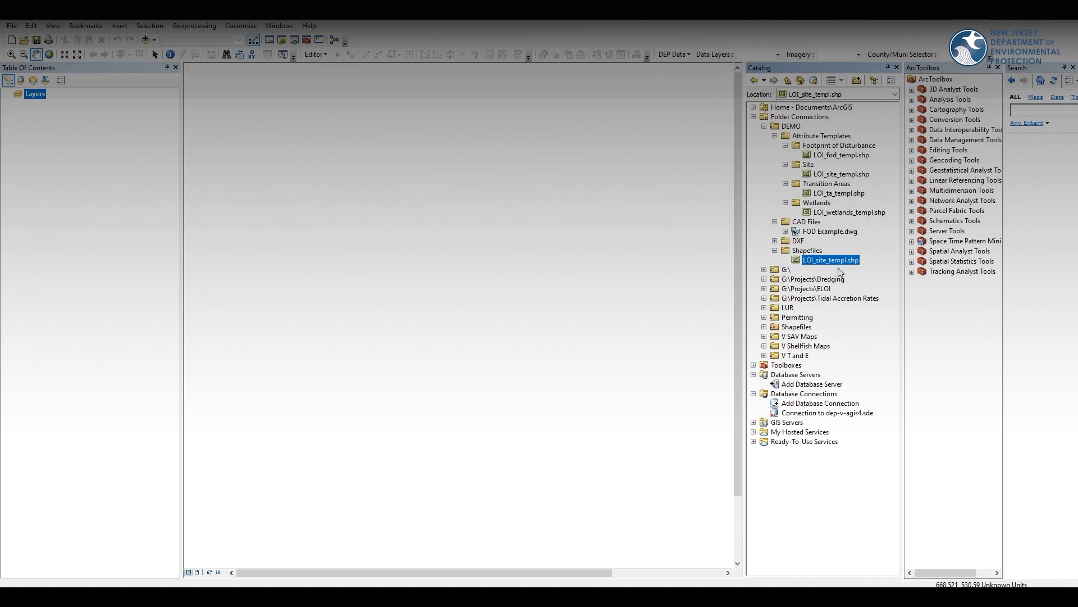
{"action": "left_click", "coordinate": [843, 261]}
{"action": "left_click_drag", "start_coordinate": [846, 260], "coordinate": [827, 260]}
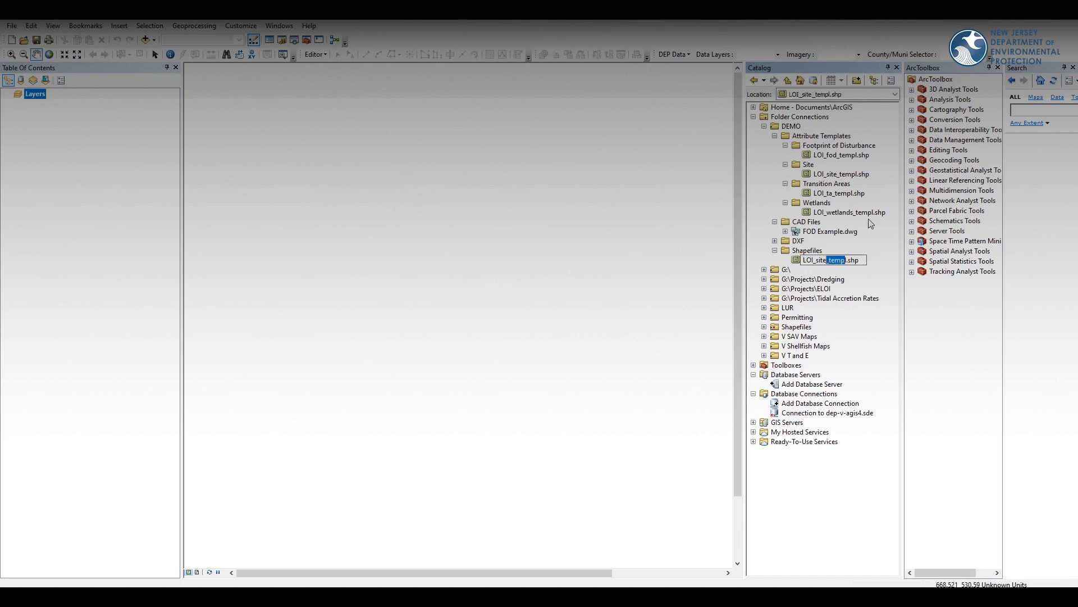
{"action": "key", "text": "Delete"}
{"action": "left_click", "coordinate": [816, 251]}
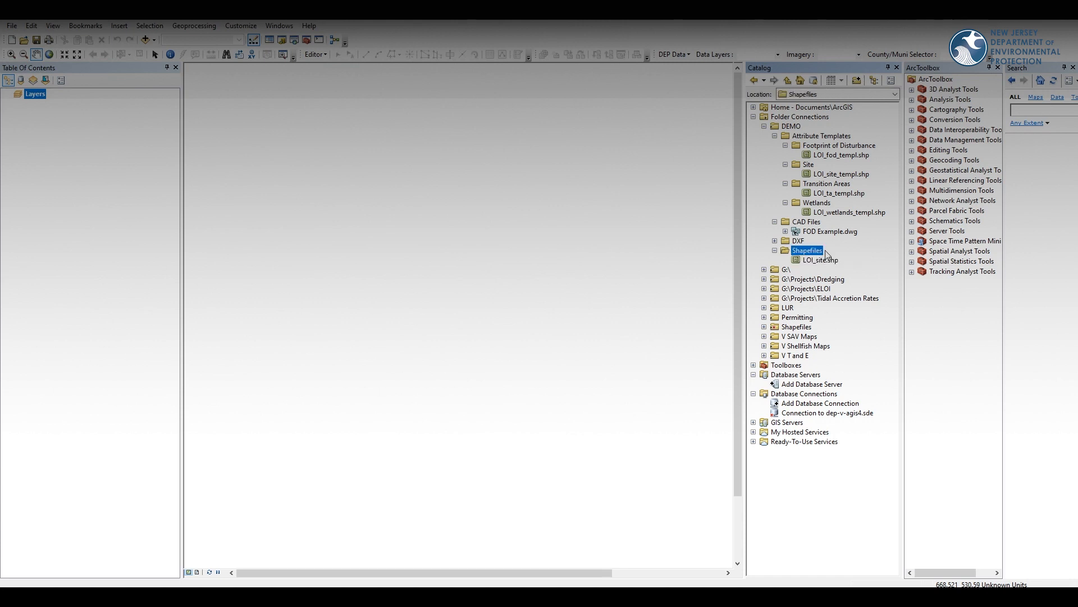
Copy LOI_fod_templ.shp from the Footprint of Disturbance folder into the Shapefiles folder of DEMO.
{"action": "left_click", "coordinate": [846, 159]}
{"action": "right_click", "coordinate": [848, 159]}
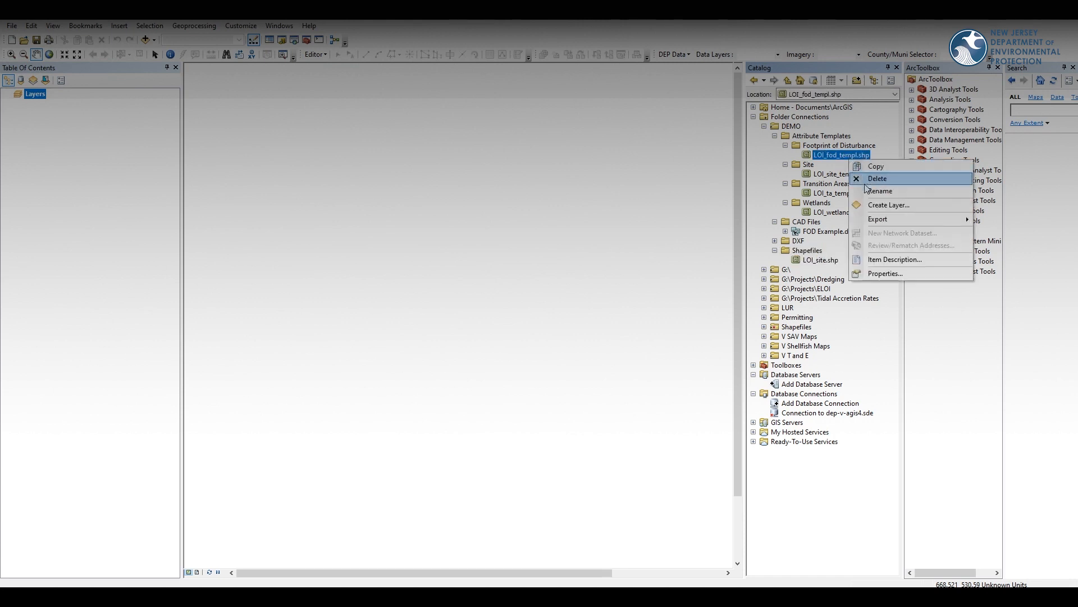
{"action": "left_click", "coordinate": [874, 167]}
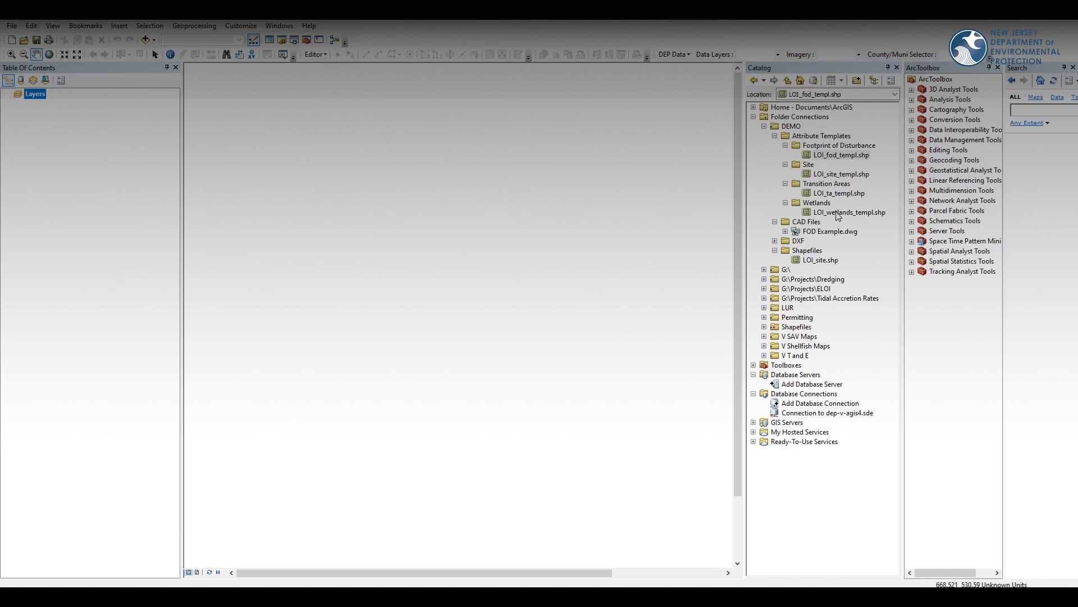
{"action": "right_click", "coordinate": [807, 251]}
{"action": "left_click", "coordinate": [821, 268]}
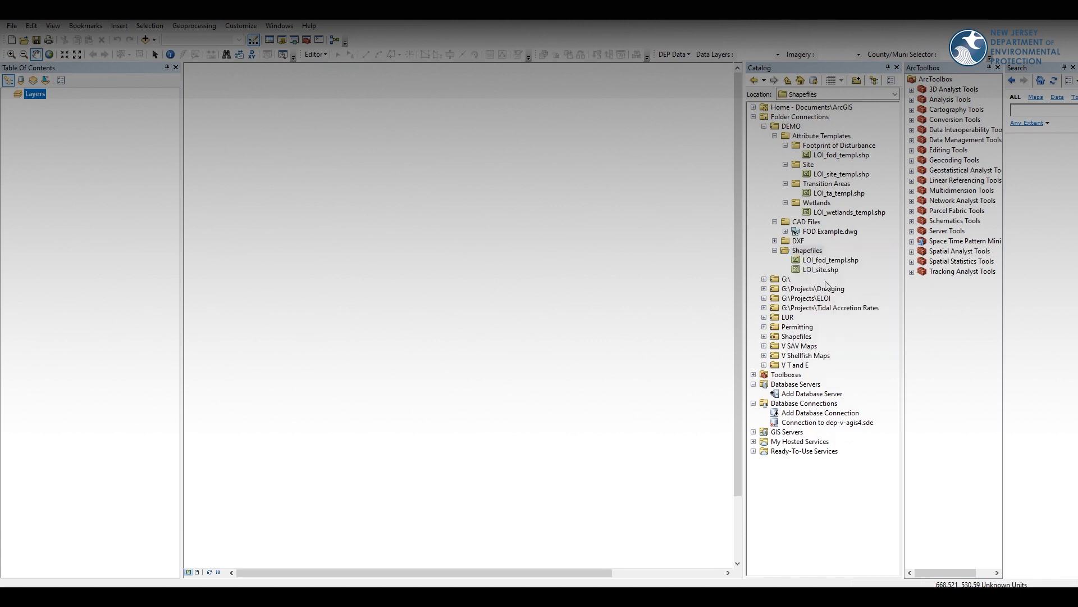
Rename the copied footprint of disturbance template in DEMO's Shapefiles folder as LOI_fod.shp.
{"action": "left_click", "coordinate": [819, 271]}
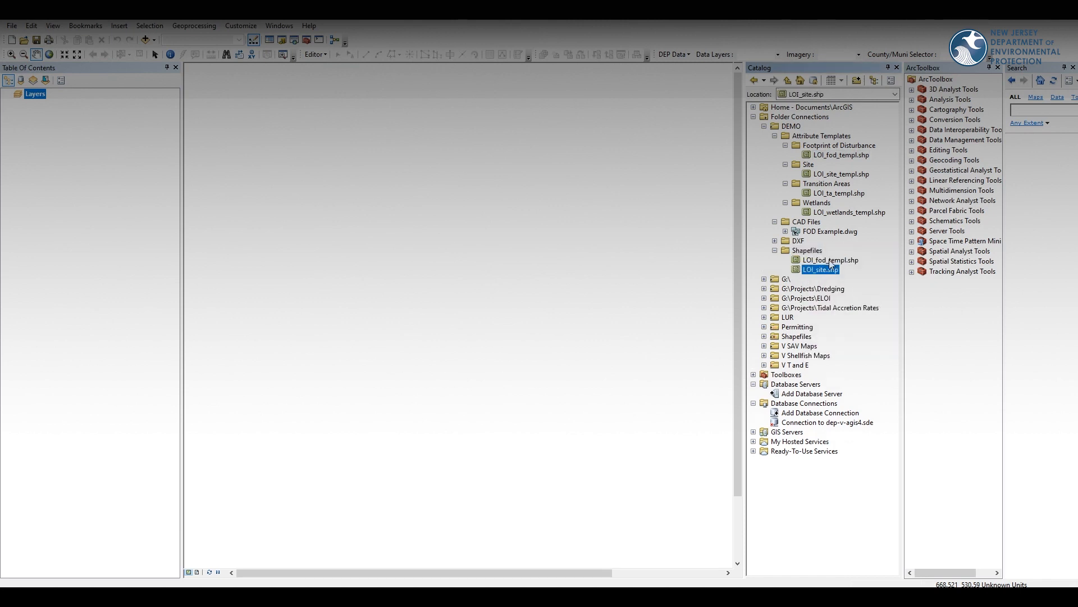
{"action": "left_click", "coordinate": [830, 260]}
{"action": "left_click", "coordinate": [834, 261]}
{"action": "left_click_drag", "start_coordinate": [847, 260], "coordinate": [827, 260]}
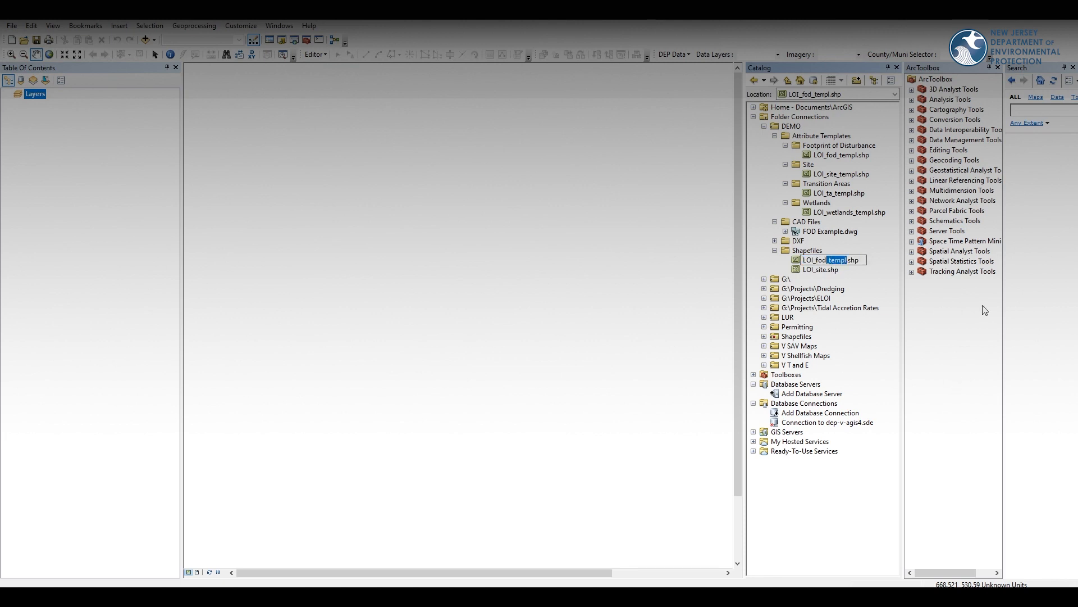
{"action": "key", "text": "Delete"}
{"action": "left_click", "coordinate": [832, 272]}
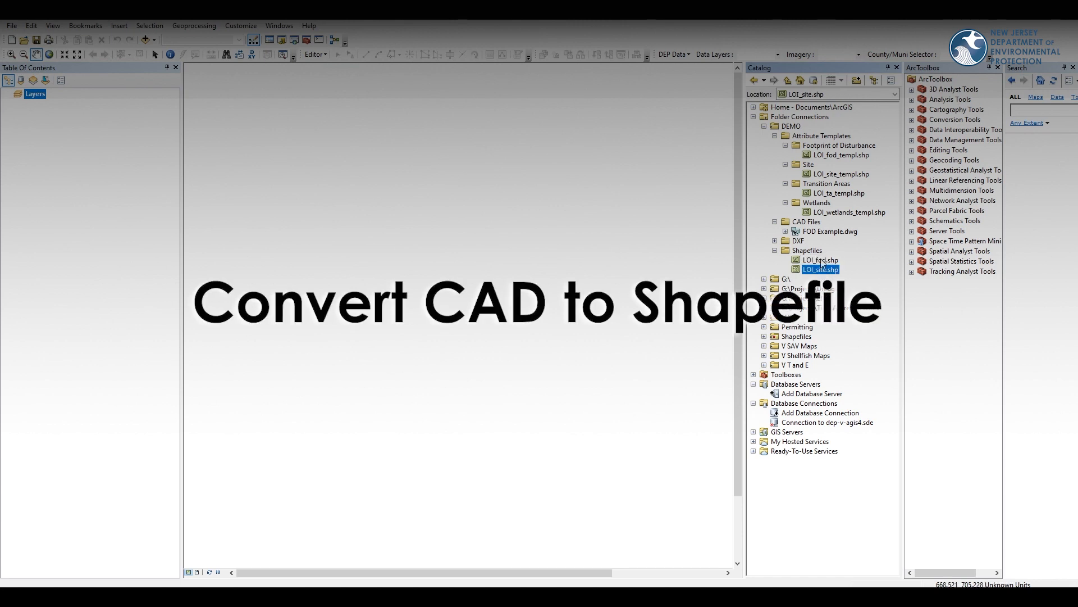
Add FOD Example.dwg from the CAD Files folder to the map layers and expand its group layer.
{"action": "left_click", "coordinate": [843, 231]}
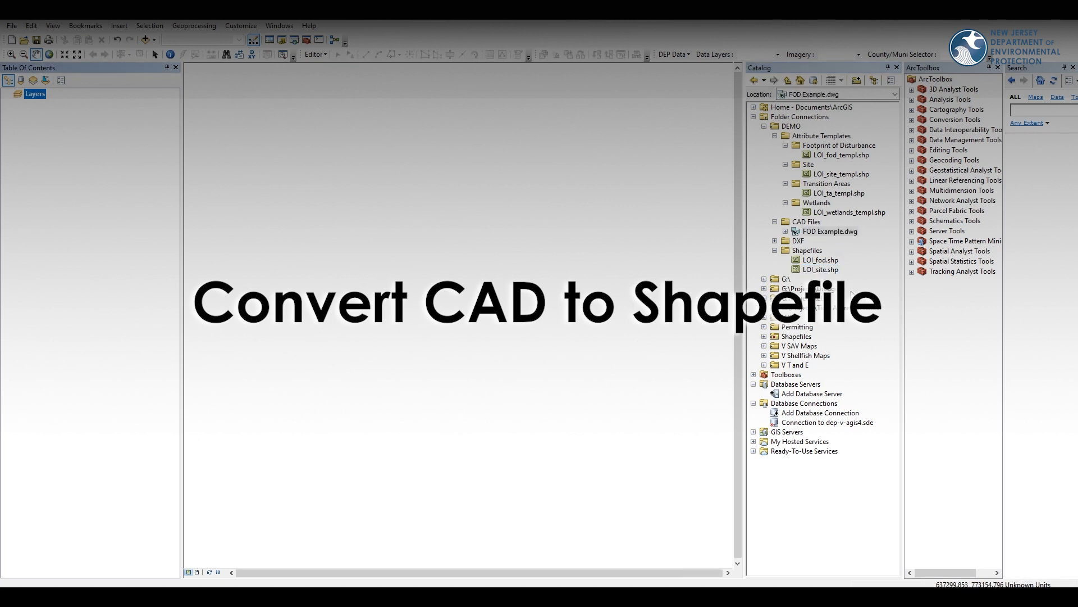
{"action": "left_click", "coordinate": [836, 270]}
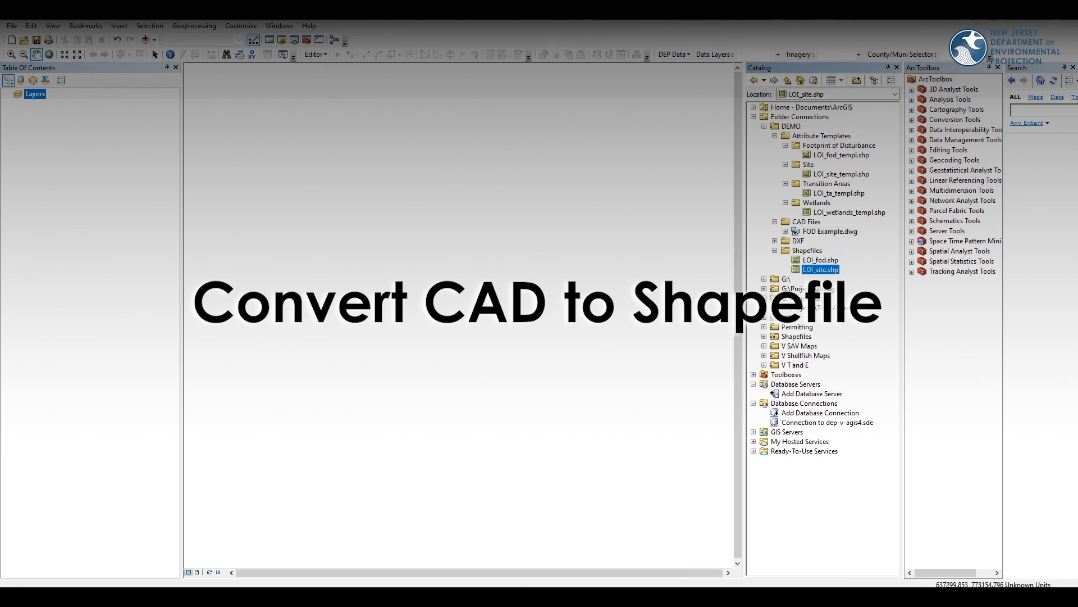
{"action": "left_click", "coordinate": [834, 235]}
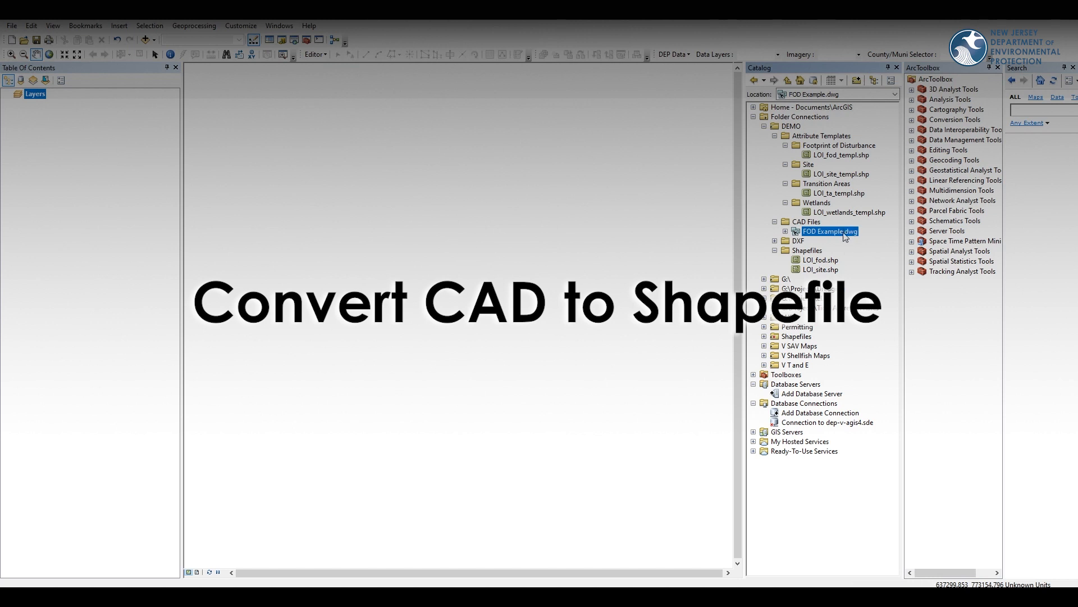
{"action": "left_click_drag", "start_coordinate": [845, 237], "coordinate": [72, 146]}
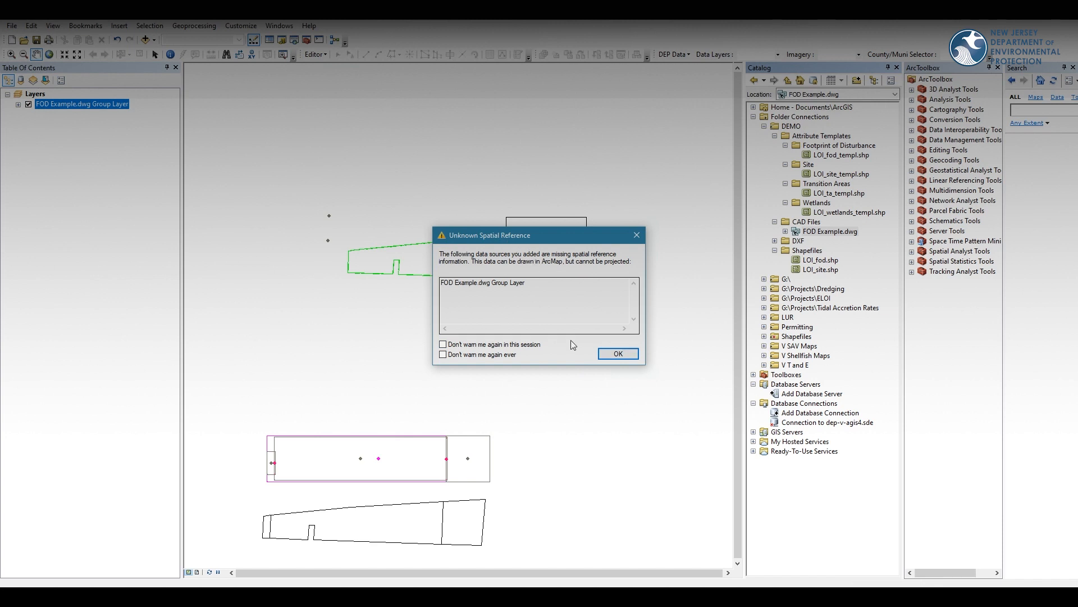
{"action": "left_click", "coordinate": [606, 354]}
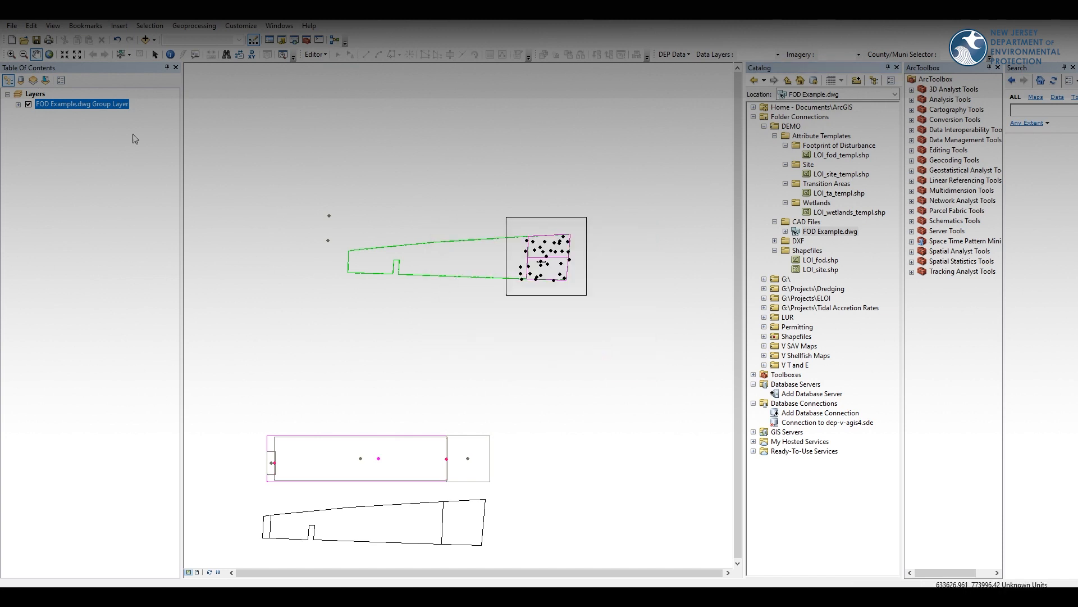
{"action": "left_click", "coordinate": [17, 104]}
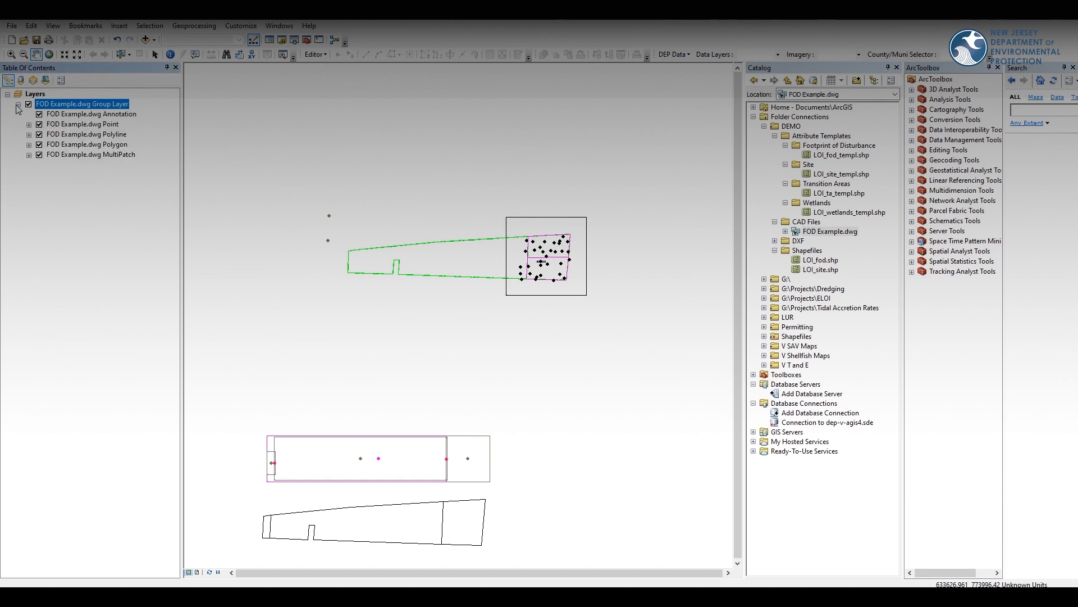
Open the attribute table of the FOD Example.dwg Polygon layer and select the SITE-Boundary record.
{"action": "left_click", "coordinate": [97, 144]}
{"action": "left_click", "coordinate": [28, 145]}
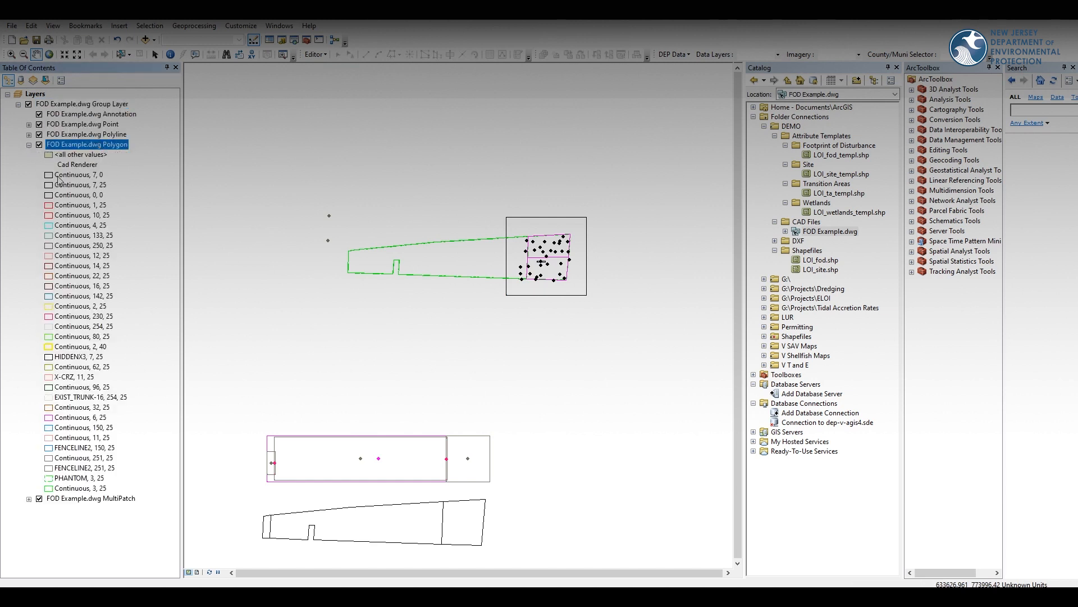
{"action": "right_click", "coordinate": [77, 147]}
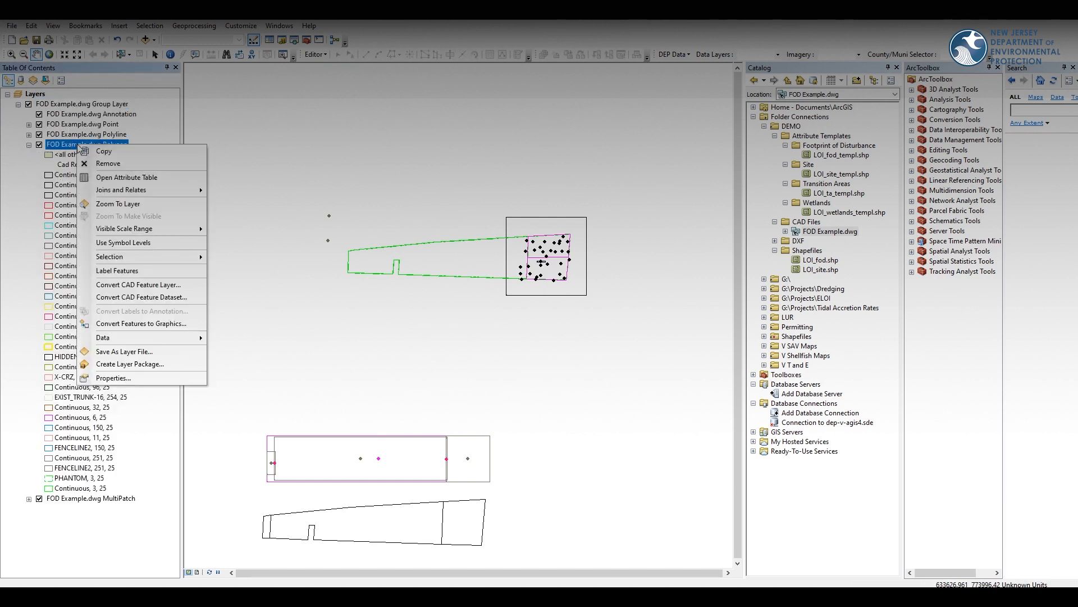
{"action": "left_click", "coordinate": [117, 172]}
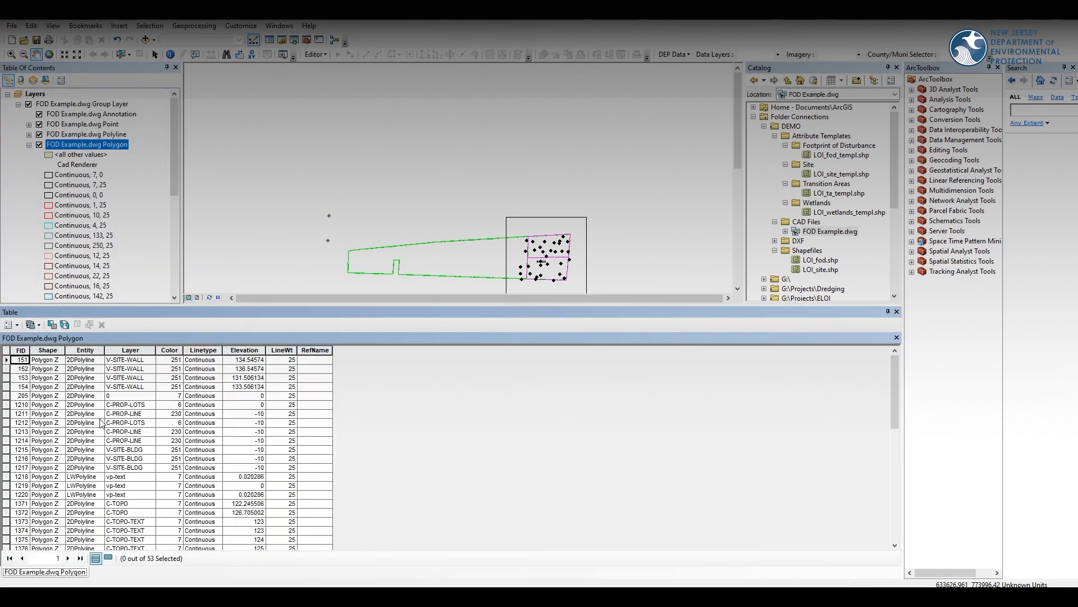
{"action": "scroll", "coordinate": [131, 452], "scroll_direction": "down", "scroll_amount": 4}
{"action": "scroll", "coordinate": [132, 451], "scroll_direction": "down", "scroll_amount": 7}
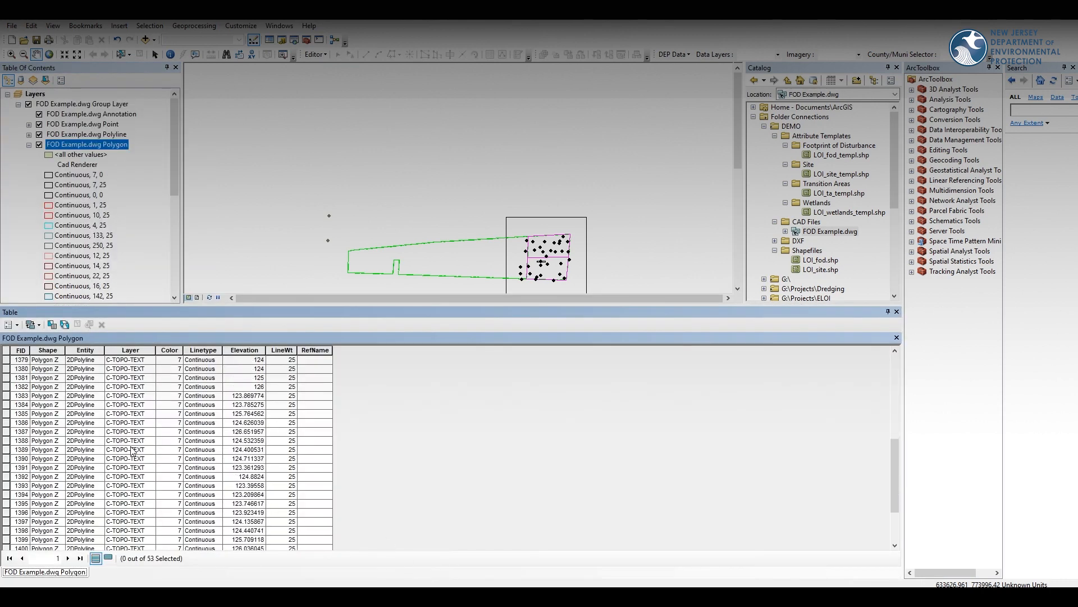
{"action": "left_click", "coordinate": [120, 522]}
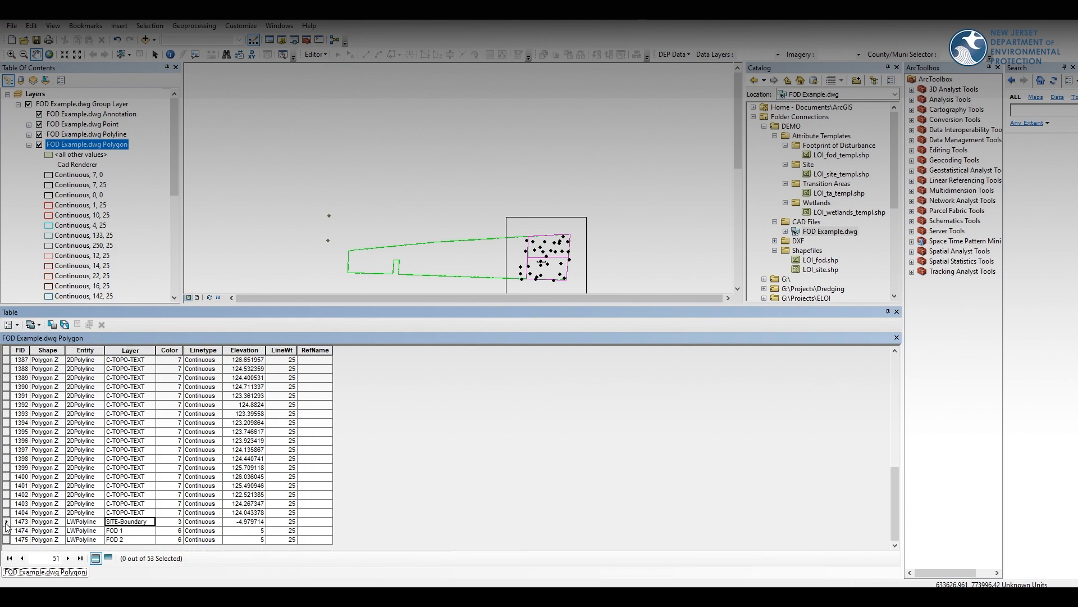
{"action": "left_click", "coordinate": [6, 522]}
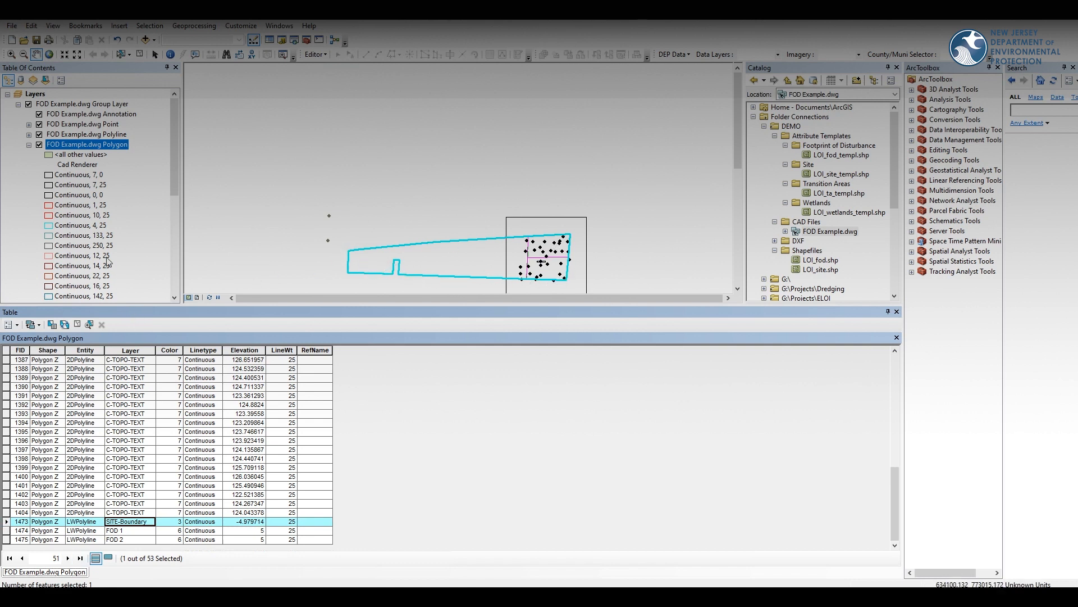
Start a data export of the selected site boundary polygon and choose DEMO's Shapefiles folder as the output location.
{"action": "right_click", "coordinate": [114, 147]}
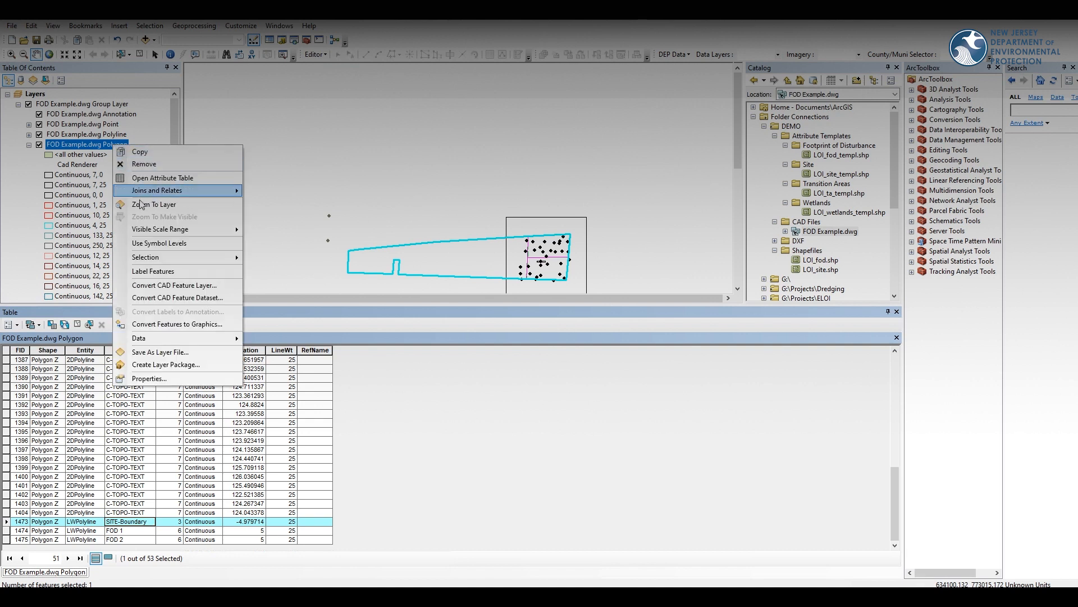
{"action": "mouse_move", "coordinate": [177, 340]}
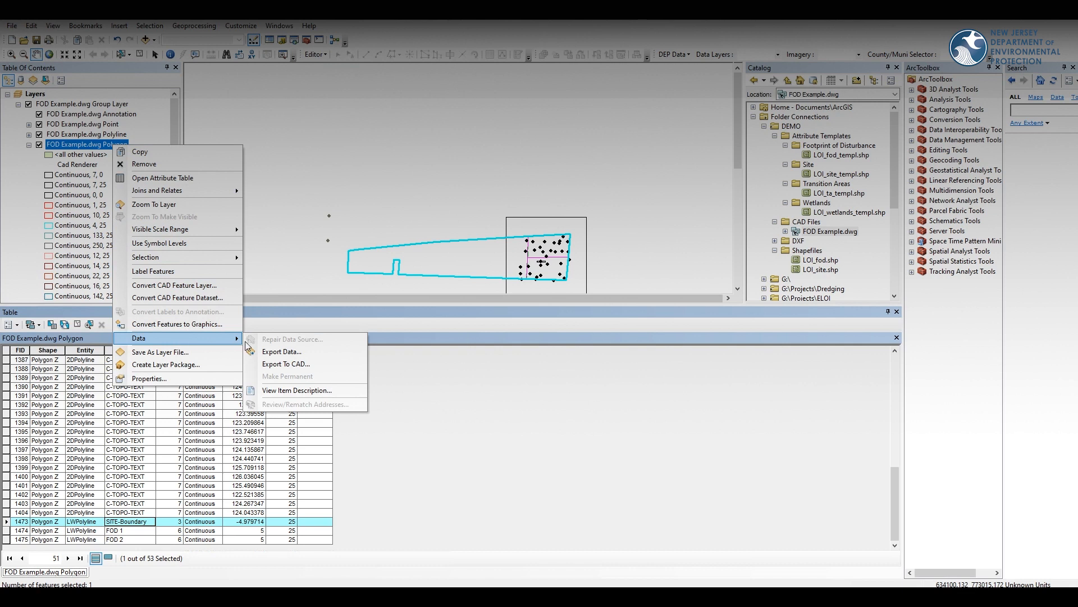
{"action": "left_click", "coordinate": [278, 353]}
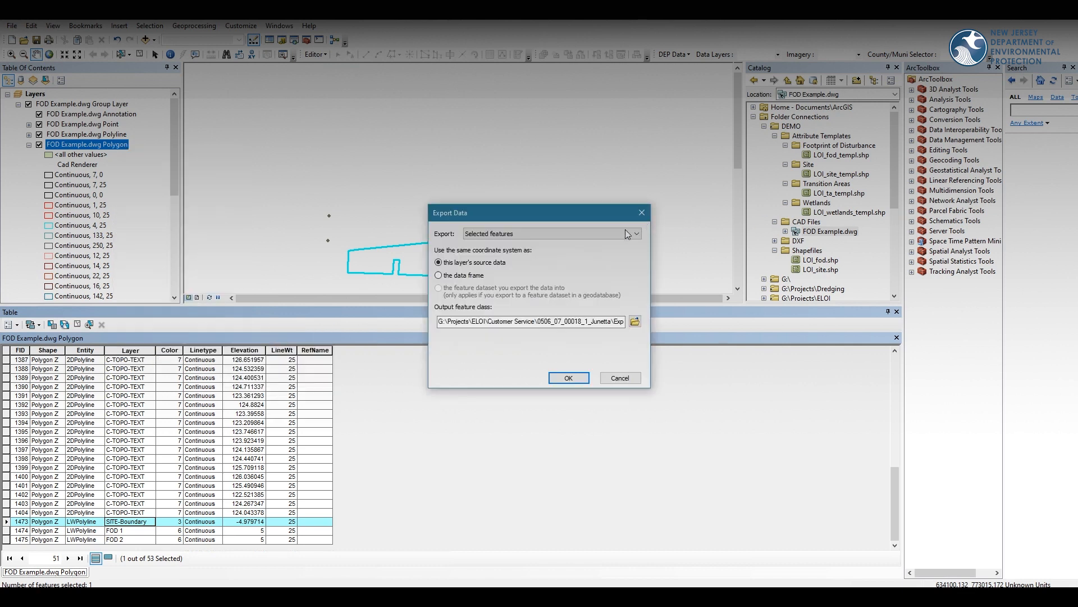
{"action": "left_click", "coordinate": [634, 320]}
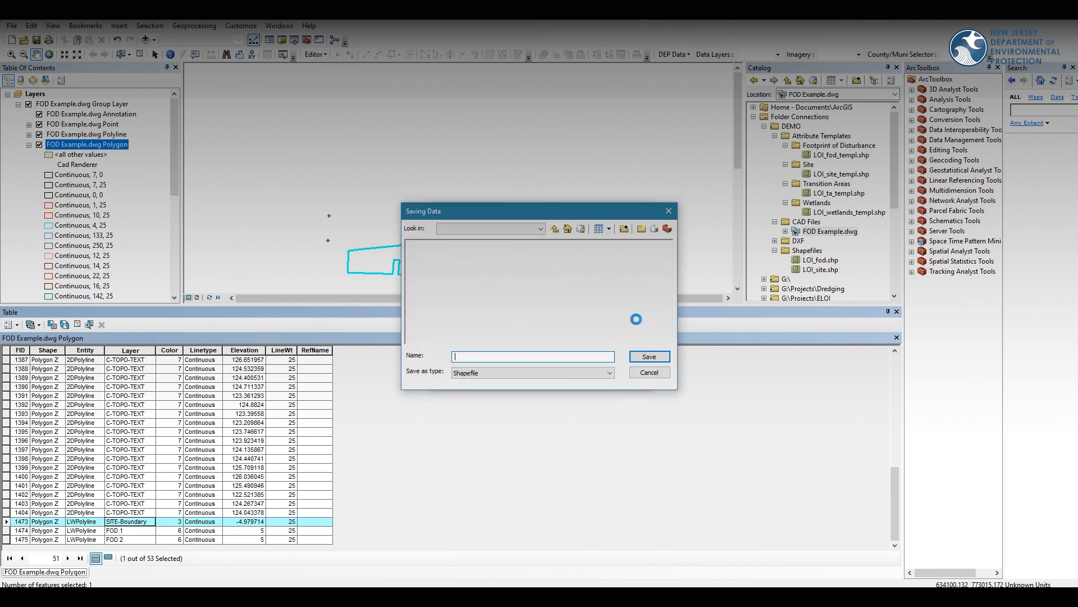
{"action": "left_click", "coordinate": [539, 229]}
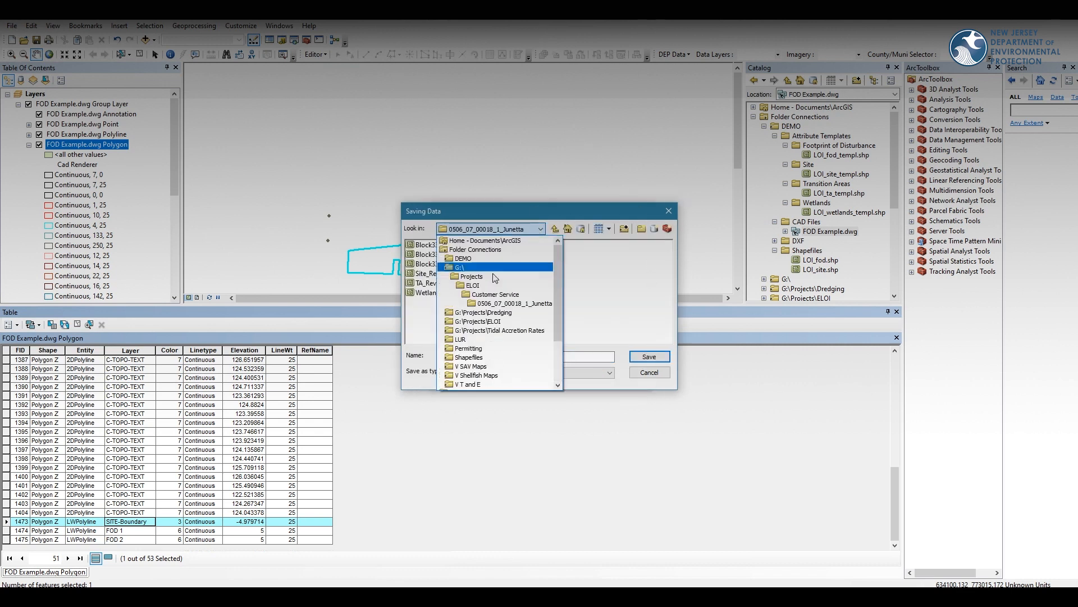
{"action": "left_click", "coordinate": [491, 264]}
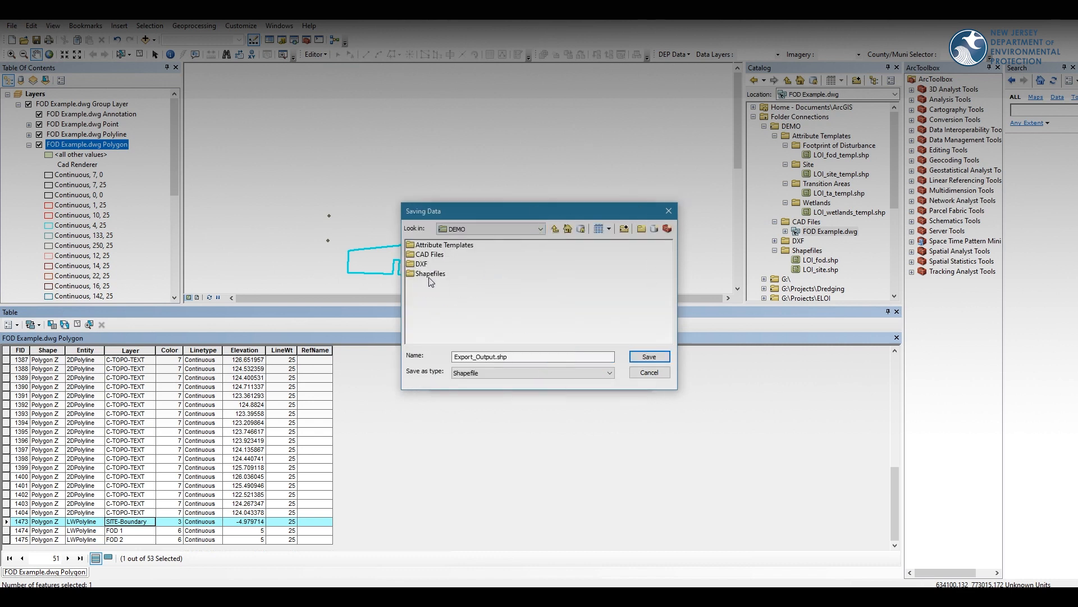
{"action": "double_click", "coordinate": [431, 274]}
Name the output shapefile Export_CAD_SITE, run the export, and add the exported data to the map as a layer.
{"action": "left_click", "coordinate": [492, 362]}
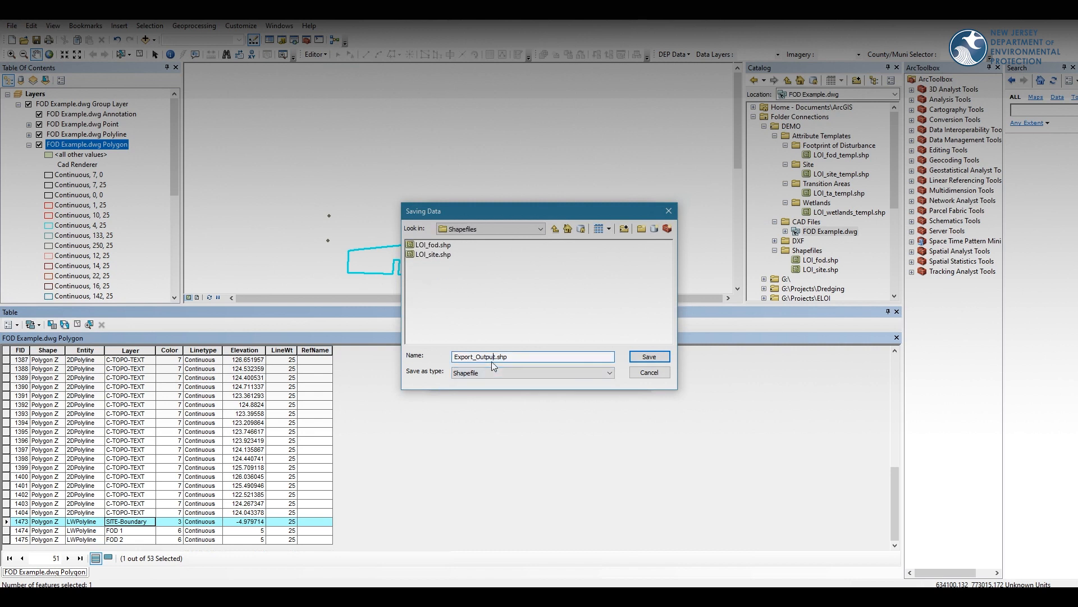
{"action": "left_click_drag", "start_coordinate": [485, 360], "coordinate": [469, 363]}
{"action": "type", "text": "Export_CAD_SITE"}
{"action": "key", "text": "Return"}
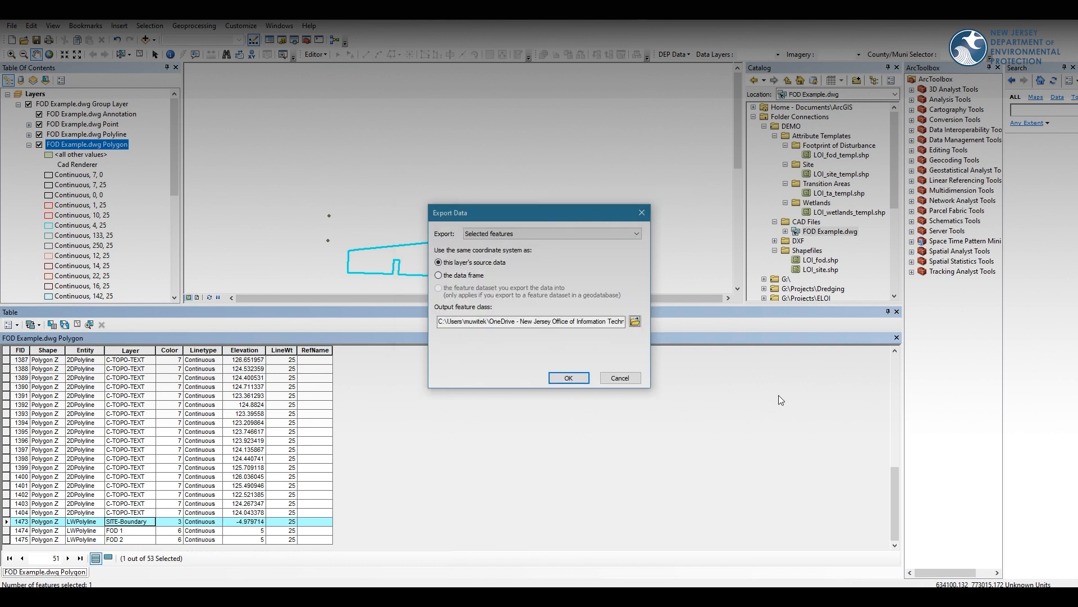
{"action": "left_click", "coordinate": [558, 375]}
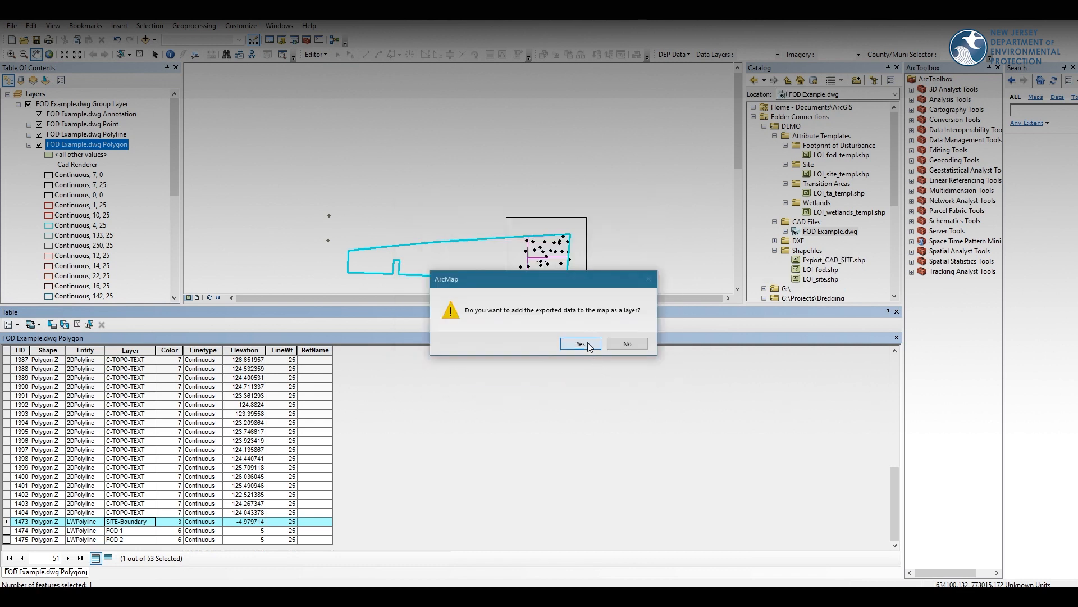
{"action": "left_click", "coordinate": [566, 345]}
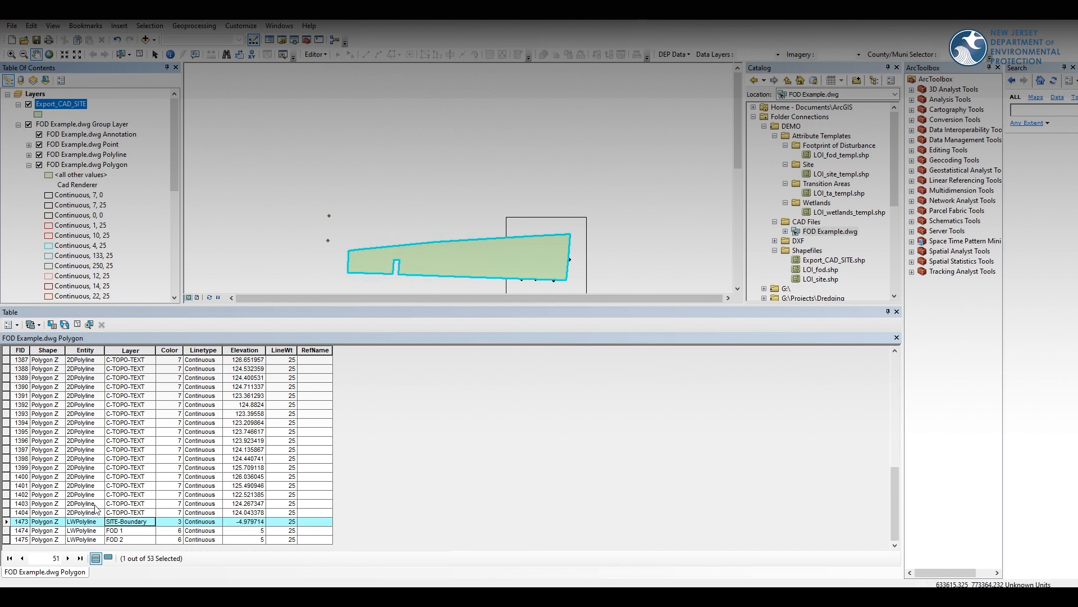
Select the FOD 1 record in the polygon attribute table and start a data export from the FOD Example.dwg Polygon layer.
{"action": "left_click", "coordinate": [6, 531]}
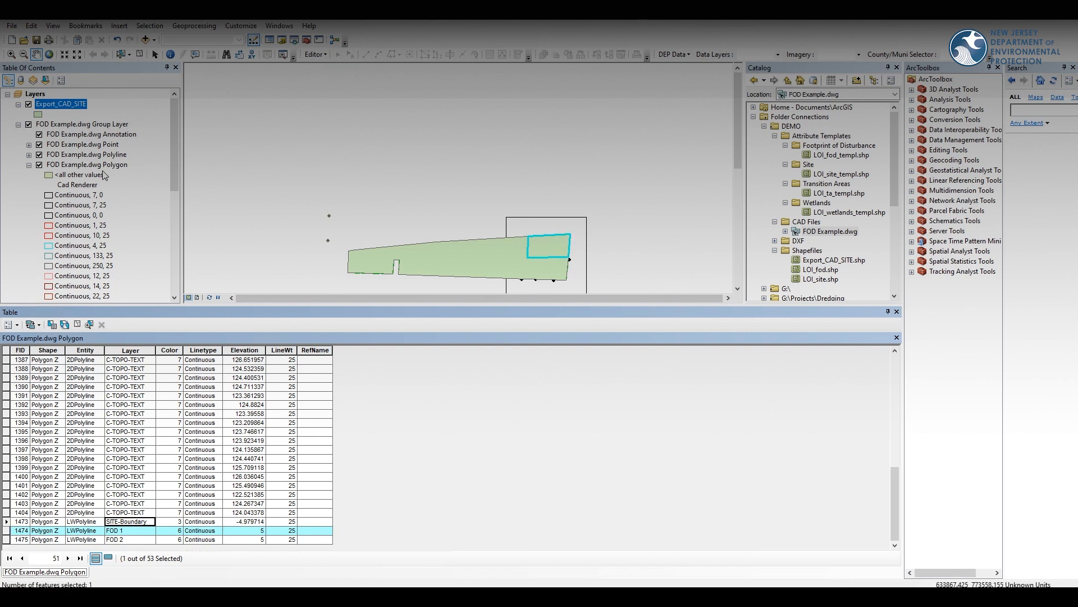
{"action": "left_click", "coordinate": [106, 127]}
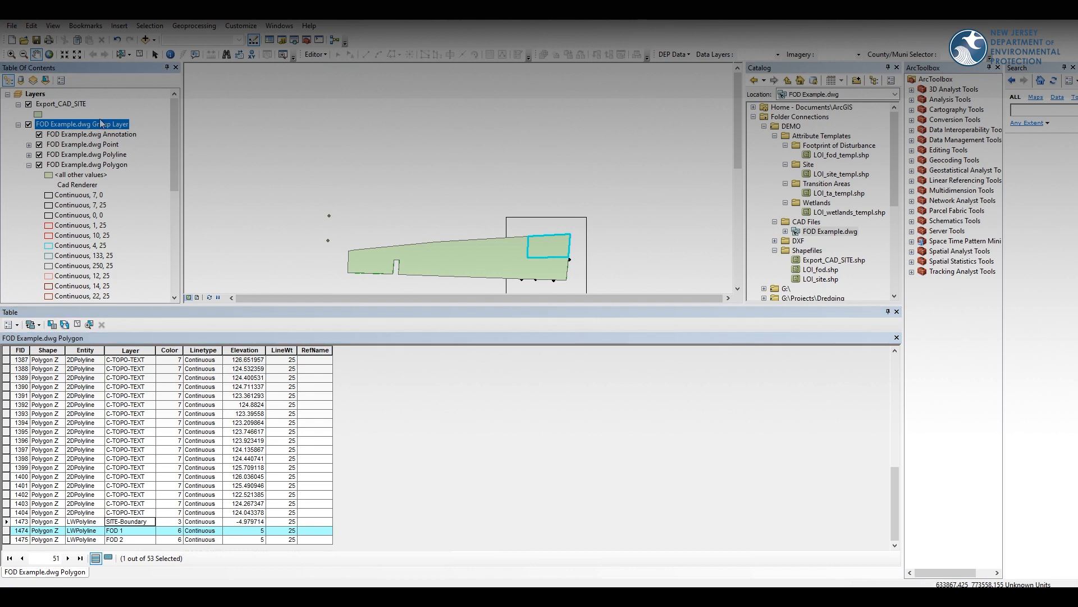
{"action": "right_click", "coordinate": [102, 125]}
{"action": "left_click", "coordinate": [99, 166]}
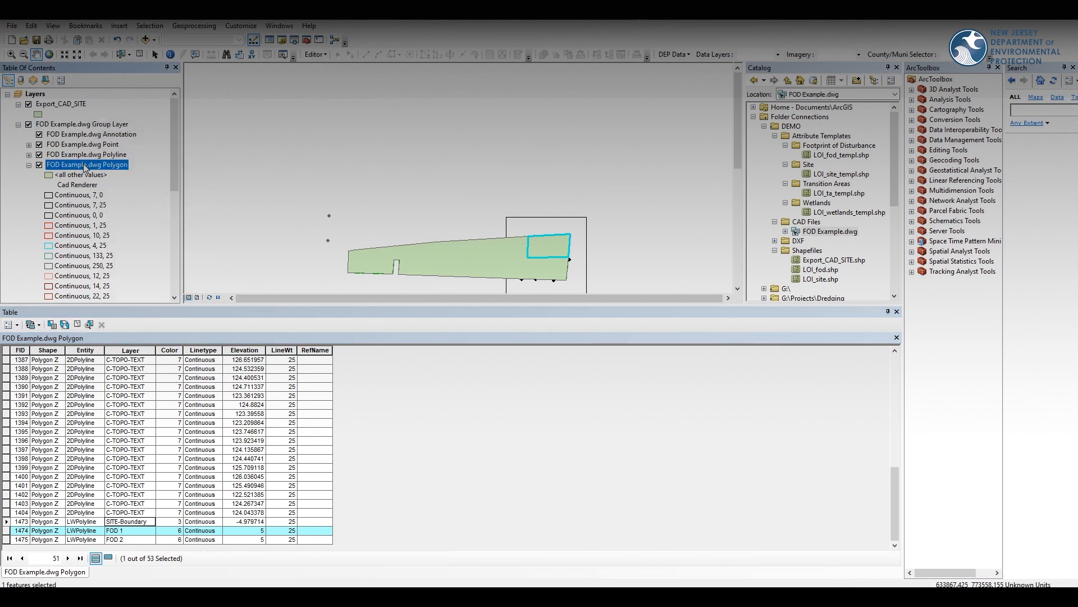
{"action": "right_click", "coordinate": [100, 171]}
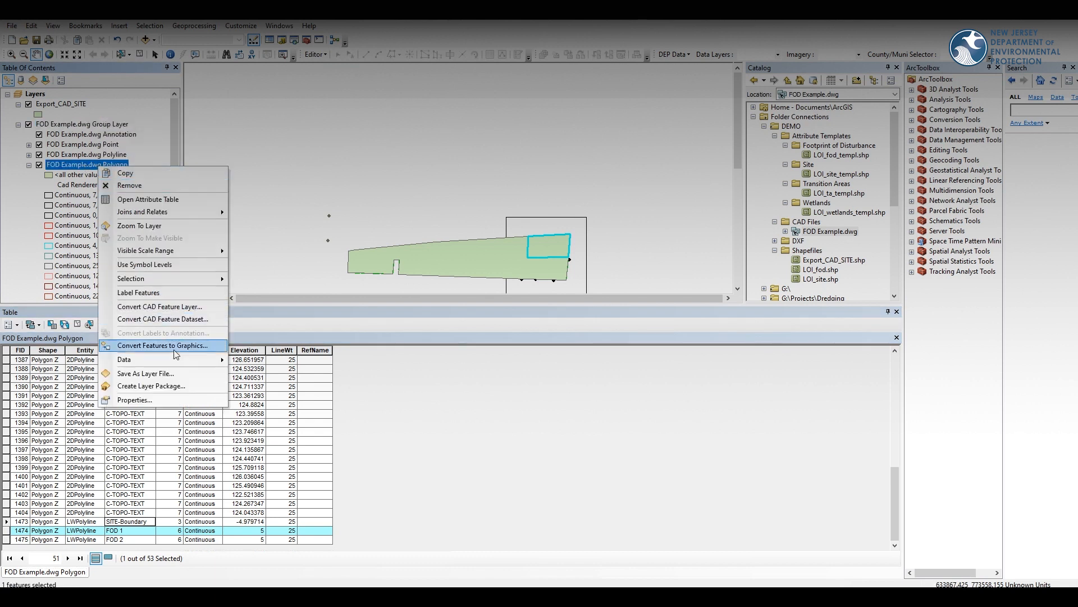
{"action": "mouse_move", "coordinate": [176, 360]}
{"action": "left_click", "coordinate": [264, 373]}
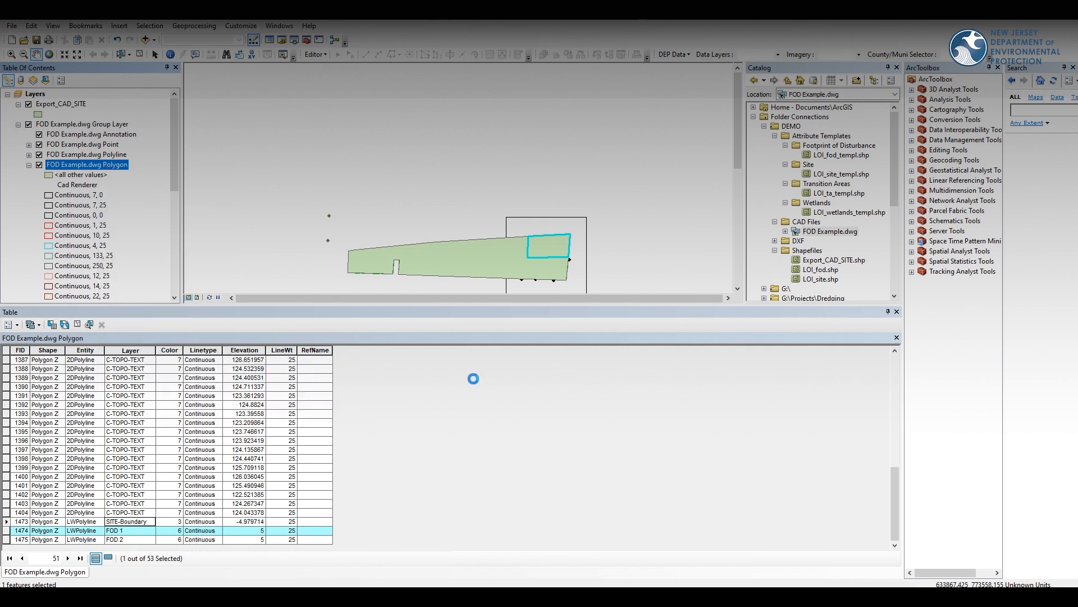
Export the selected FOD 1 polygon to the Shapefiles folder as Export_CAD_FOD.shp and add it to the map as a layer.
{"action": "left_click", "coordinate": [635, 321]}
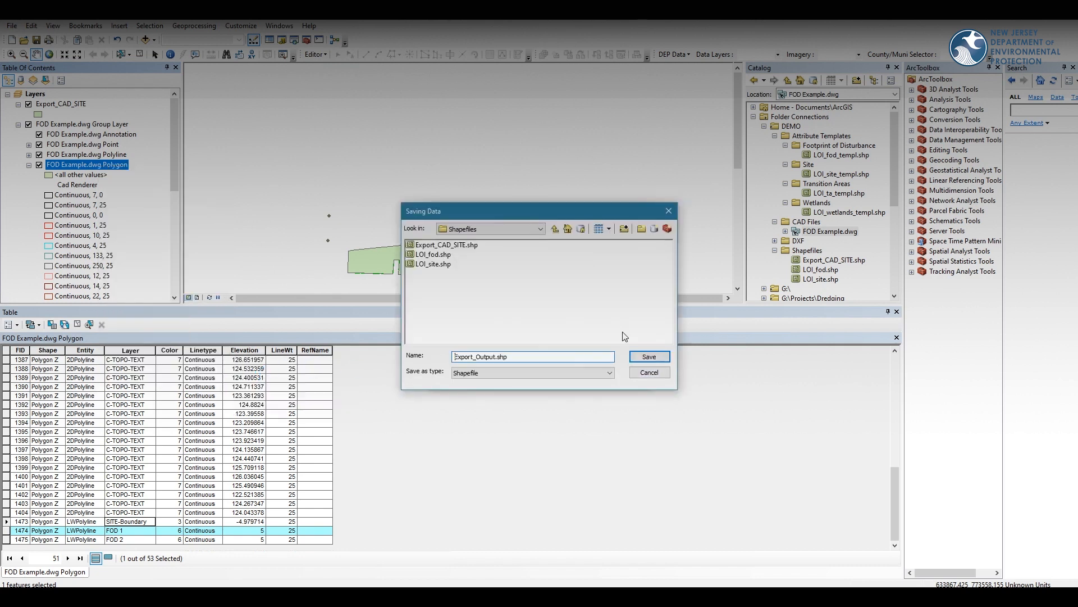
{"action": "left_click", "coordinate": [448, 245]}
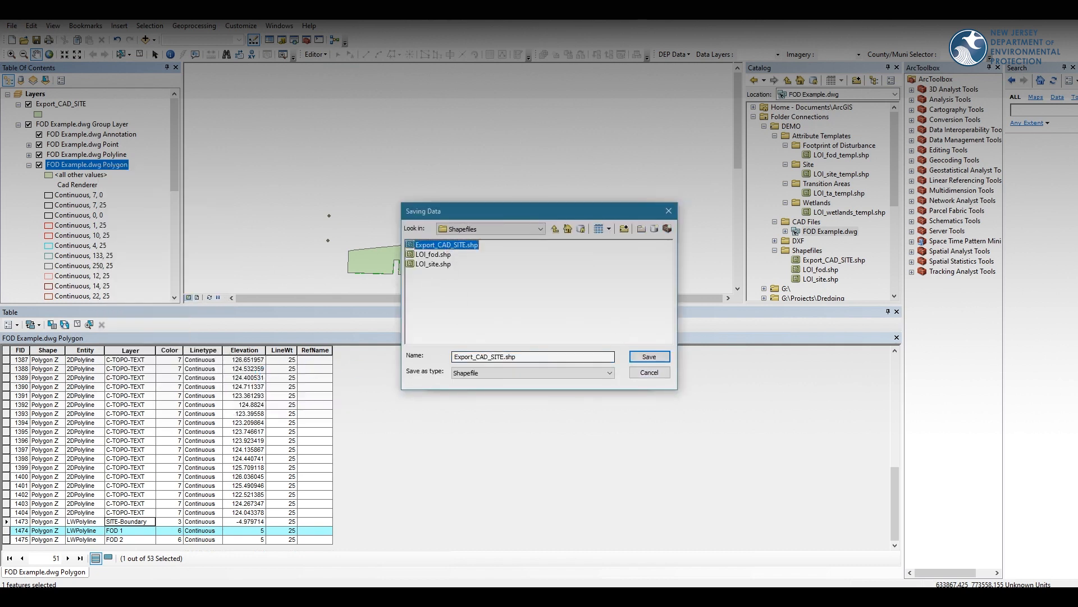
{"action": "left_click", "coordinate": [482, 357]}
{"action": "left_click_drag", "start_coordinate": [491, 357], "coordinate": [505, 357]}
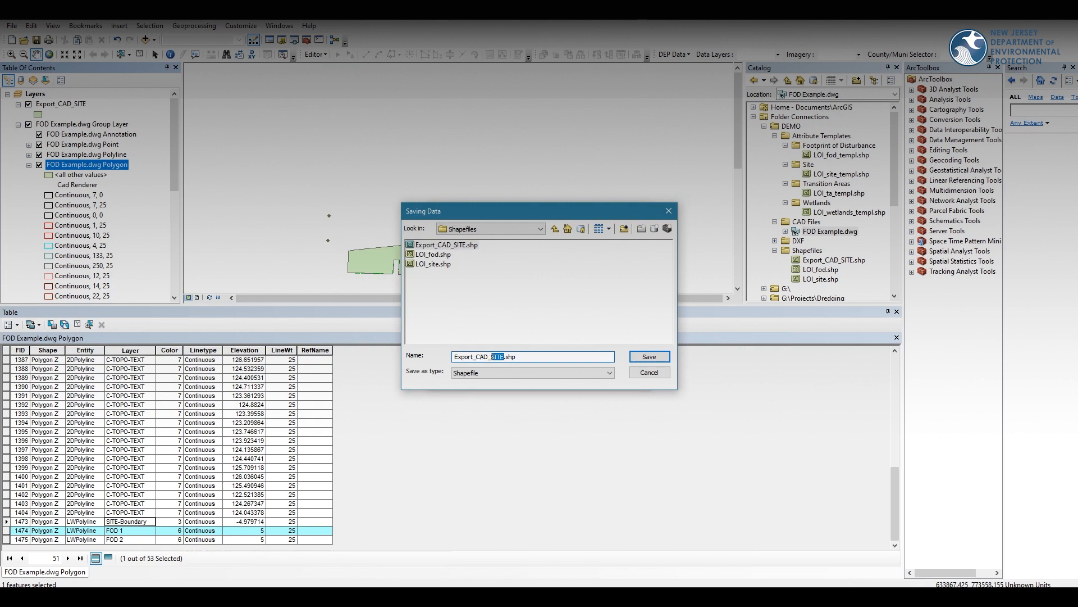
{"action": "type", "text": "FOD"}
{"action": "left_click", "coordinate": [662, 359]}
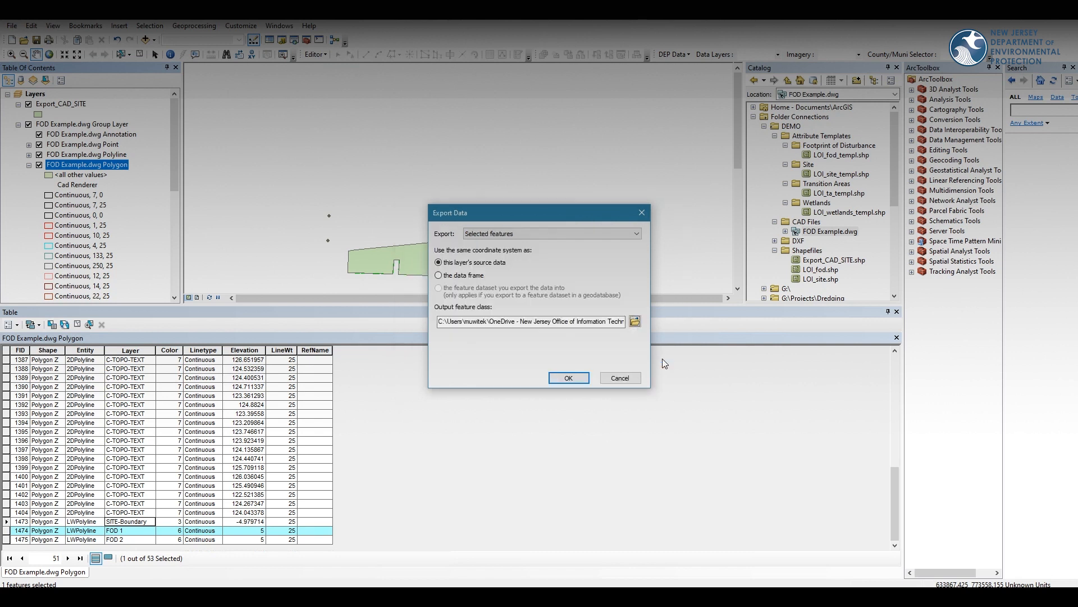
{"action": "left_click", "coordinate": [615, 375]}
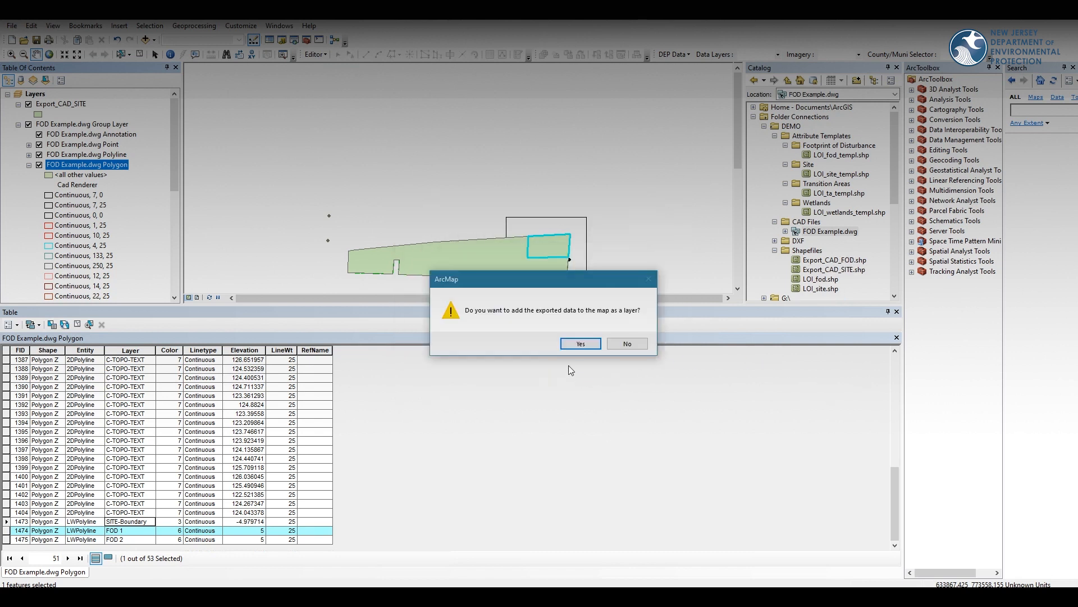
{"action": "left_click", "coordinate": [580, 343]}
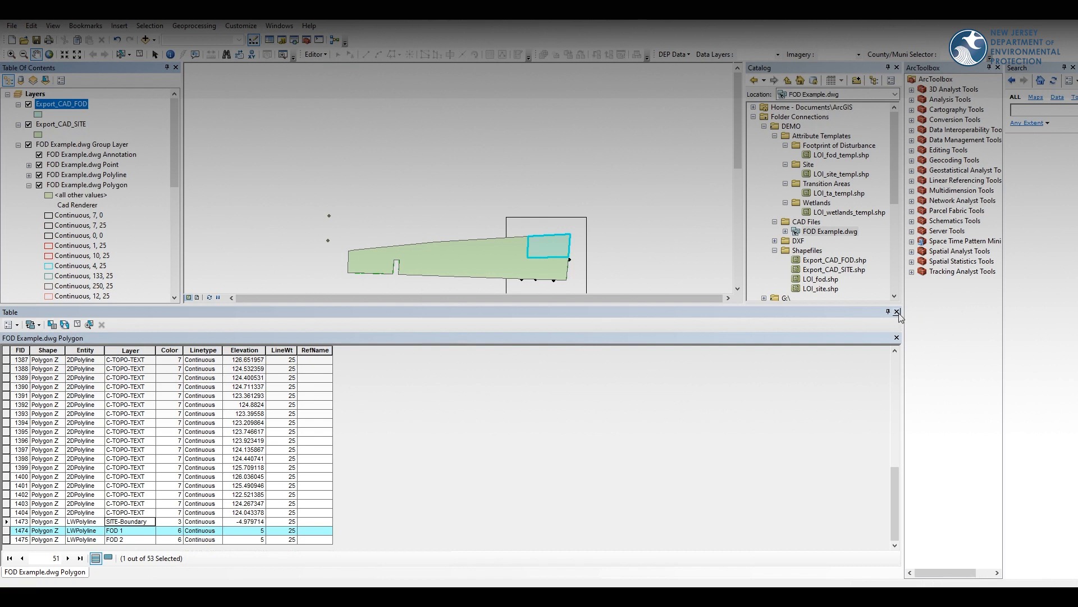
Close the attribute table, then hide and collapse the FOD Example.dwg group layer.
{"action": "left_click", "coordinate": [897, 312]}
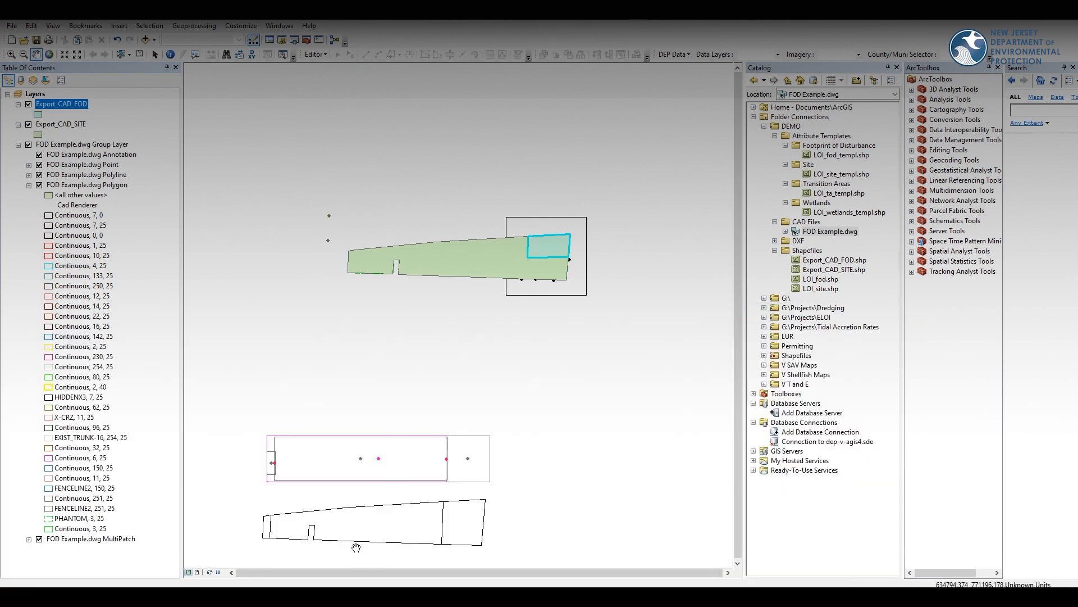
{"action": "left_click", "coordinate": [28, 145]}
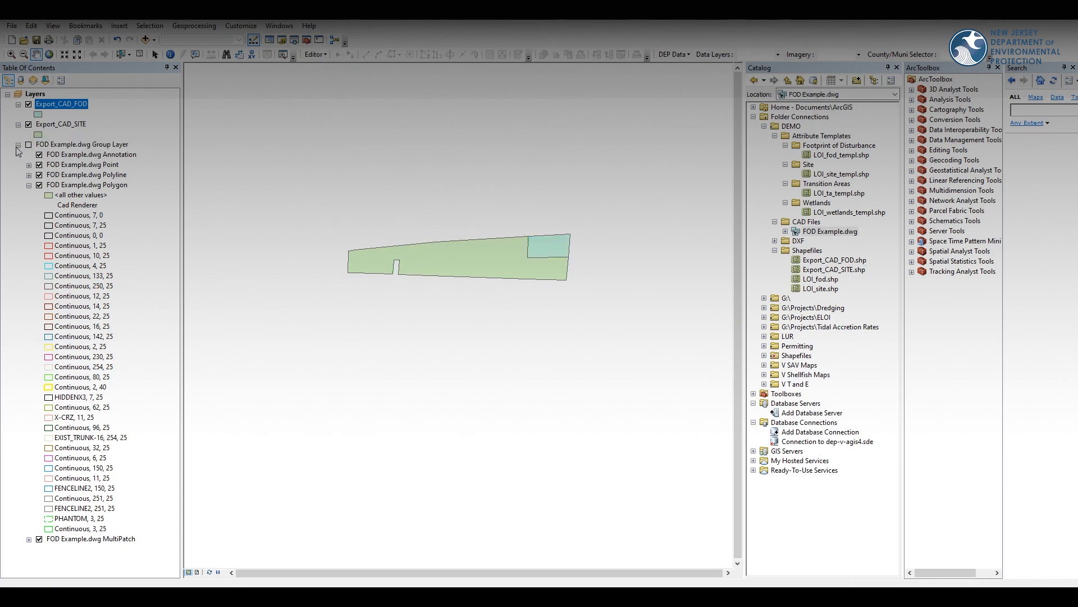
{"action": "left_click", "coordinate": [18, 144]}
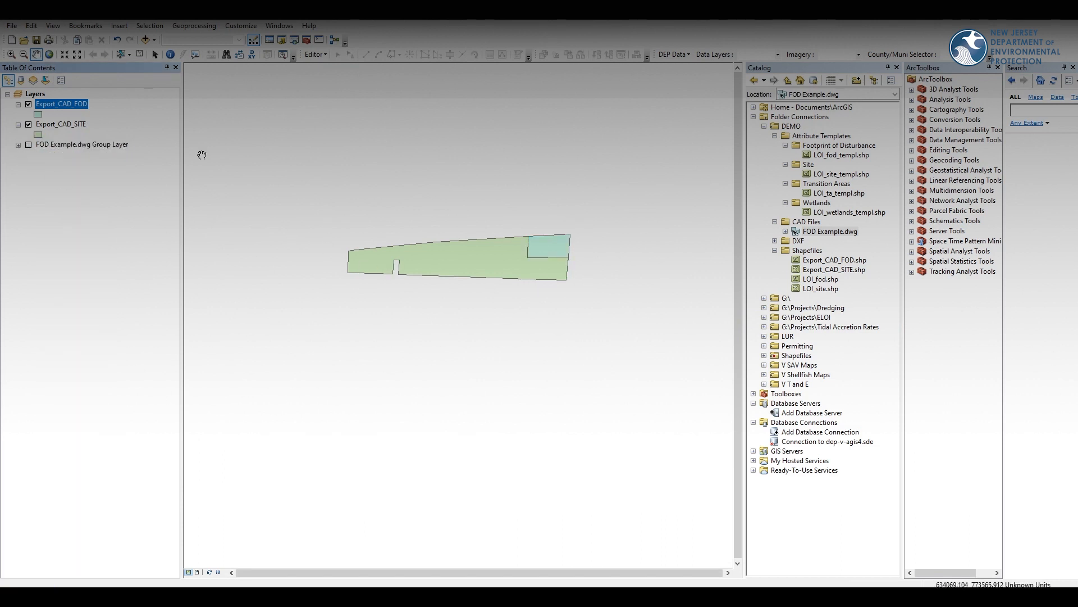
Show the Export_CAD_SITE and Export_CAD_FOD layers one at a time to compare their polygons, leaving only Export_CAD_SITE displayed.
{"action": "left_click", "coordinate": [68, 128]}
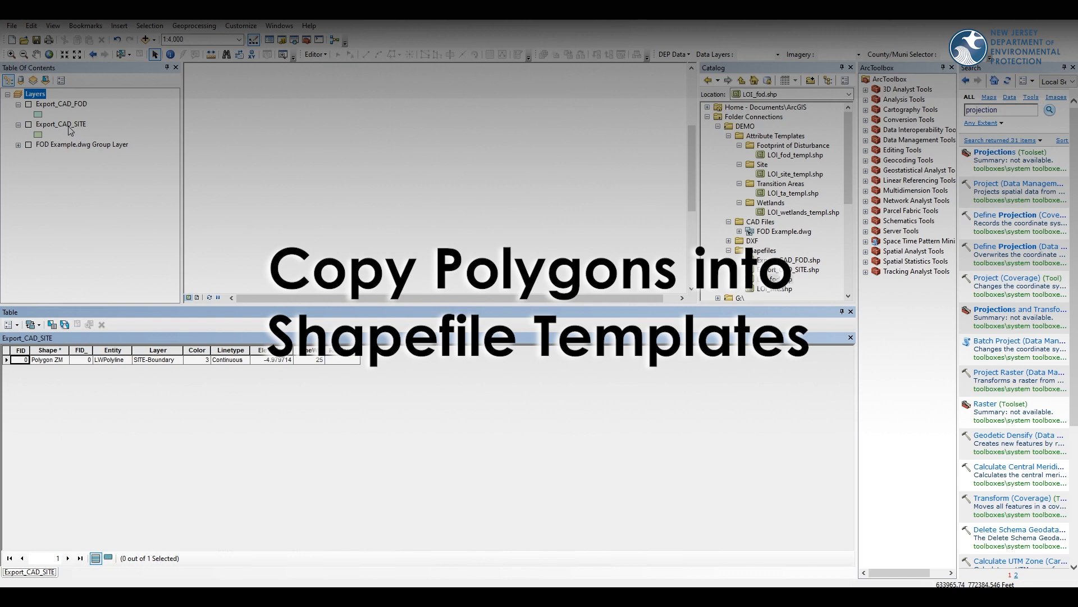
{"action": "left_click", "coordinate": [29, 124]}
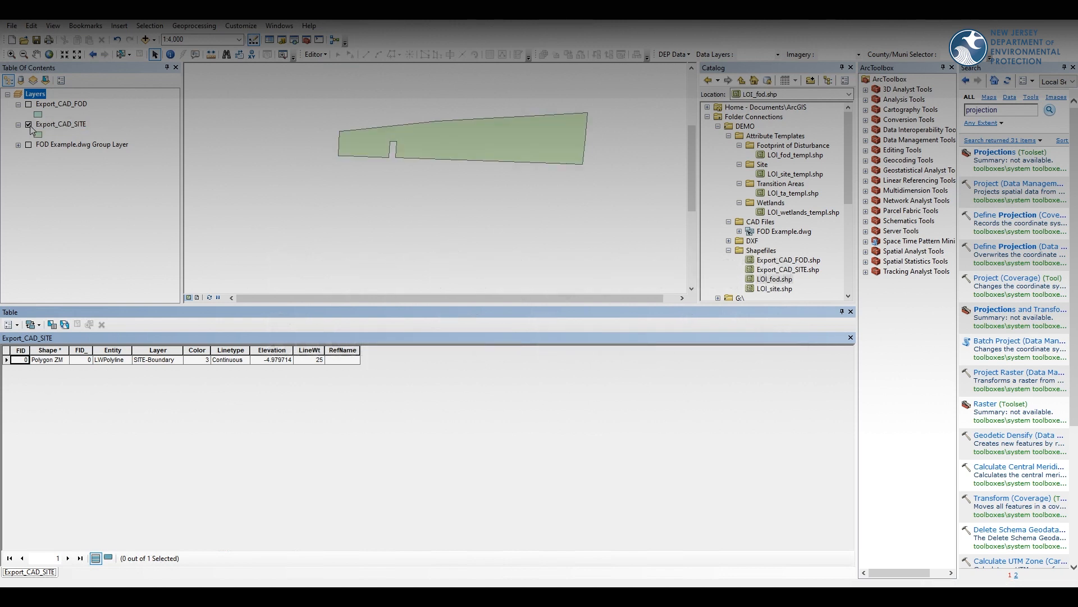
{"action": "left_click", "coordinate": [29, 125]}
{"action": "left_click", "coordinate": [29, 105]}
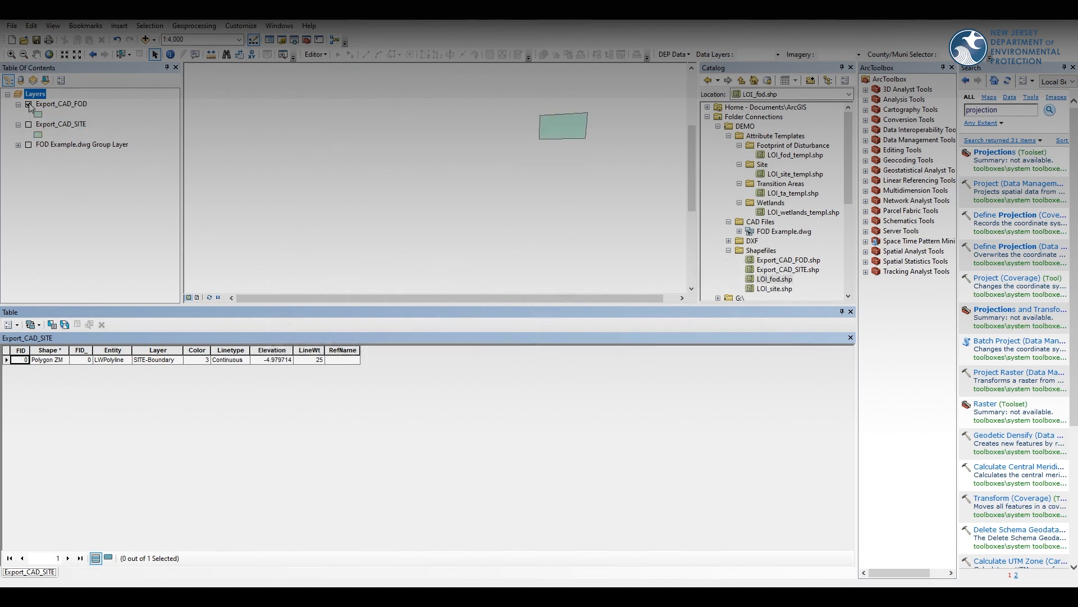
{"action": "left_click", "coordinate": [29, 104]}
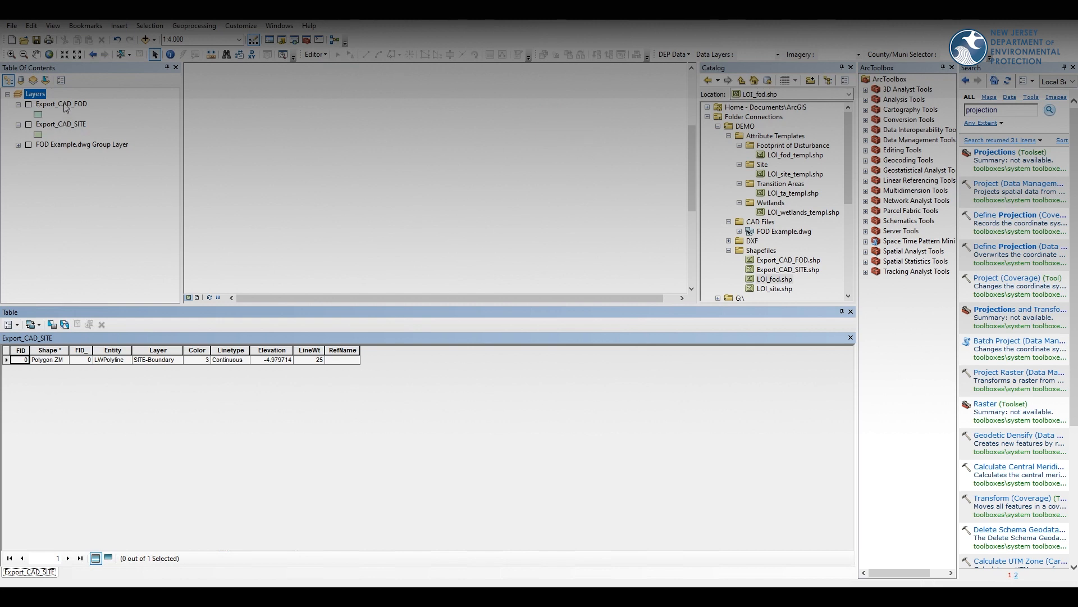
{"action": "left_click", "coordinate": [29, 125]}
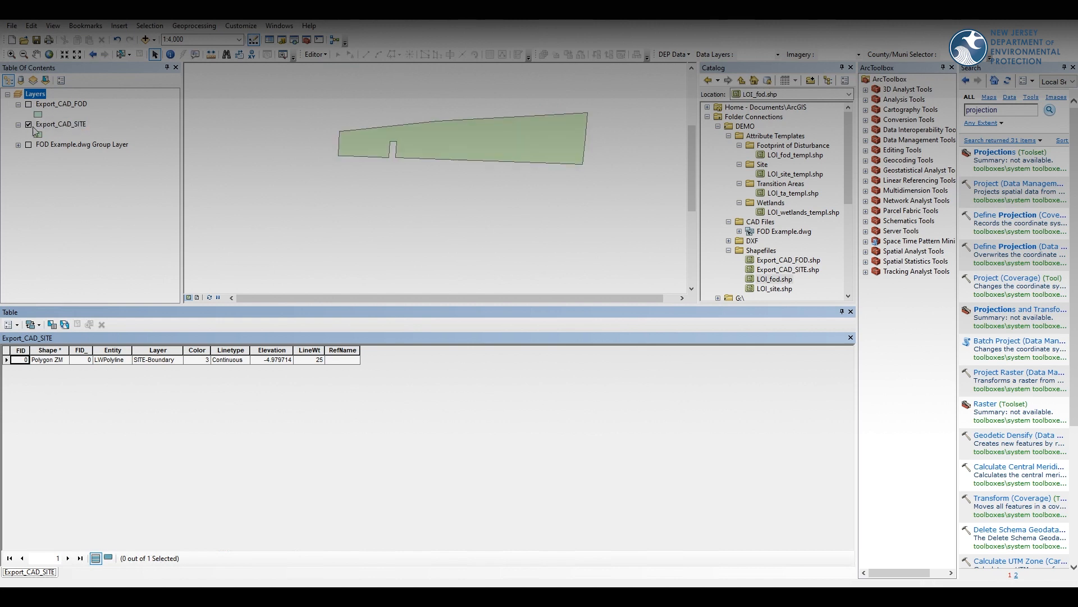
Open the attribute table of the Export_CAD_SITE layer to review its fields.
{"action": "left_click", "coordinate": [59, 125]}
{"action": "right_click", "coordinate": [60, 126]}
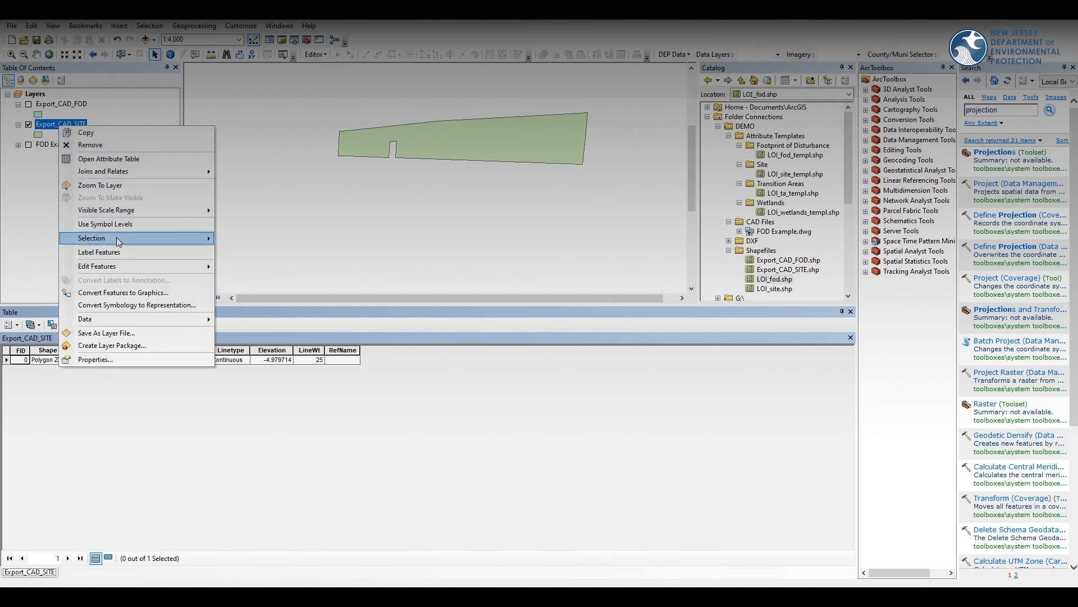
{"action": "left_click", "coordinate": [122, 163]}
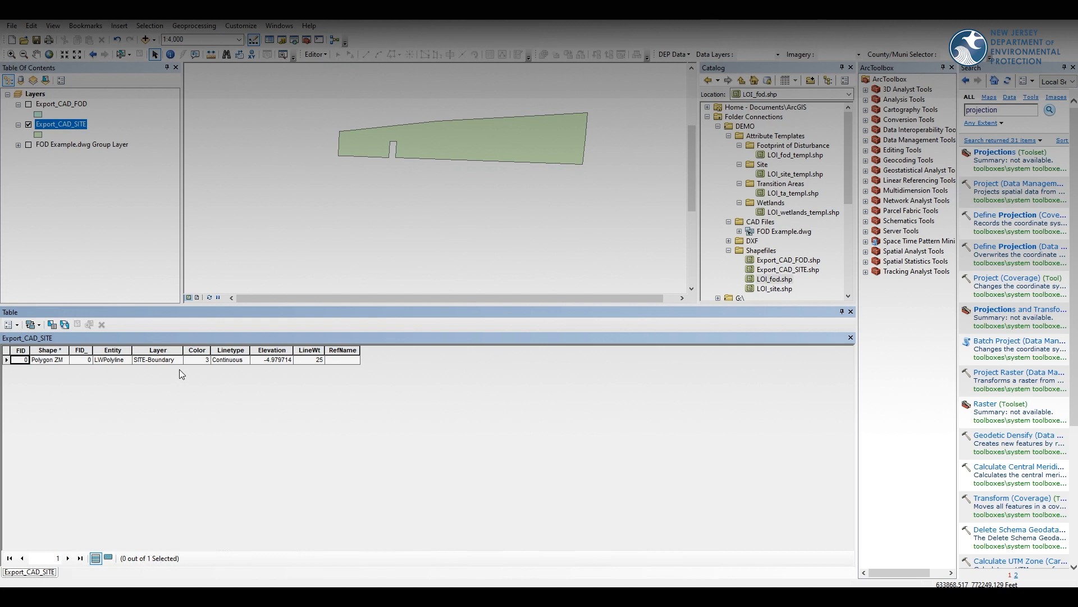
Add the LOI_site.shp and LOI_fod.shp shapefiles to the map as layers below Export_CAD_SITE.
{"action": "left_click_drag", "start_coordinate": [775, 289], "coordinate": [72, 138]}
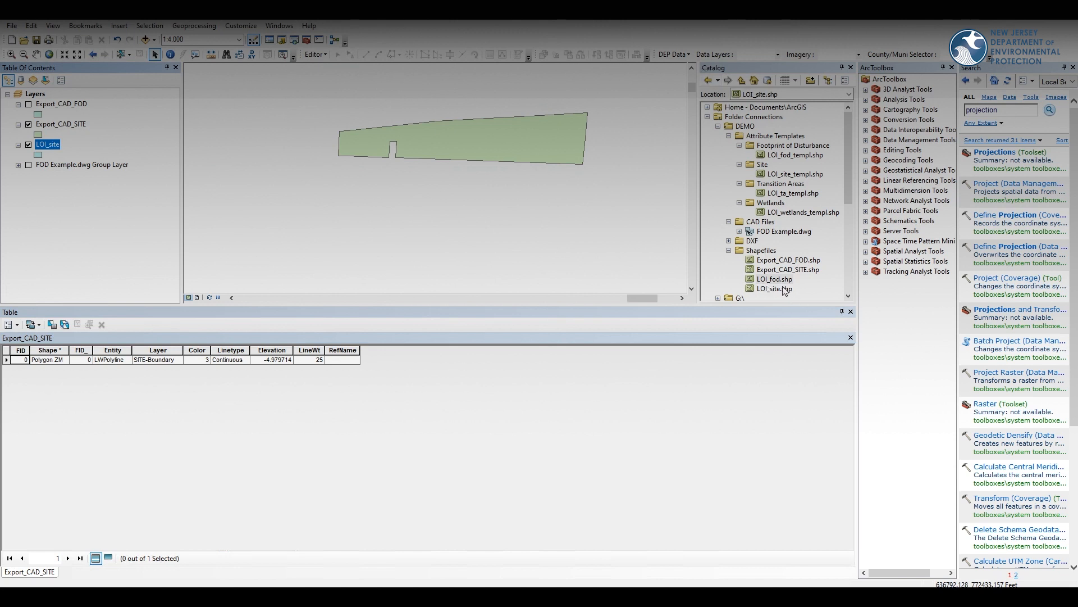
{"action": "left_click_drag", "start_coordinate": [775, 279], "coordinate": [84, 169]}
{"action": "left_click", "coordinate": [52, 146]}
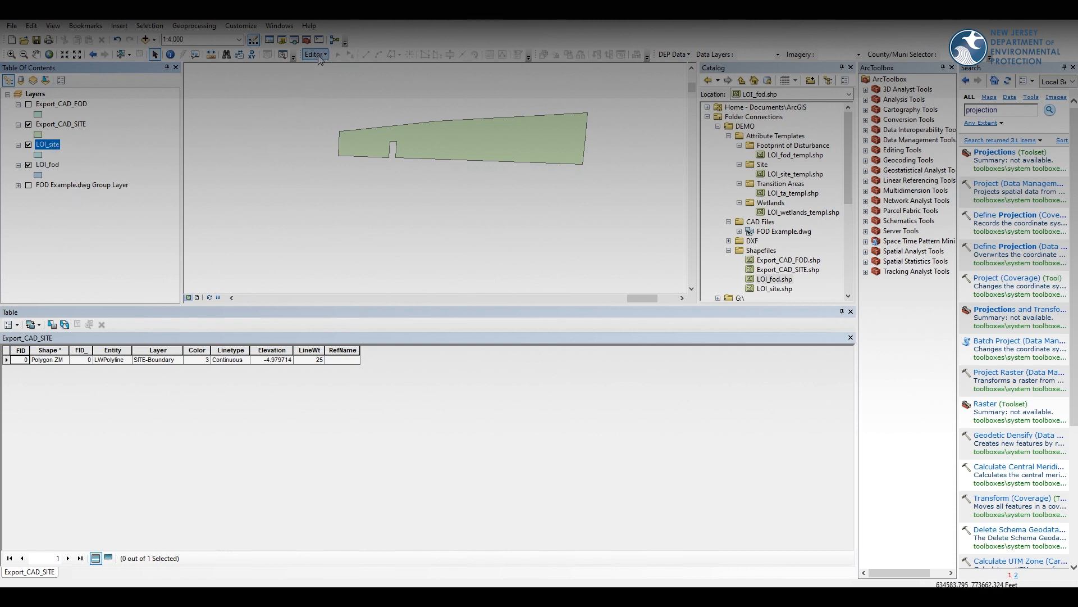
Check in the list of available toolbars that the Editor toolbar is enabled.
{"action": "left_click", "coordinate": [239, 27]}
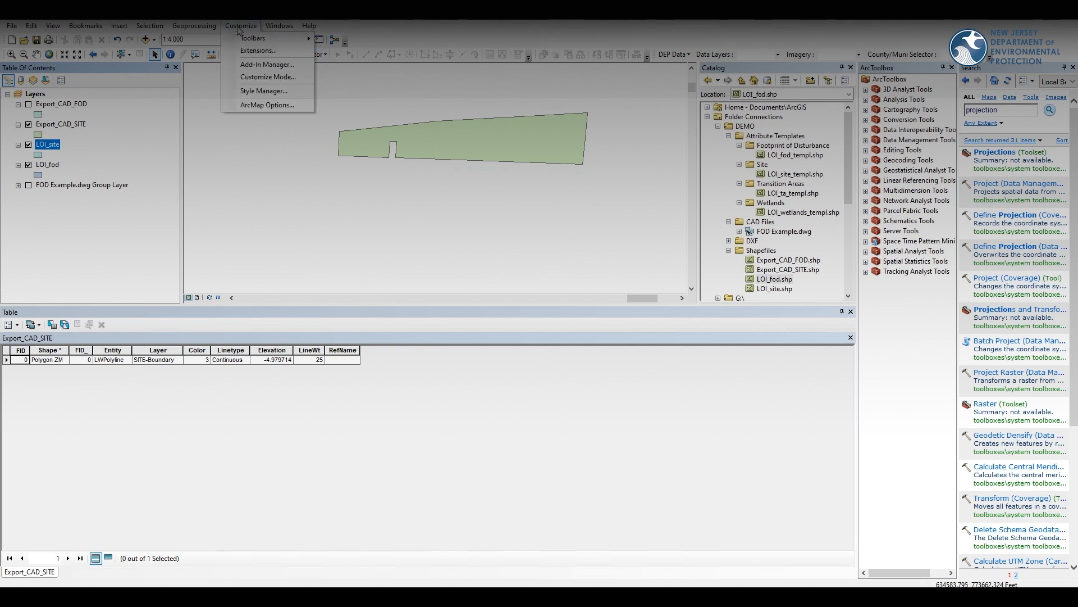
{"action": "mouse_move", "coordinate": [243, 39]}
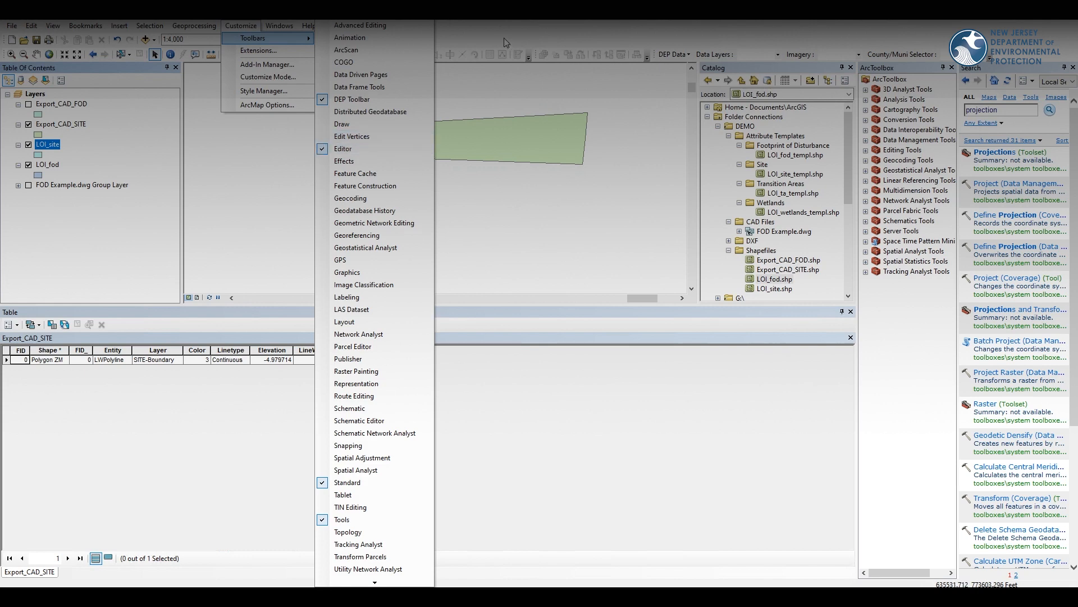
{"action": "left_click", "coordinate": [363, 148]}
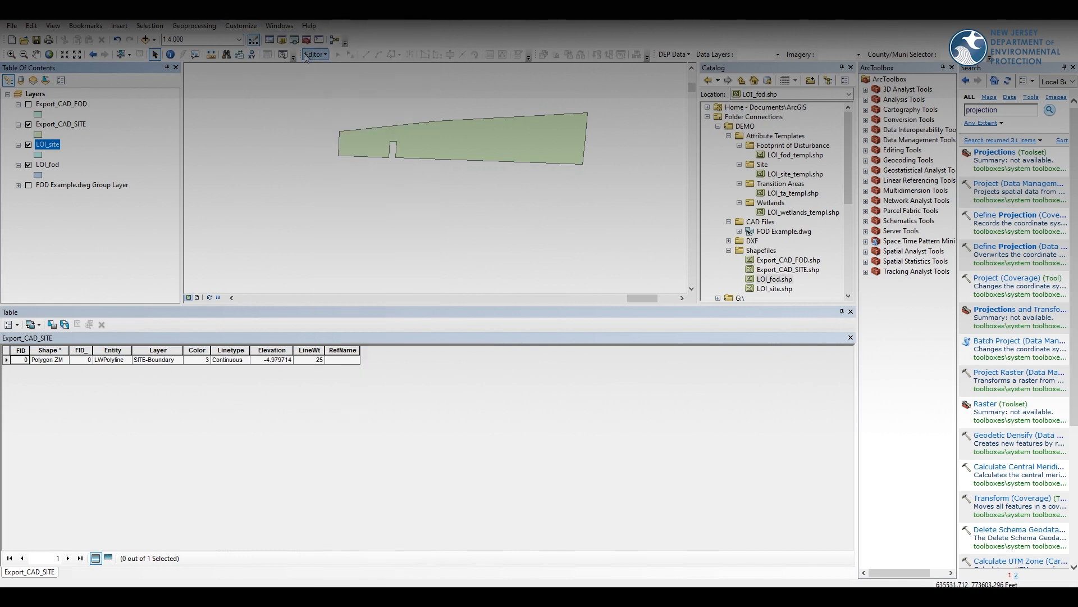
{"action": "mouse_move", "coordinate": [306, 58]}
{"action": "left_mouse_down"}
{"action": "mouse_move", "coordinate": [298, 118]}
{"action": "mouse_move", "coordinate": [306, 56]}
{"action": "left_mouse_up"}
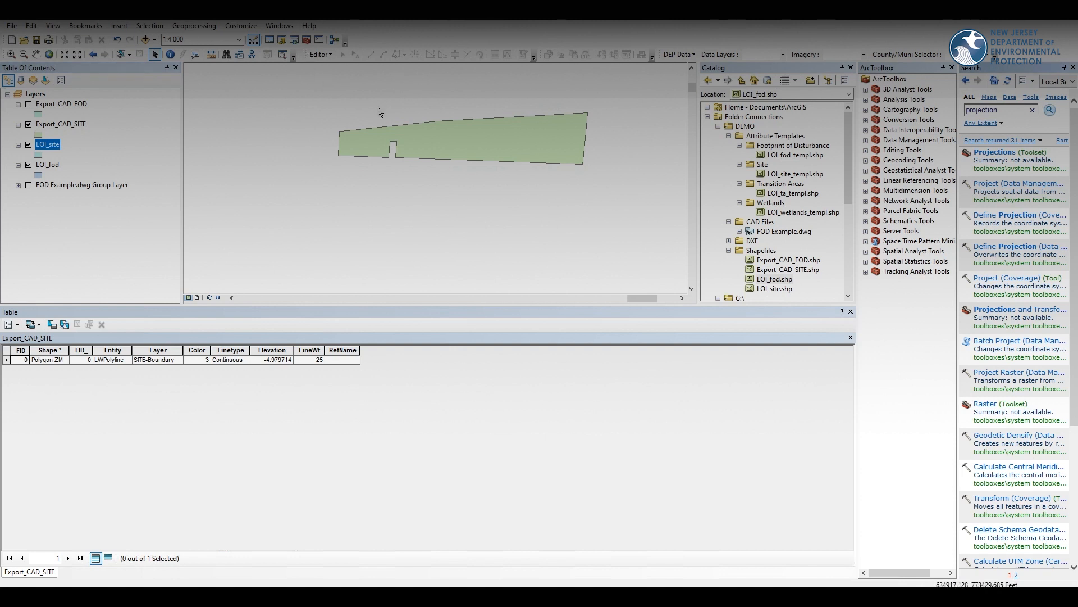
Start an edit session on the Export_CAD_SITE layer and its shapefile workspace.
{"action": "left_click", "coordinate": [325, 55]}
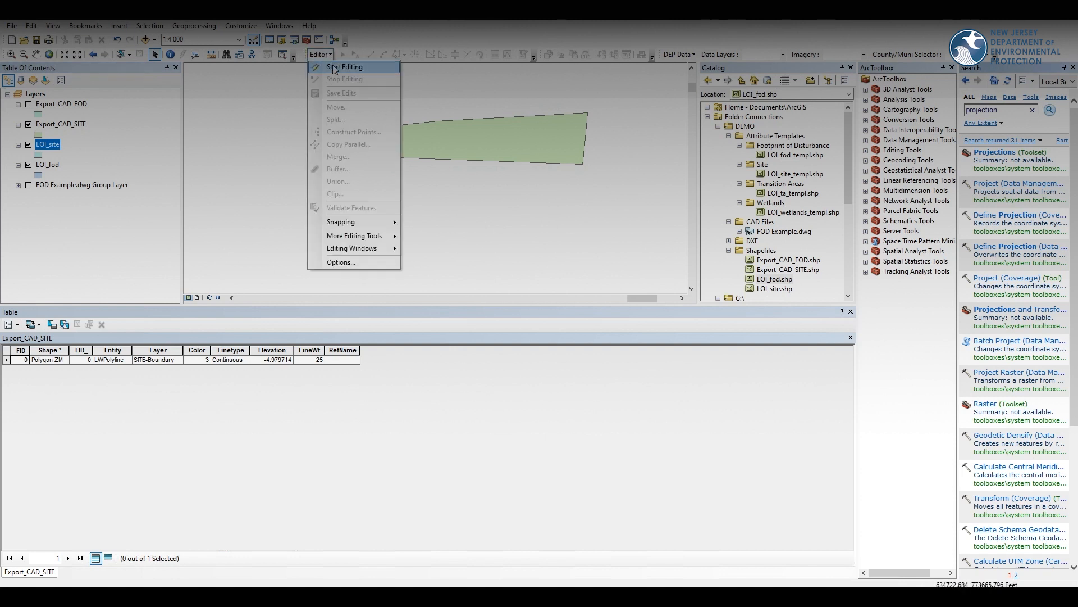
{"action": "left_click", "coordinate": [334, 67]}
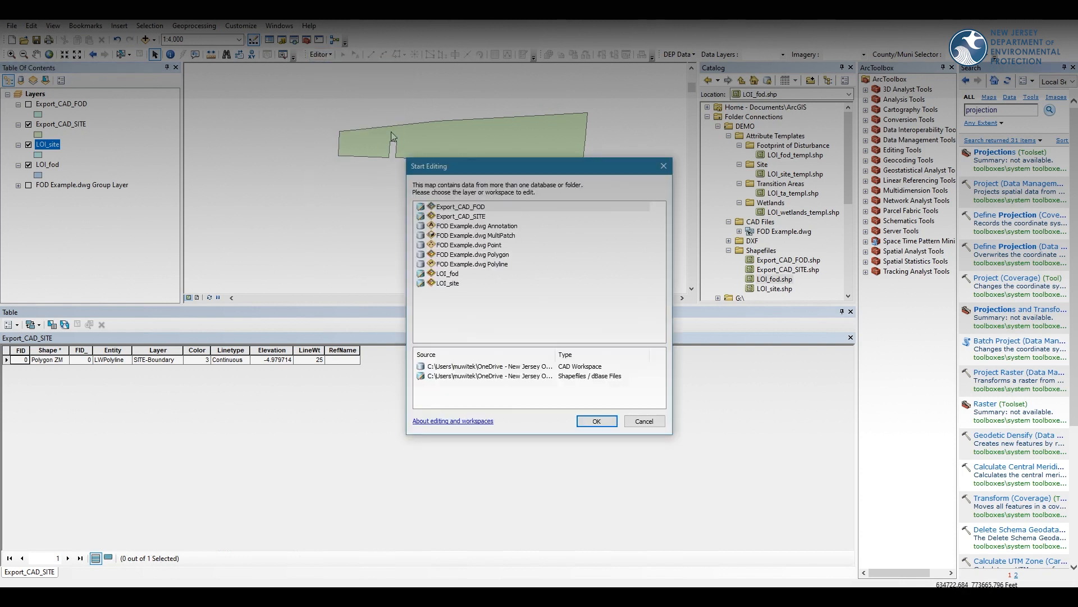
{"action": "left_click", "coordinate": [475, 219]}
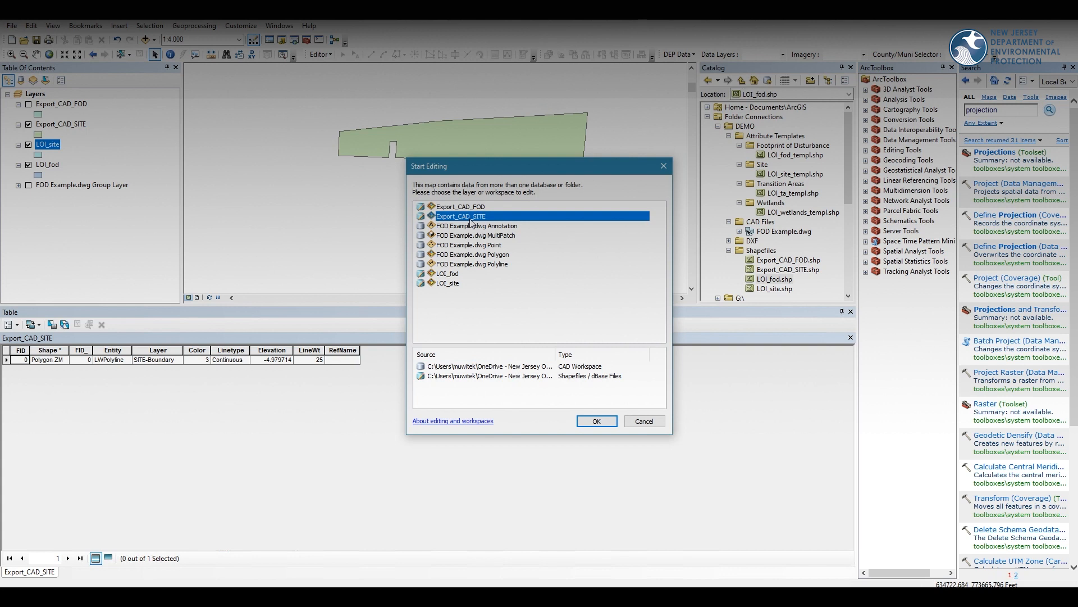
{"action": "left_click", "coordinate": [605, 425]}
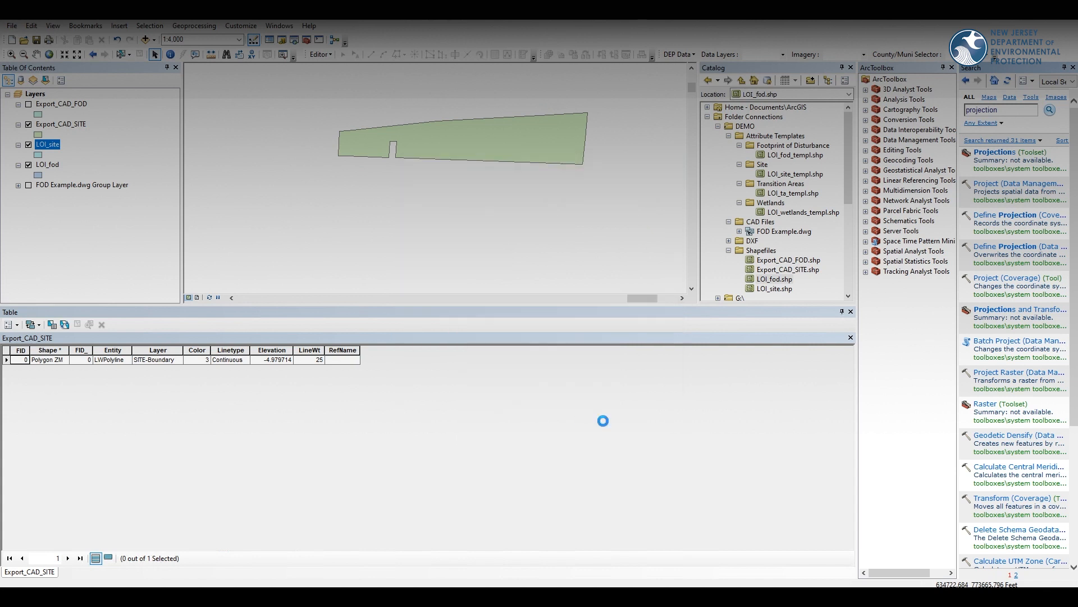
{"action": "left_click", "coordinate": [599, 425]}
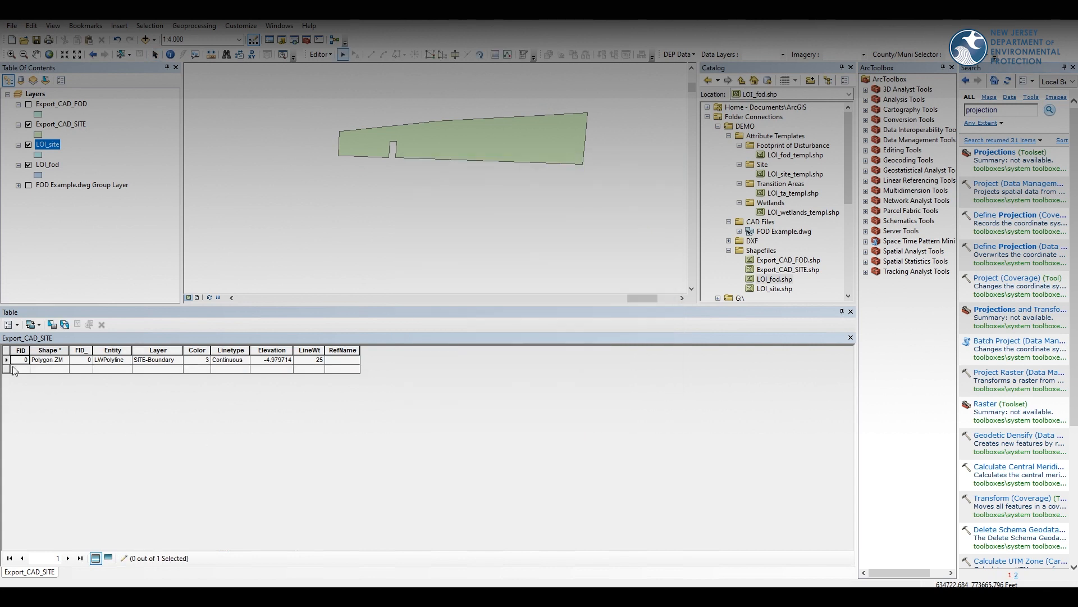
Select the SITE-Boundary record in the Export_CAD_SITE table, copy it and paste it with LOI_site as the target layer.
{"action": "left_click", "coordinate": [6, 360]}
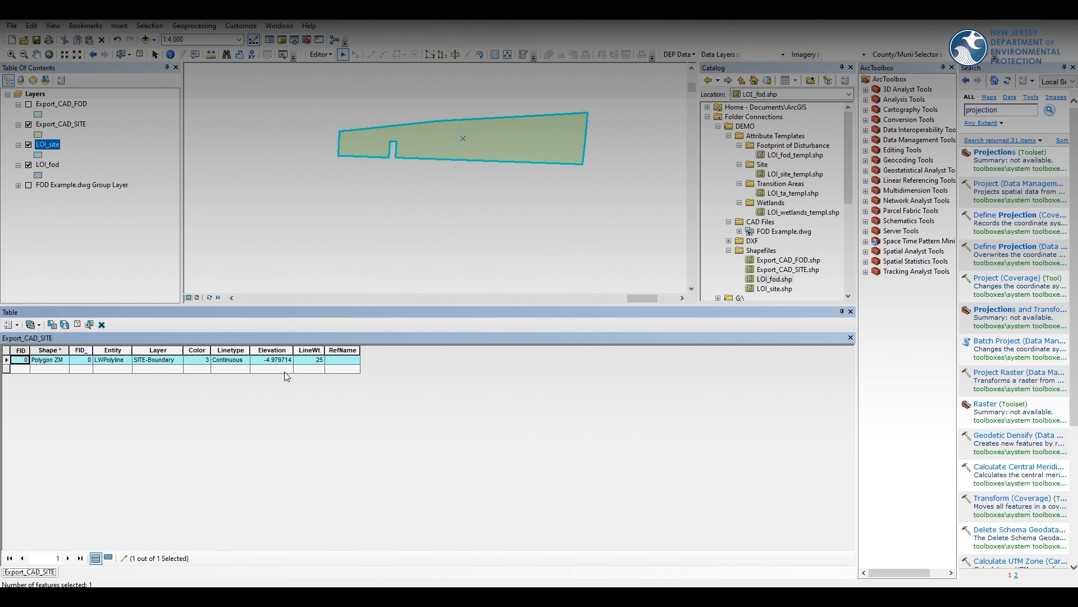
{"action": "left_click", "coordinate": [78, 44]}
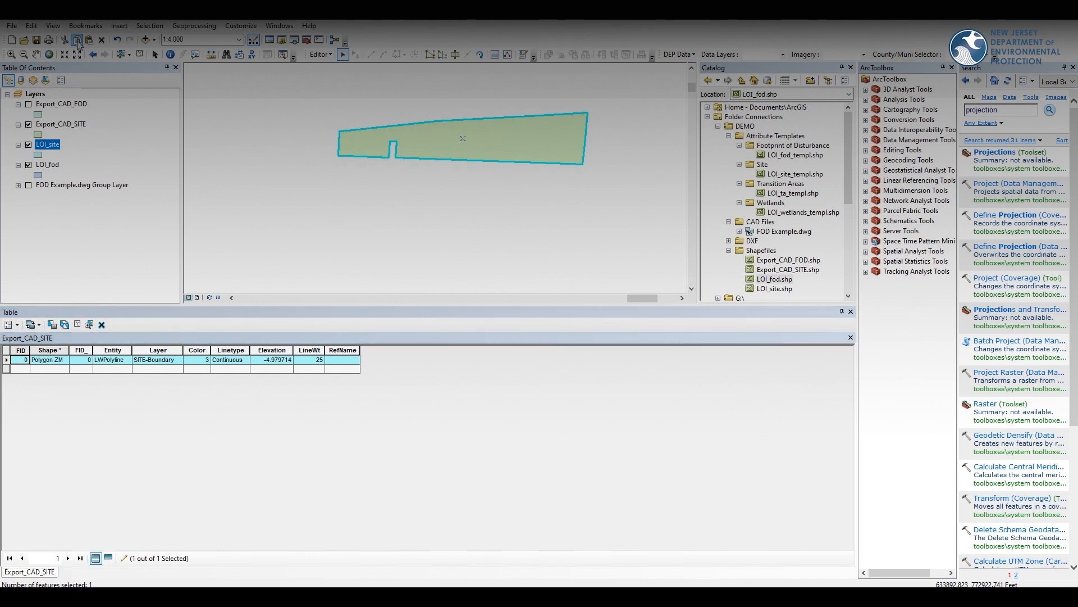
{"action": "left_click", "coordinate": [90, 41]}
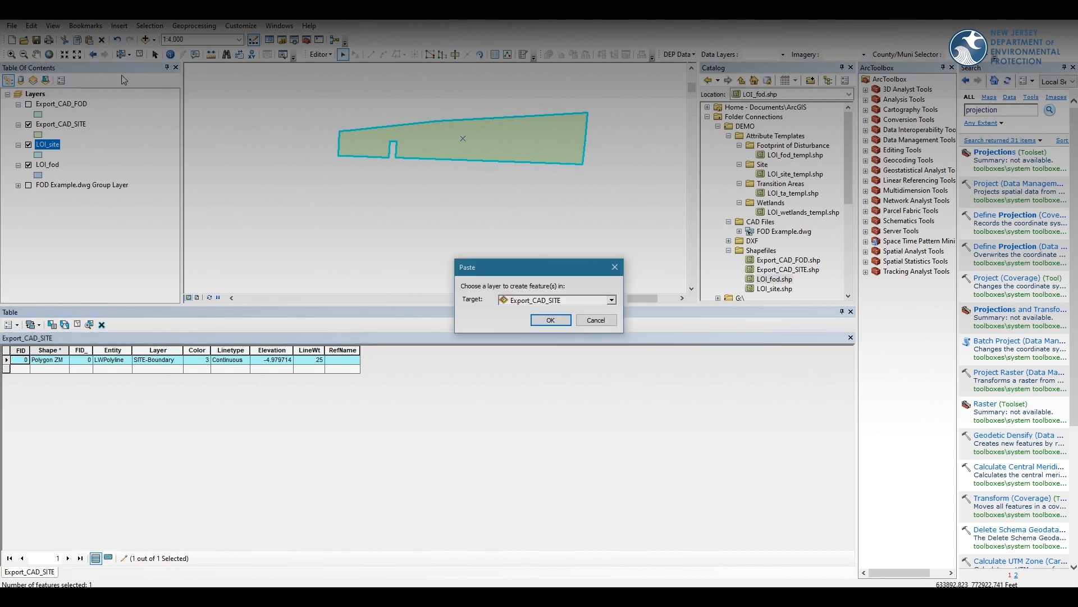
{"action": "left_click", "coordinate": [611, 300]}
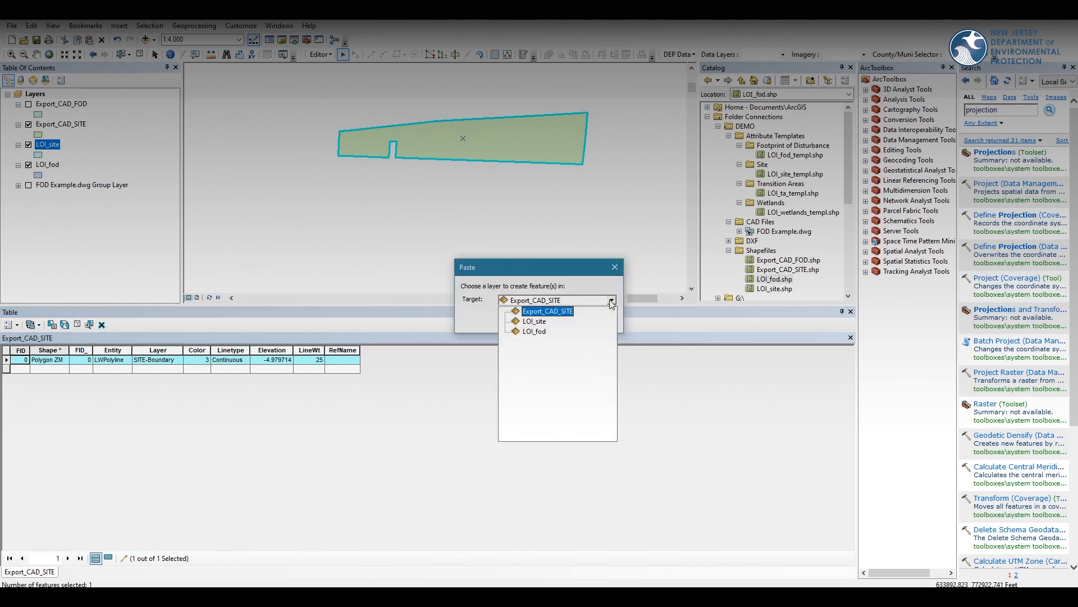
{"action": "left_click", "coordinate": [540, 325]}
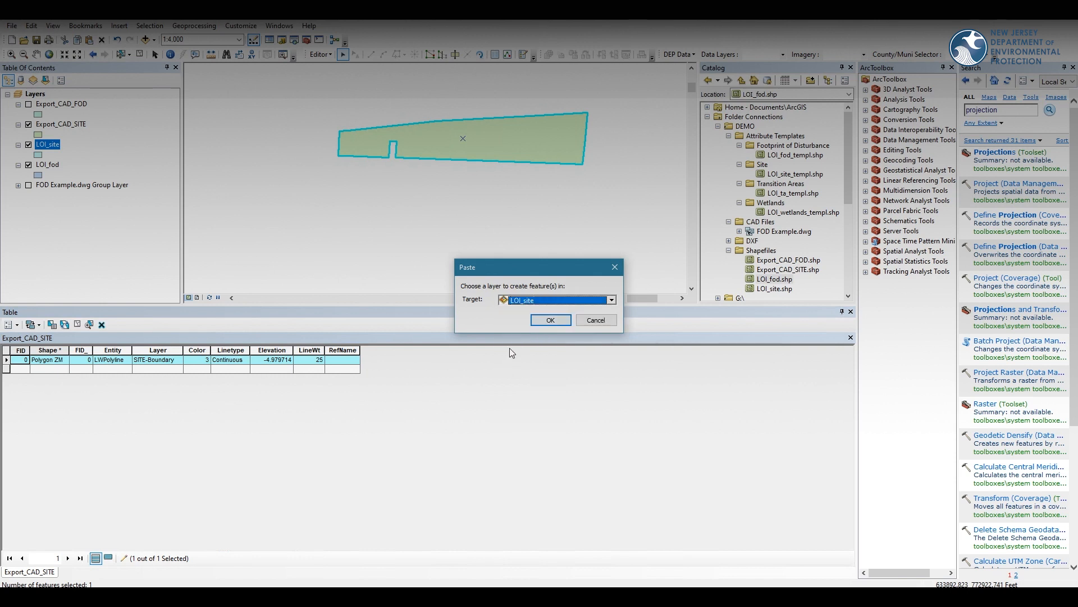
{"action": "left_click", "coordinate": [543, 323]}
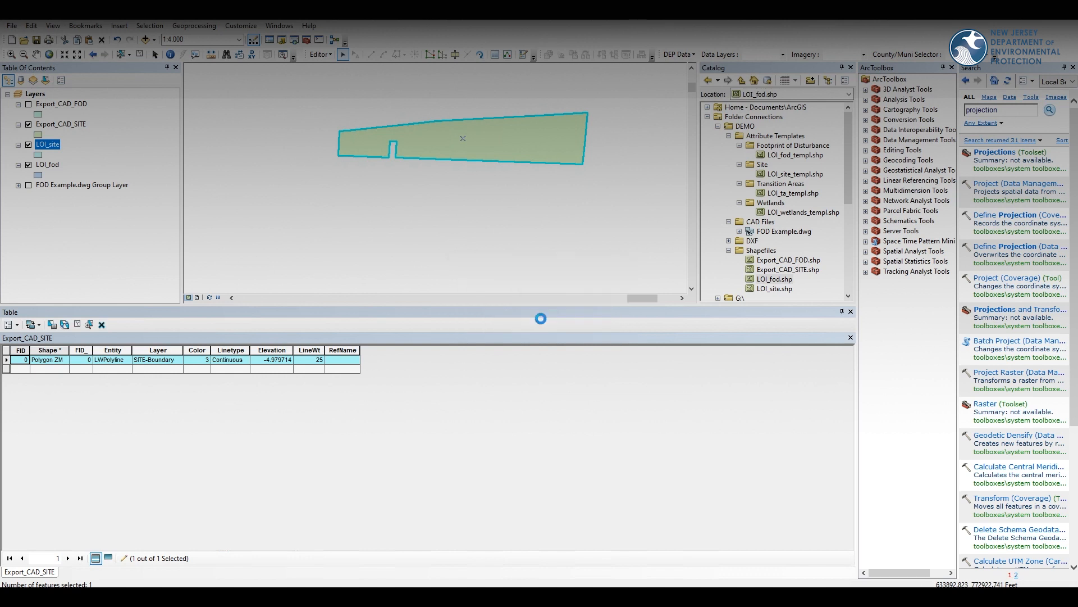
Open the attribute table of LOI_site and hide the Export_CAD_SITE layer to view the pasted polygon.
{"action": "right_click", "coordinate": [55, 150]}
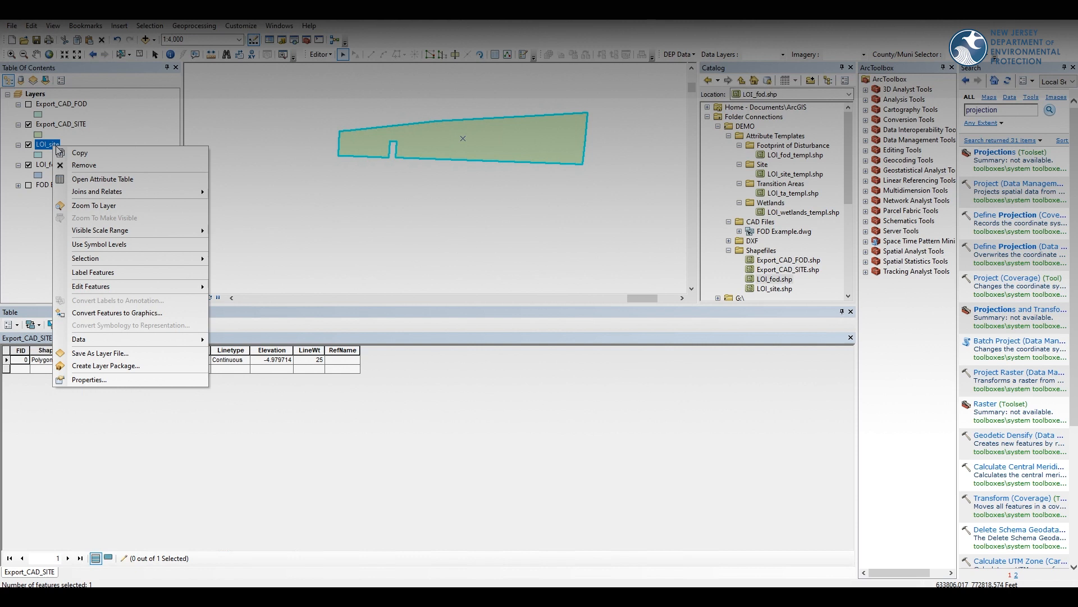
{"action": "left_click", "coordinate": [87, 176]}
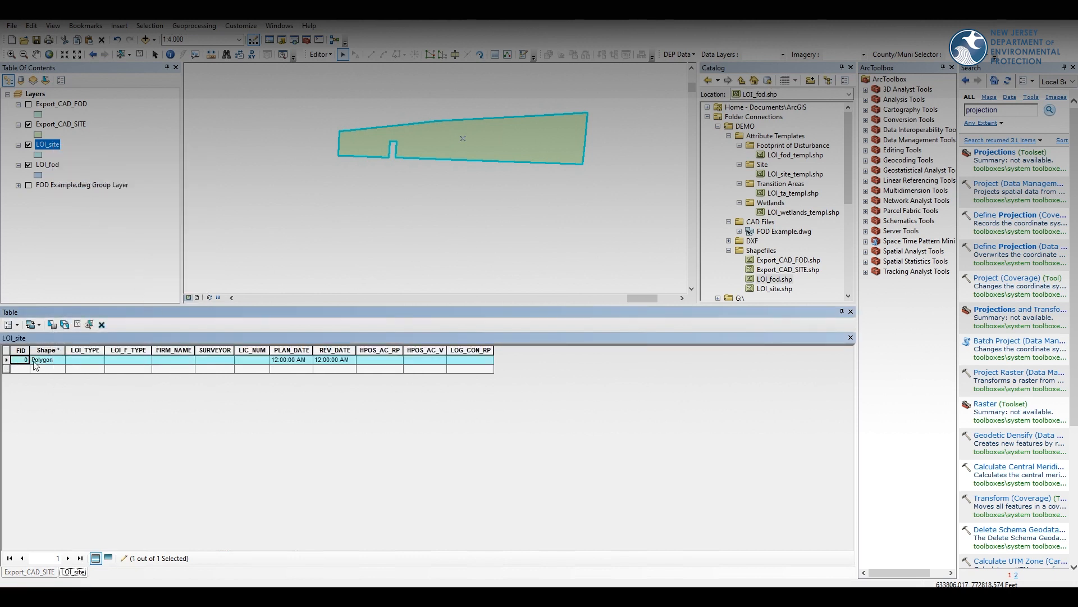
{"action": "left_click", "coordinate": [29, 124]}
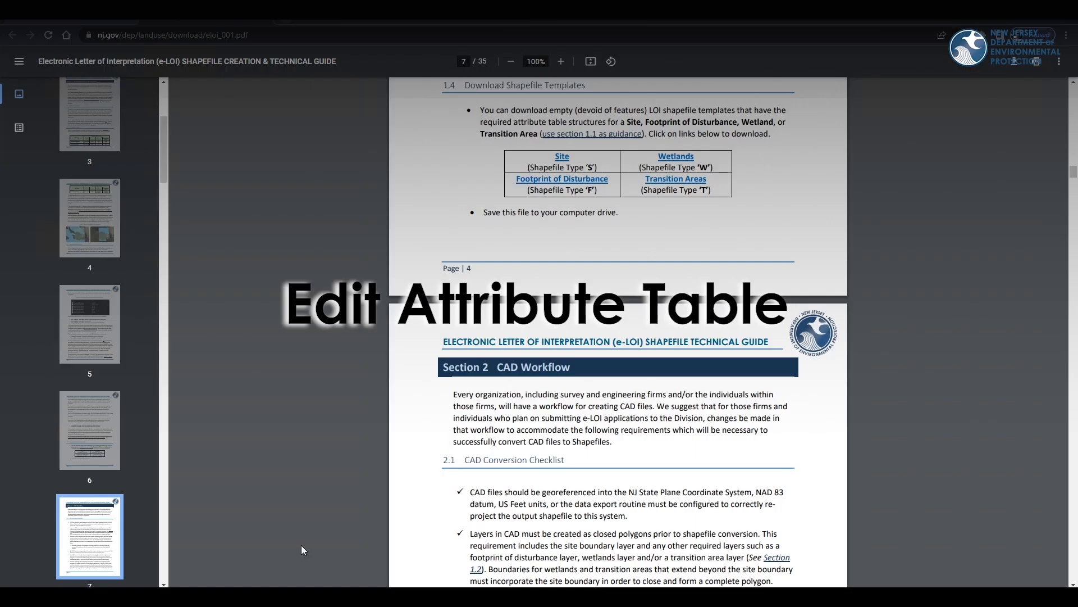
In the e-LOI technical guide PDF, go from the table of contents to Appendix A and view the Site shapefile attribute requirements.
{"action": "scroll", "coordinate": [102, 260], "scroll_direction": "up", "scroll_amount": 4}
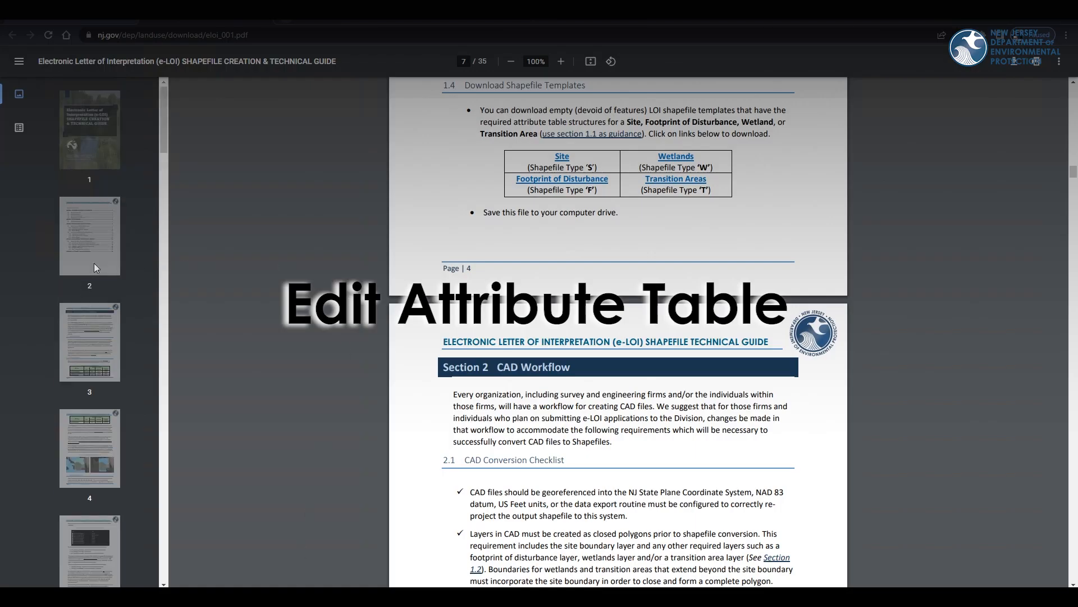
{"action": "left_click", "coordinate": [93, 262]}
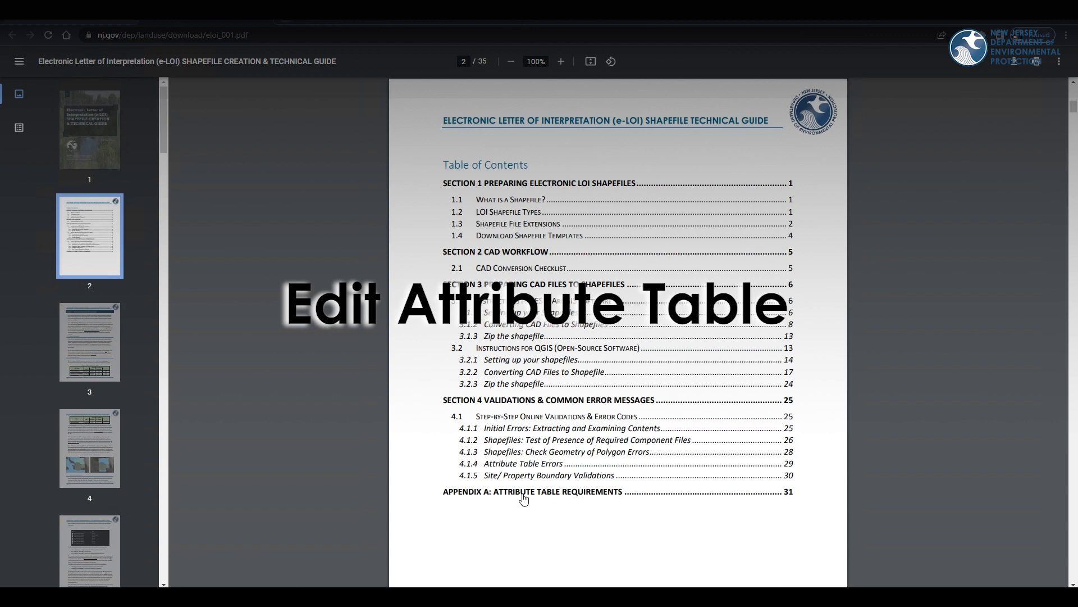
{"action": "left_click", "coordinate": [523, 495]}
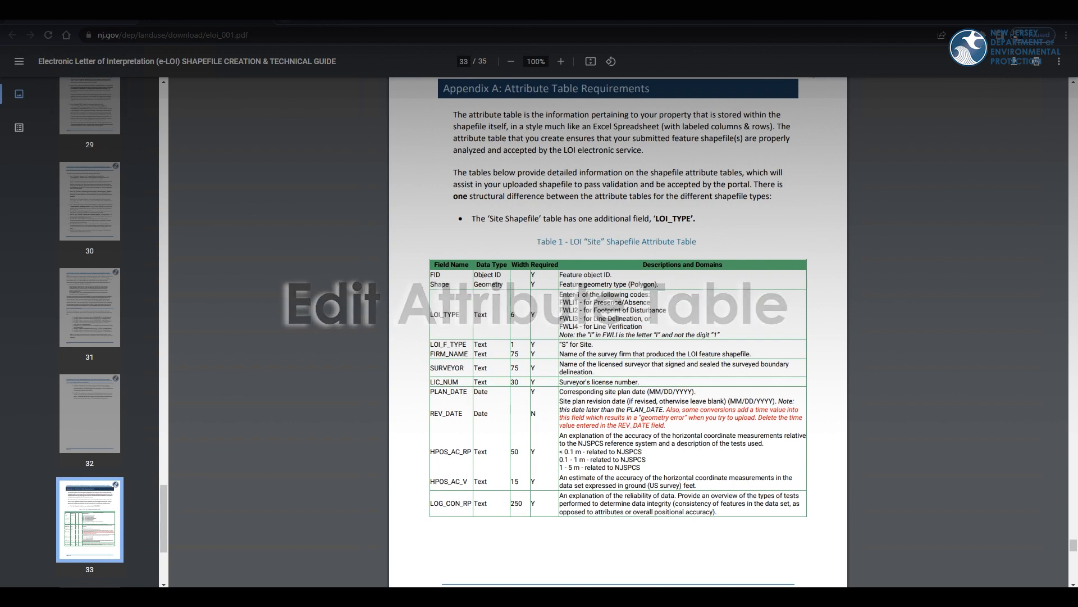
{"action": "scroll", "coordinate": [618, 332], "scroll_direction": "down", "scroll_amount": 1}
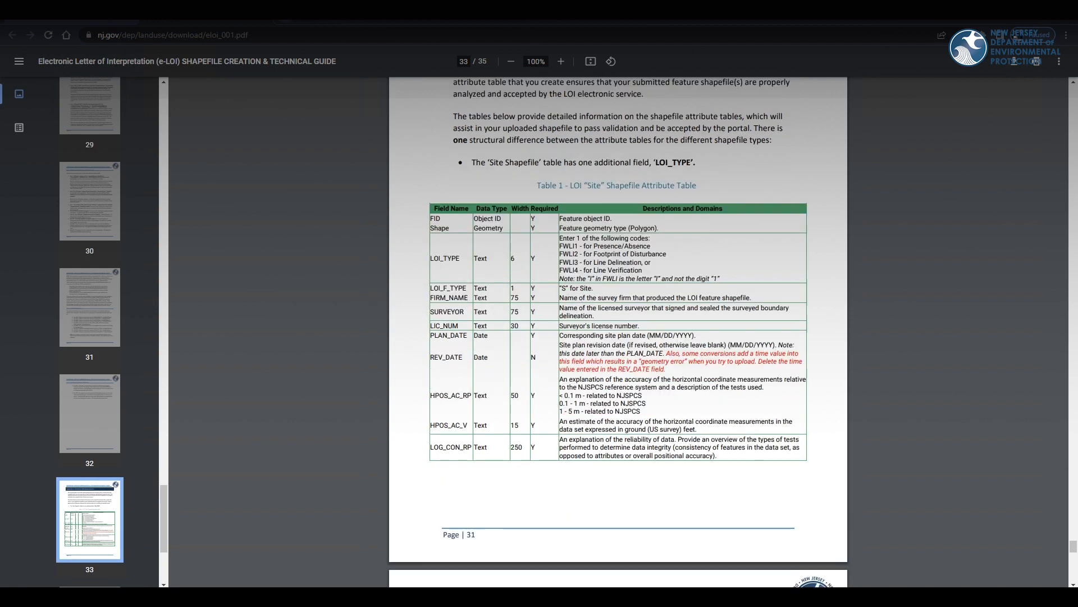
Look up the Footprint of Disturbance code FWLI2 in Table 1 and use it as the LOI_TYPE of the LOI_site record.
{"action": "left_click_drag", "start_coordinate": [582, 186], "coordinate": [602, 185]}
{"action": "left_click_drag", "start_coordinate": [440, 259], "coordinate": [456, 259]}
{"action": "left_click_drag", "start_coordinate": [563, 254], "coordinate": [579, 254]}
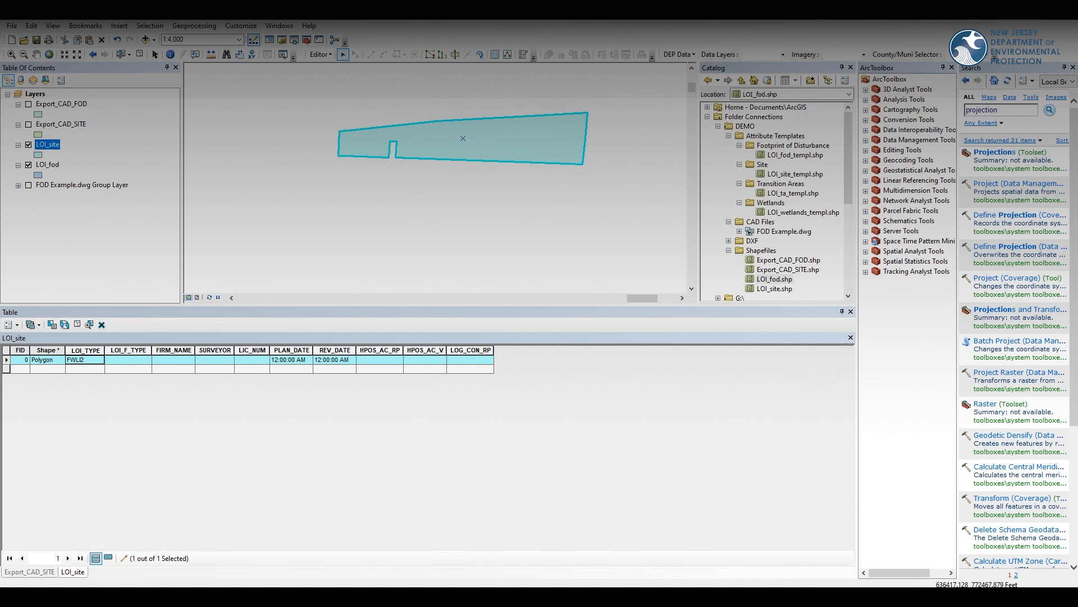
Check the guide's Site field requirements again, return to ArcMap and set LOI_F_TYPE of the LOI_site record to S.
{"action": "left_click", "coordinate": [289, 597]}
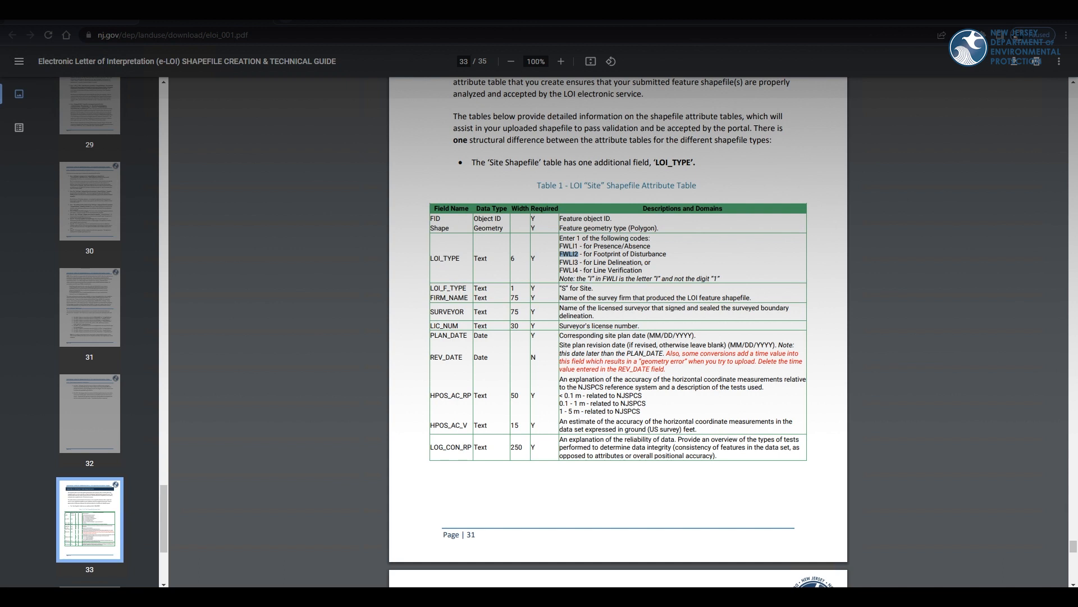
{"action": "left_click", "coordinate": [578, 254]}
{"action": "left_click", "coordinate": [1008, 13]}
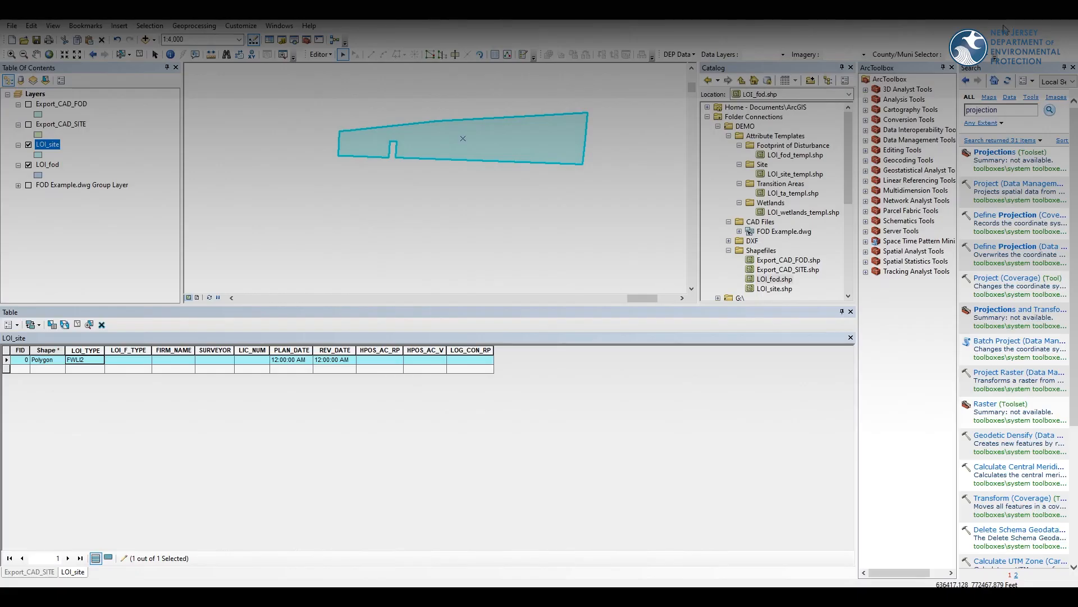
{"action": "left_click", "coordinate": [117, 361]}
{"action": "type", "text": "S"}
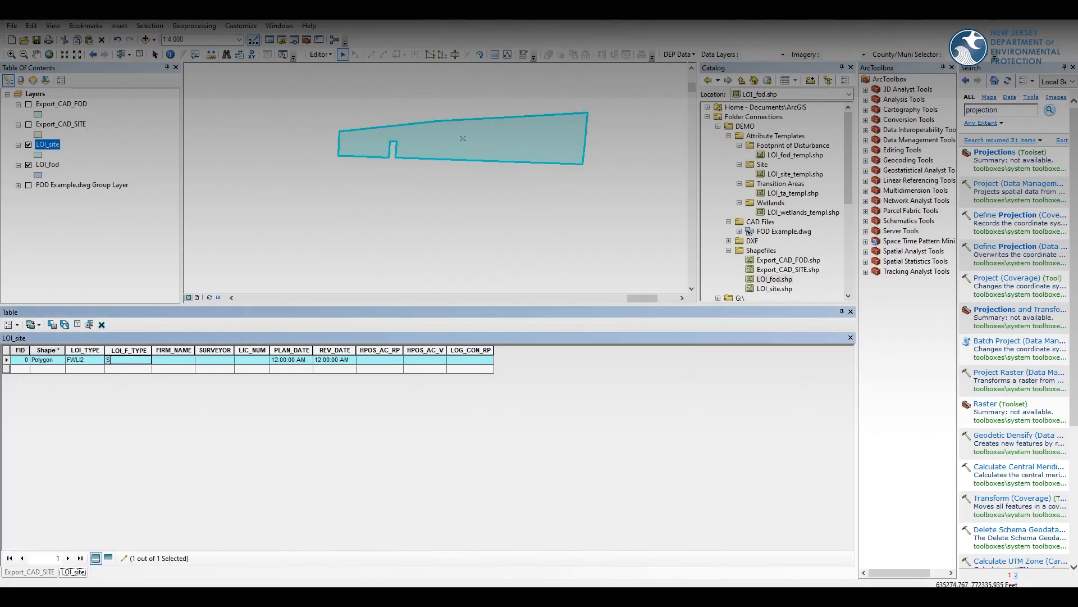
Set FIRM_NAME of the LOI_site record to TEST and fill in the surveyor's name and licence number.
{"action": "left_click", "coordinate": [178, 361]}
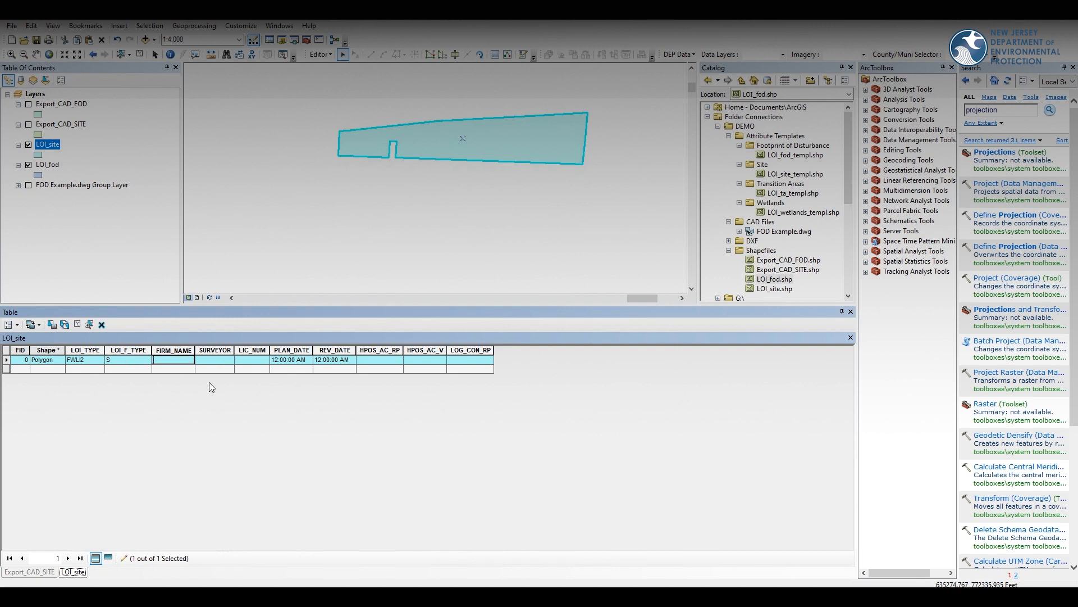
{"action": "type", "text": "TEST"}
{"action": "left_click", "coordinate": [216, 362]}
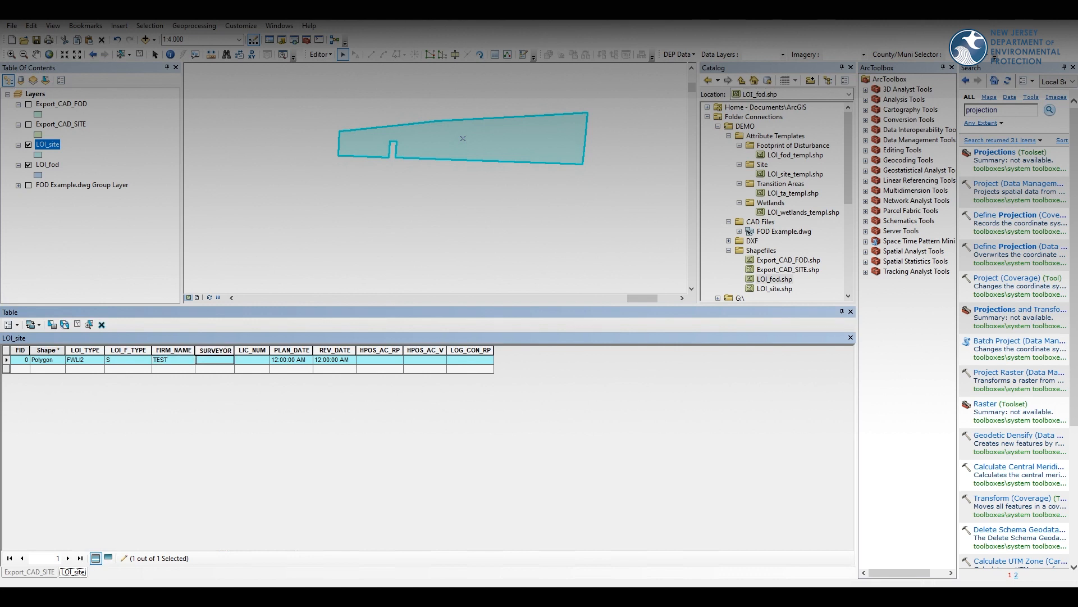
{"action": "type", "text": "TEST TEST"}
{"action": "left_click", "coordinate": [264, 361]}
{"action": "type", "text": "1245"}
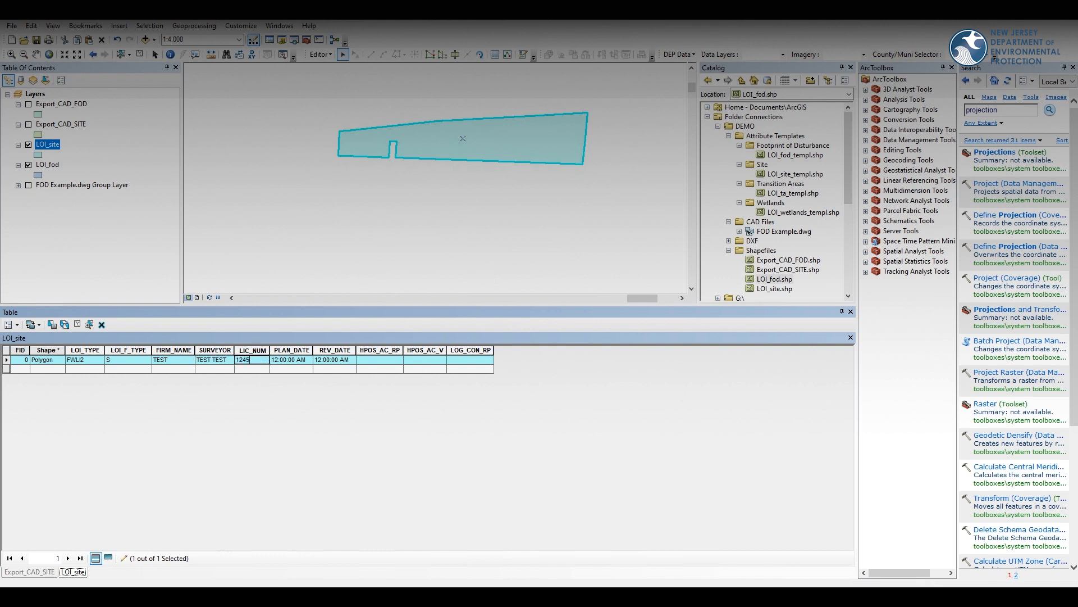
{"action": "type", "text": "67"}
Set PLAN_DATE of the LOI_site record to 01/23/2023 and clear the time value from its REV_DATE.
{"action": "left_click", "coordinate": [304, 360]}
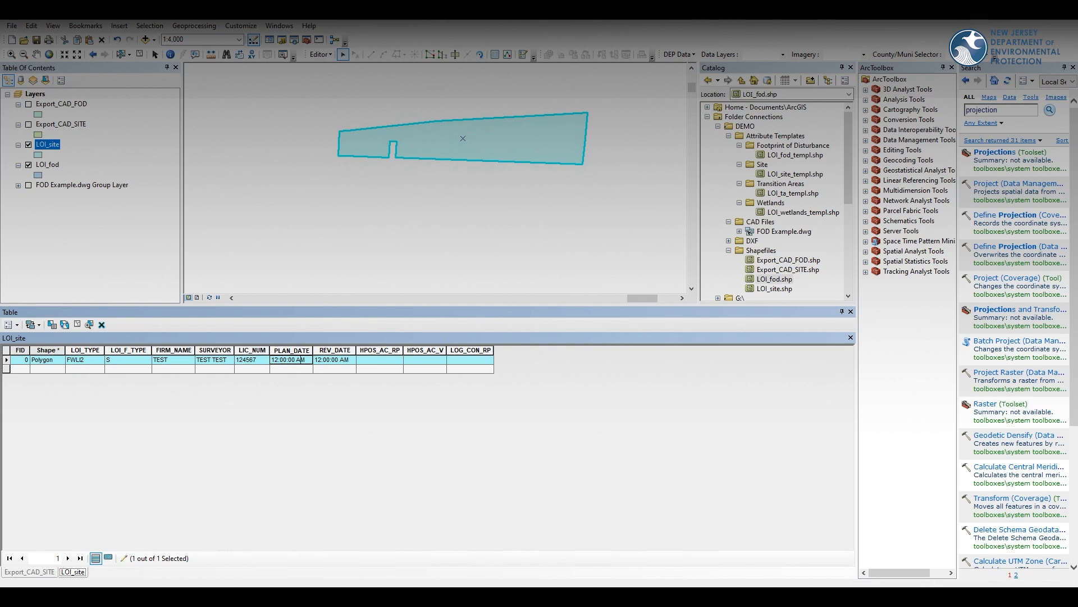
{"action": "double_click", "coordinate": [301, 359]}
{"action": "type", "text": "01/23/2023"}
{"action": "left_click", "coordinate": [350, 359]}
{"action": "double_click", "coordinate": [348, 360]}
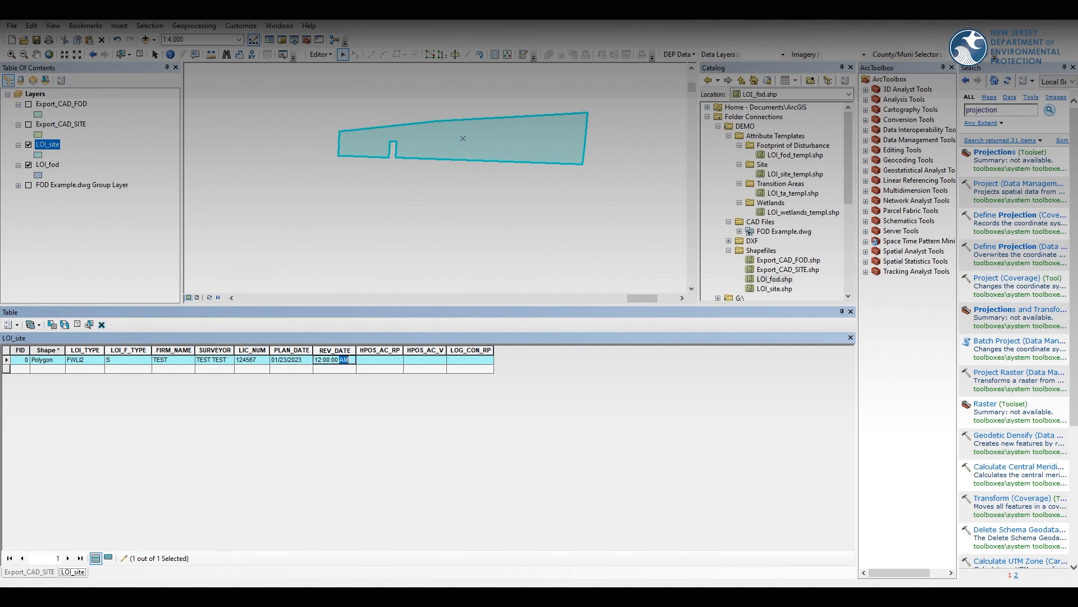
{"action": "left_click_drag", "start_coordinate": [353, 360], "coordinate": [303, 360]}
{"action": "key", "text": "Delete"}
{"action": "left_click", "coordinate": [375, 360]}
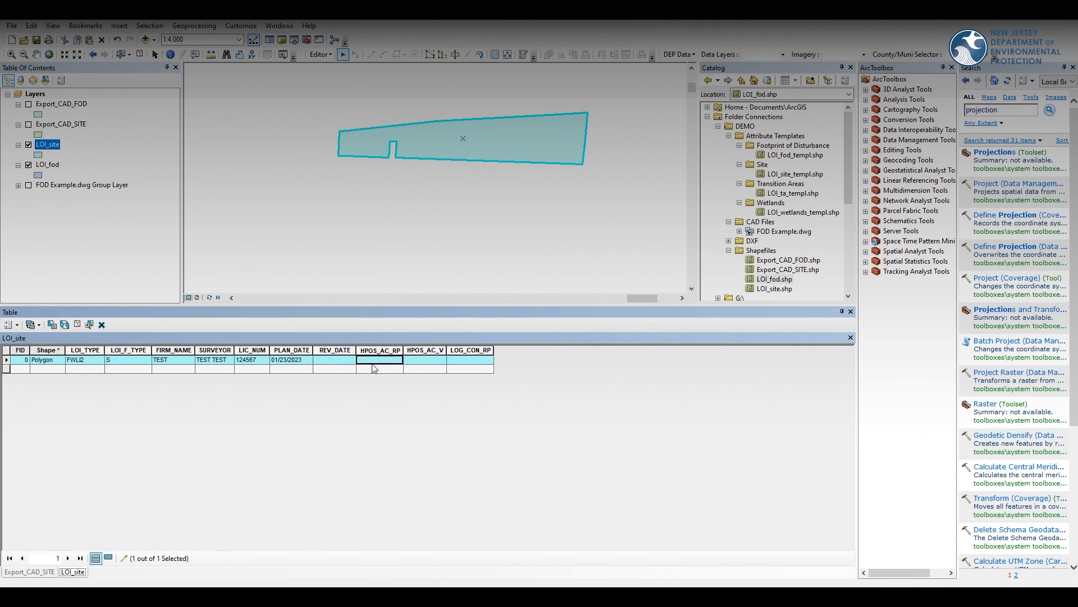
{"action": "left_click", "coordinate": [338, 362]}
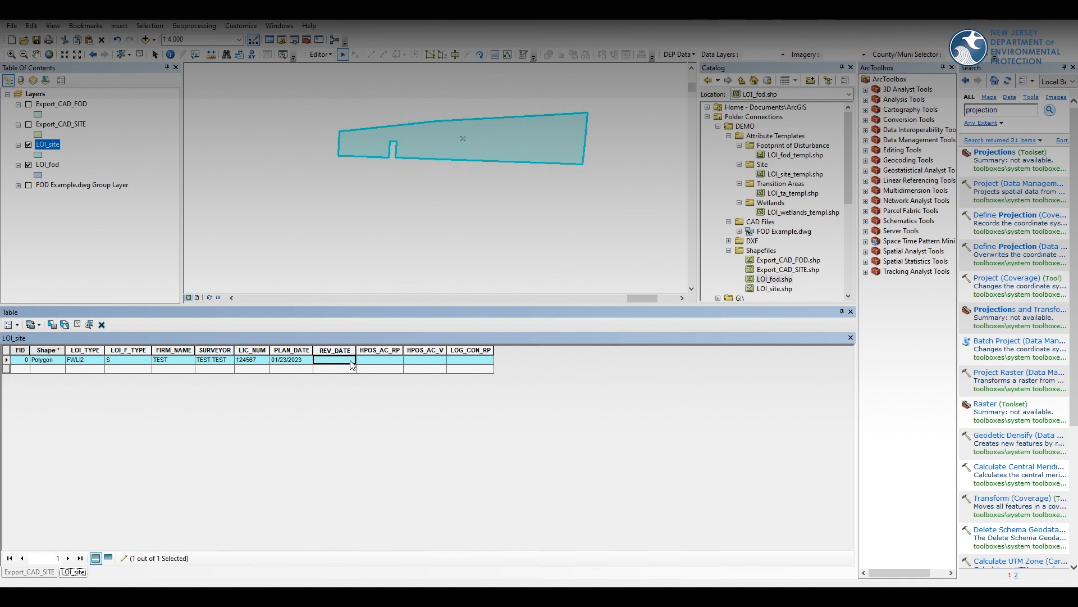
Copy "0.1 - 1 m - related to NJSPCS" from Table 1 of the PDF guide into HPOS_AC_RP of the LOI_site record in ArcMap.
{"action": "left_click", "coordinate": [381, 362]}
{"action": "key", "text": "alt+Tab"}
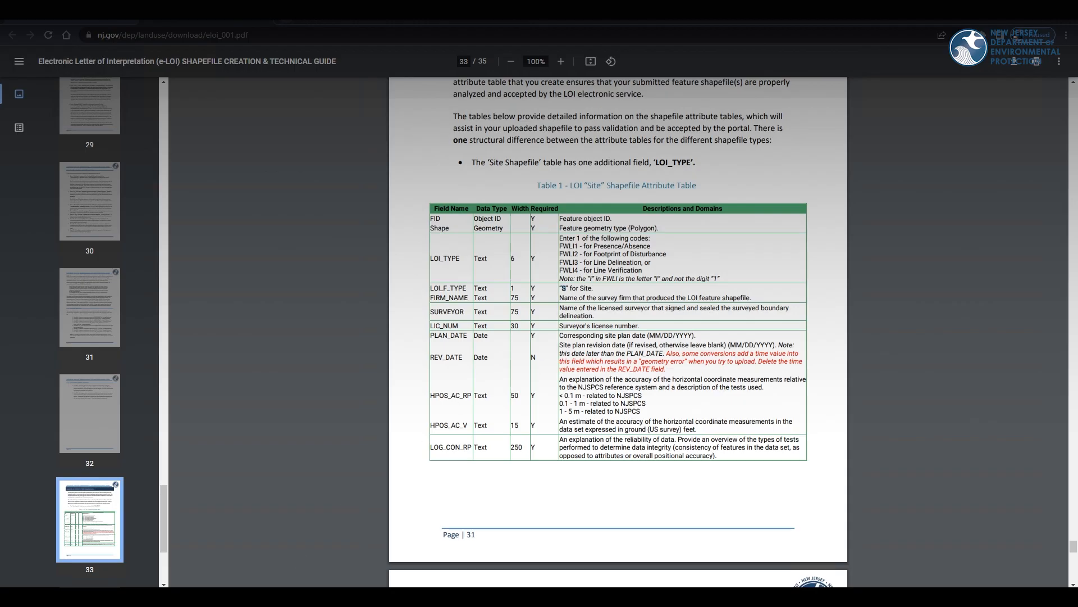
{"action": "scroll", "coordinate": [618, 332], "scroll_direction": "down", "scroll_amount": 1}
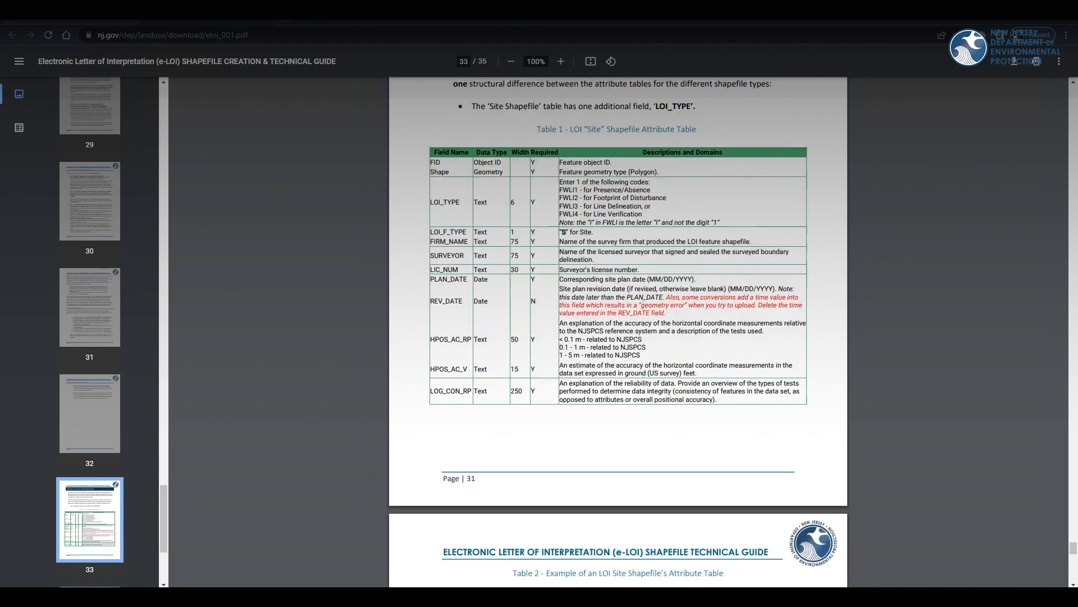
{"action": "left_click_drag", "start_coordinate": [560, 347], "coordinate": [646, 347]}
{"action": "key", "text": "ctrl+c"}
{"action": "left_click", "coordinate": [1017, 12]}
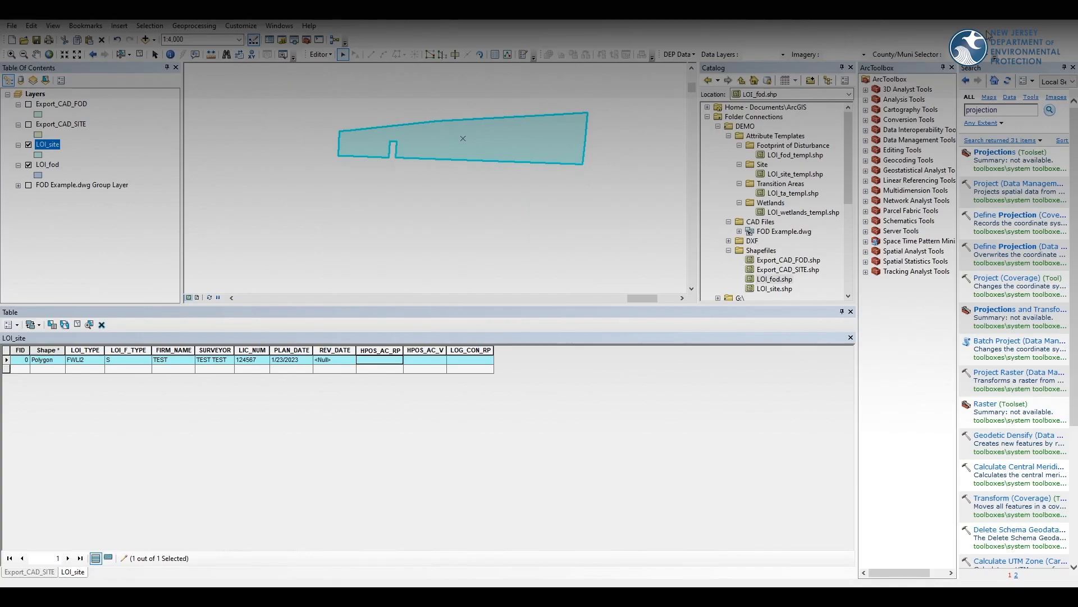
{"action": "left_click", "coordinate": [385, 360]}
{"action": "key", "text": "ctrl+v"}
Set HPOS_AC_V of the LOI_site record to "1 foot" and LOG_CON_RP to "test".
{"action": "left_click", "coordinate": [424, 364]}
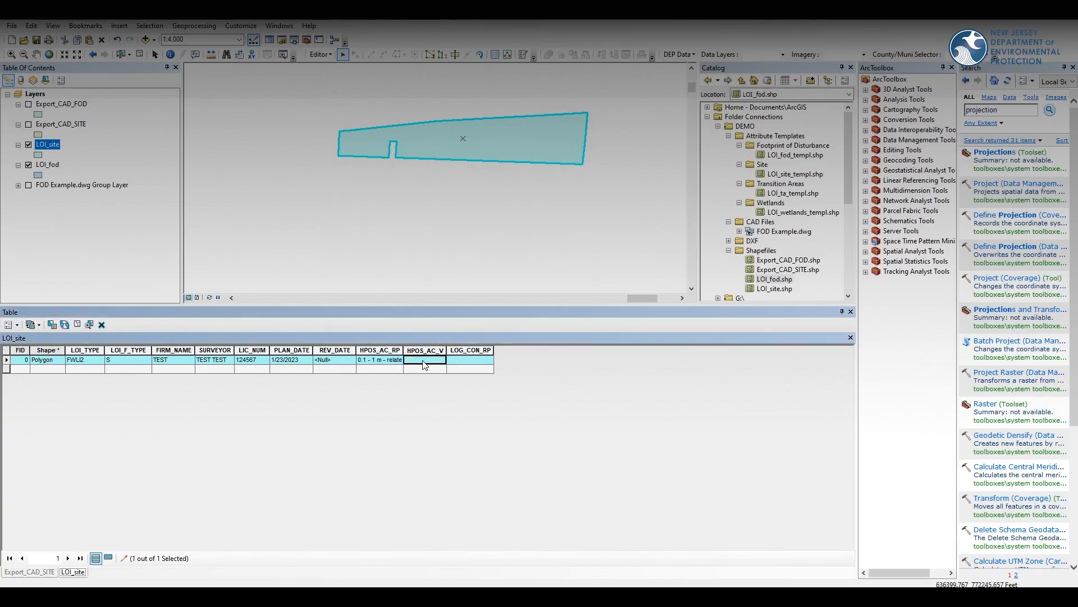
{"action": "left_click", "coordinate": [423, 360]}
{"action": "type", "text": "1 foot"}
{"action": "left_click", "coordinate": [470, 363]}
{"action": "type", "text": "test"}
Save the edits to the LOI_site record and end the editing session.
{"action": "left_click", "coordinate": [324, 56]}
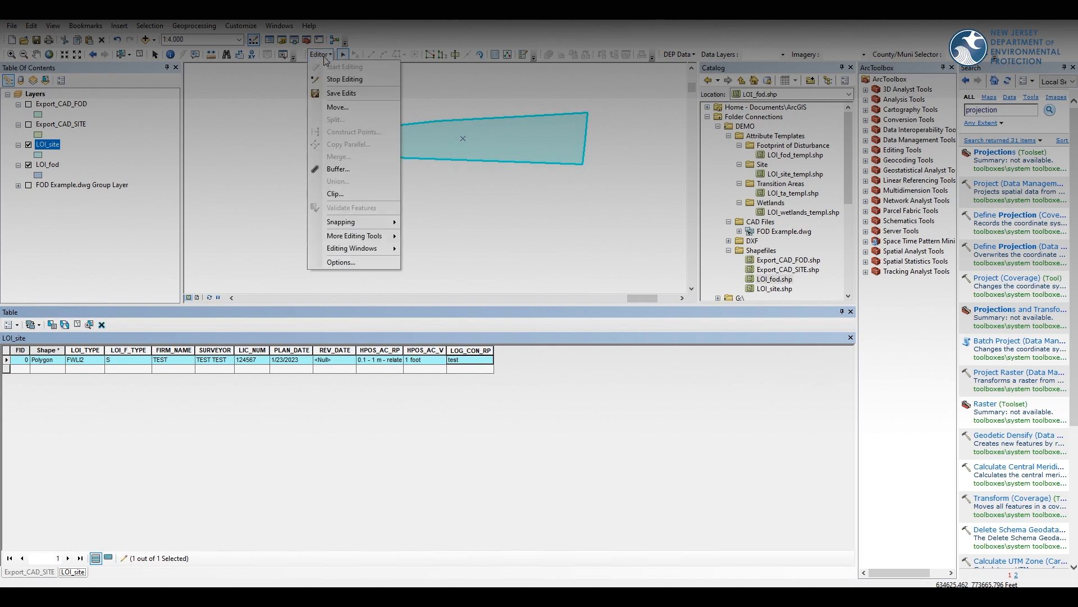
{"action": "left_click", "coordinate": [340, 93]}
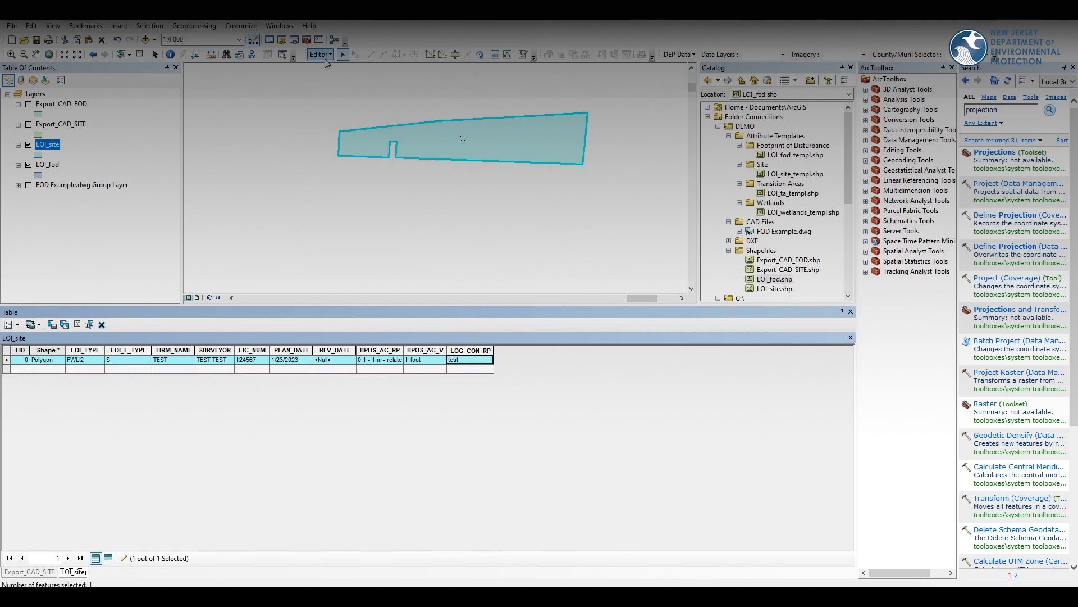
{"action": "left_click", "coordinate": [325, 56]}
{"action": "left_click", "coordinate": [334, 80]}
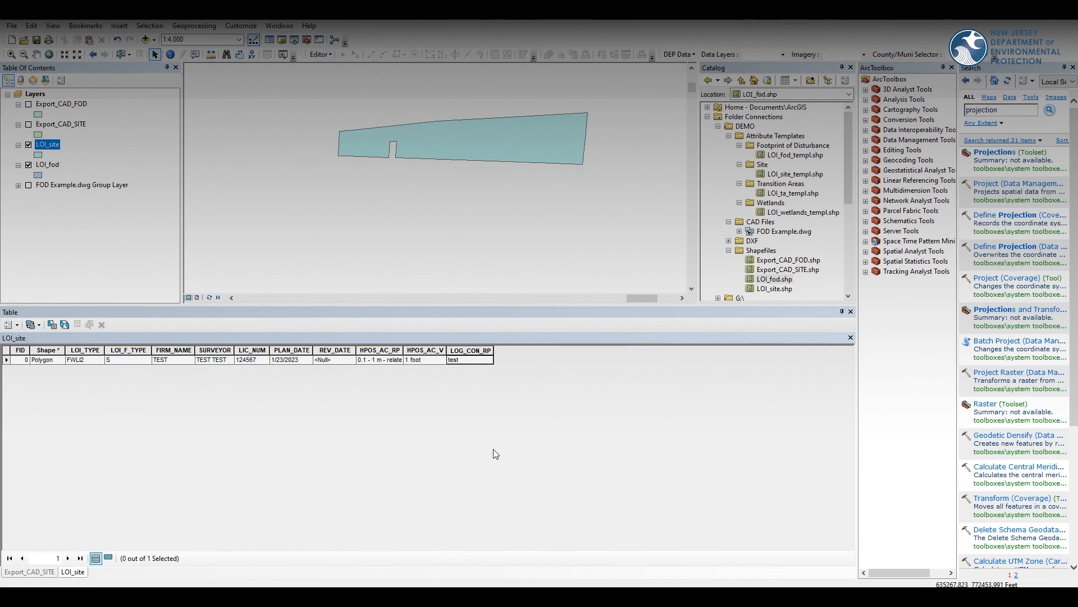
Hide the LOI_site layer on the map and close the open attribute tables.
{"action": "left_click", "coordinate": [28, 145]}
{"action": "left_click", "coordinate": [28, 145]}
{"action": "left_click", "coordinate": [29, 147]}
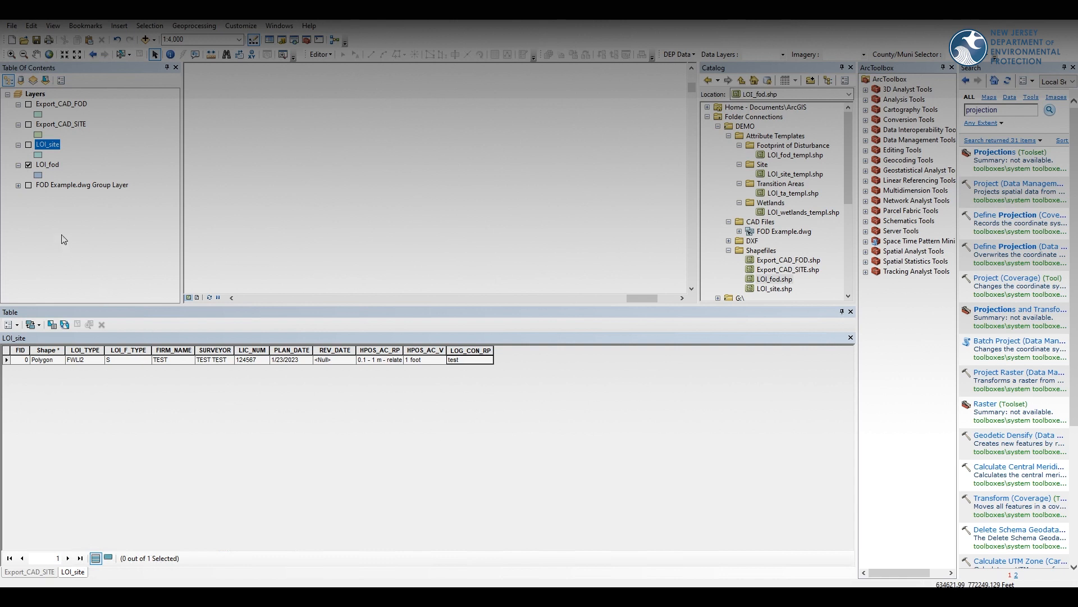
{"action": "left_click", "coordinate": [851, 337]}
{"action": "left_click", "coordinate": [851, 339]}
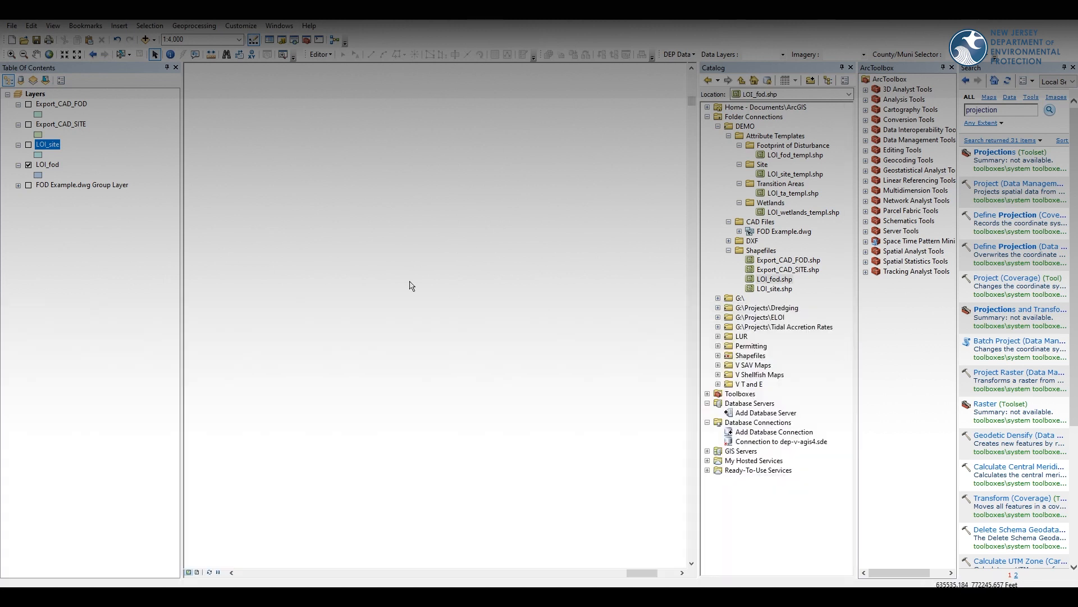
Show the Export_CAD_FOD layer on the map and open its attribute table.
{"action": "left_click", "coordinate": [74, 105]}
{"action": "left_click", "coordinate": [29, 105]}
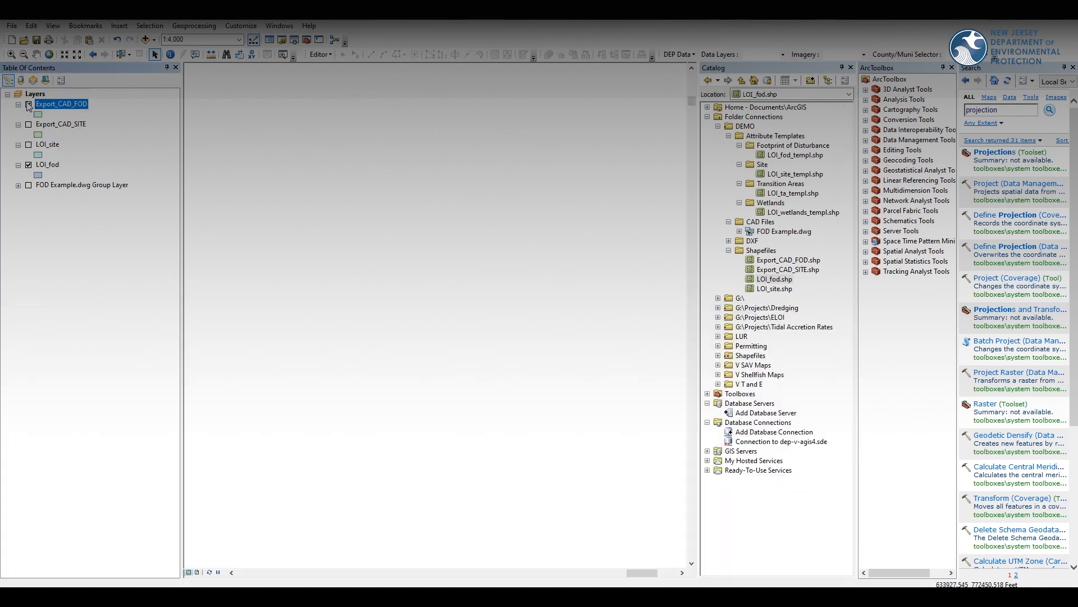
{"action": "right_click", "coordinate": [78, 108]}
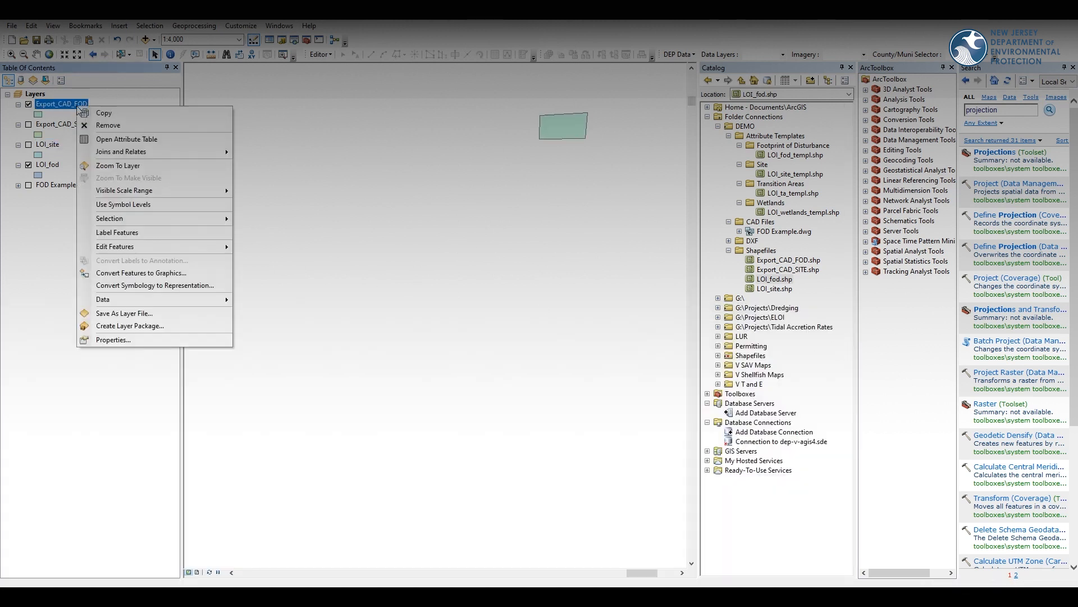
{"action": "left_click", "coordinate": [120, 139]}
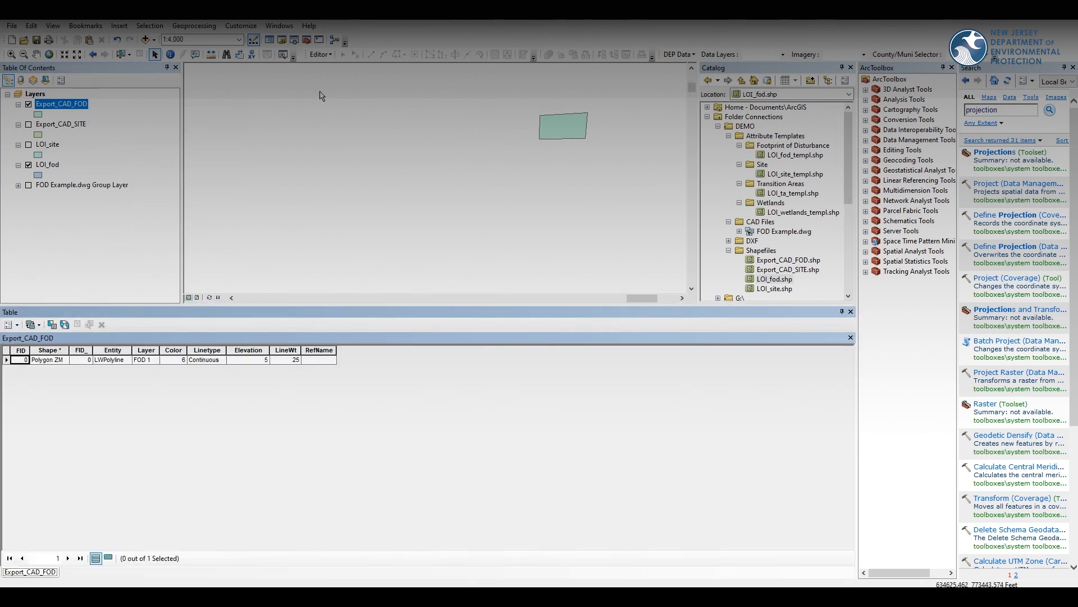
Start an editing session on Export_CAD_FOD, continuing past the spatial reference warnings.
{"action": "left_click", "coordinate": [320, 55]}
{"action": "left_click", "coordinate": [342, 68]}
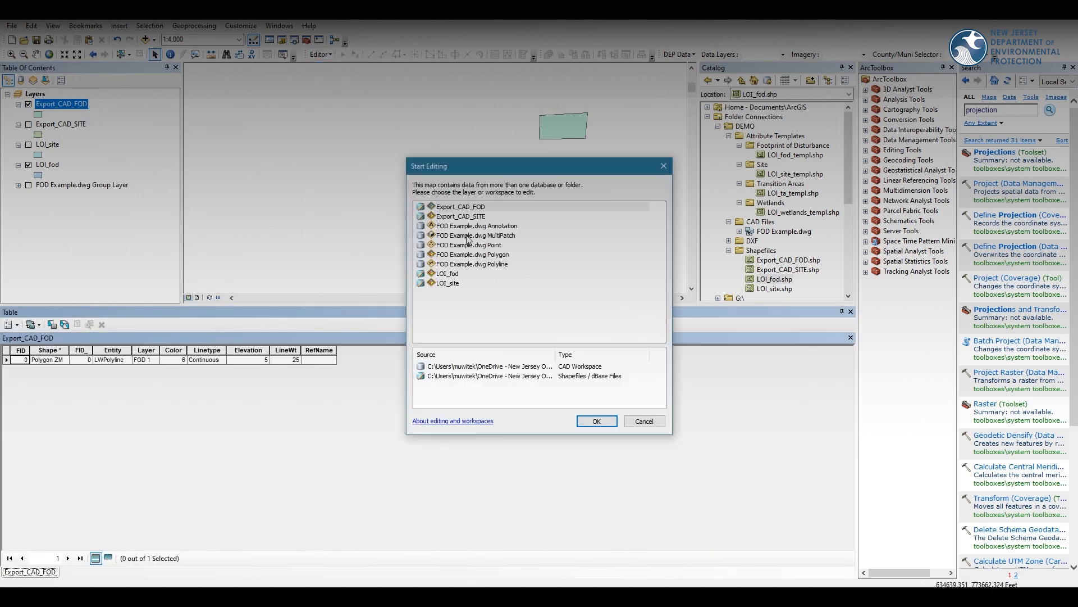
{"action": "left_click", "coordinate": [479, 208]}
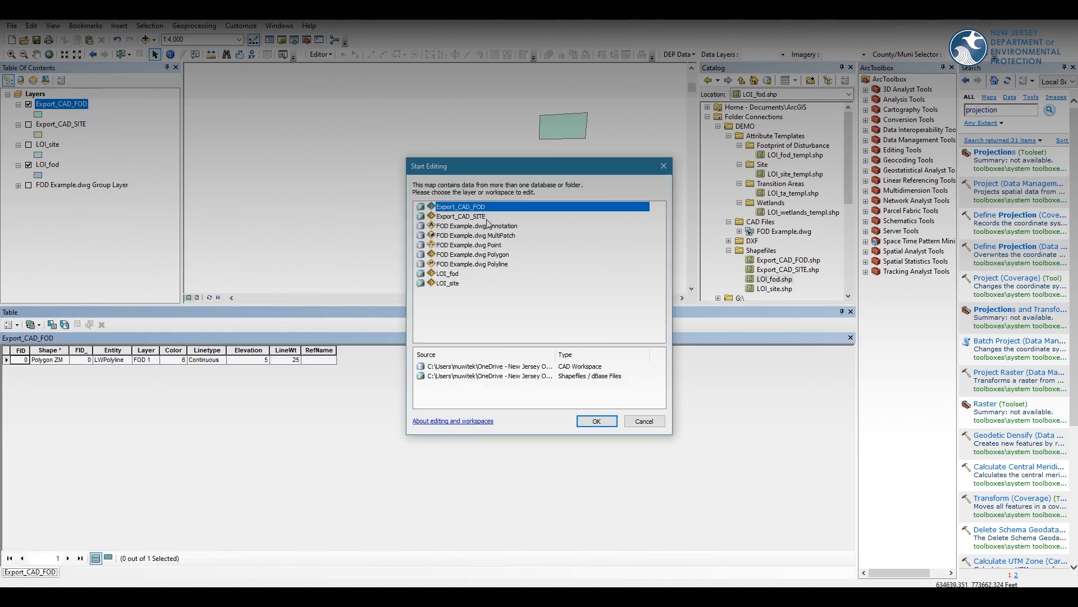
{"action": "left_click", "coordinate": [591, 423]}
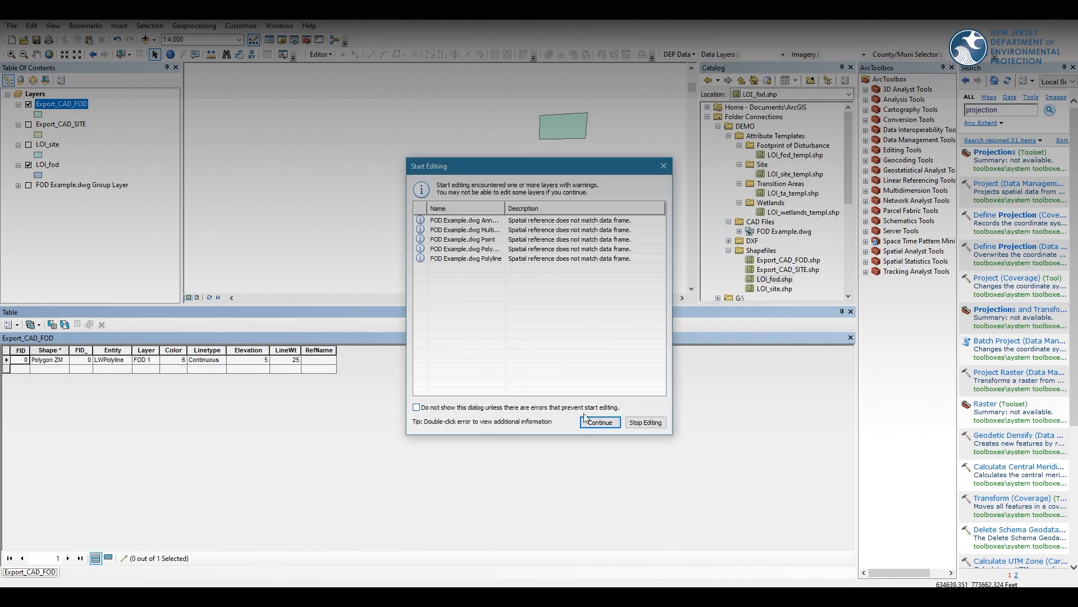
{"action": "left_click", "coordinate": [589, 422]}
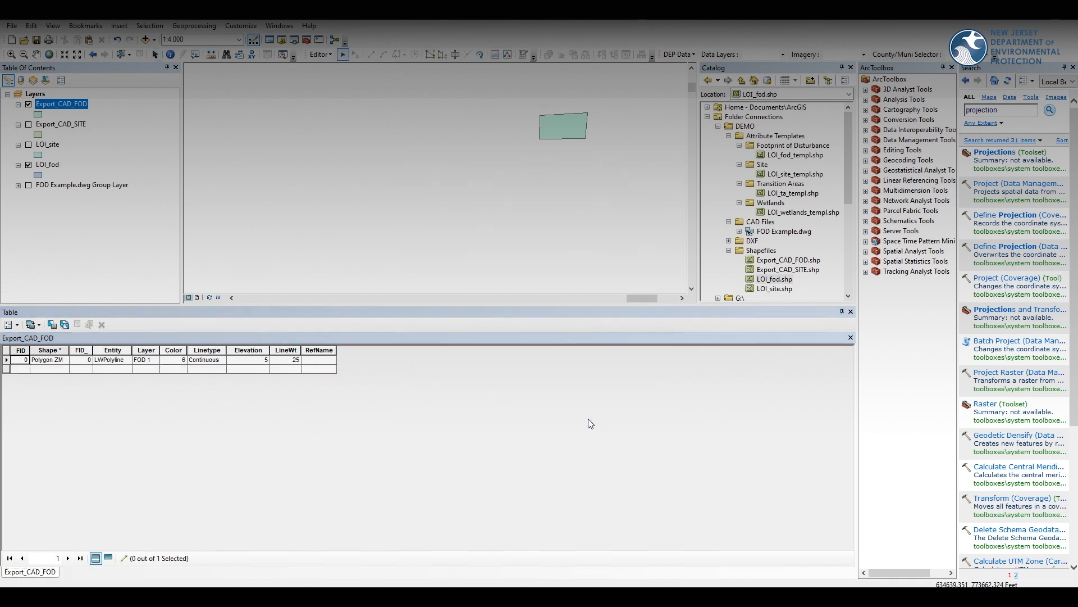
Copy the polygon record of Export_CAD_FOD and paste it into the LOI_fod layer.
{"action": "left_click", "coordinate": [6, 359]}
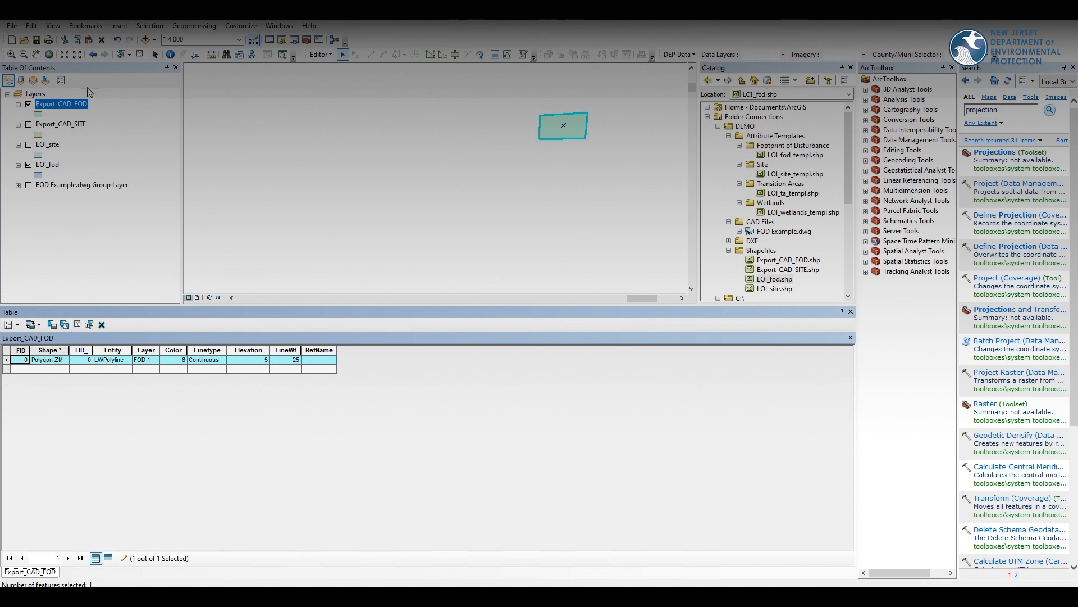
{"action": "left_click", "coordinate": [76, 38]}
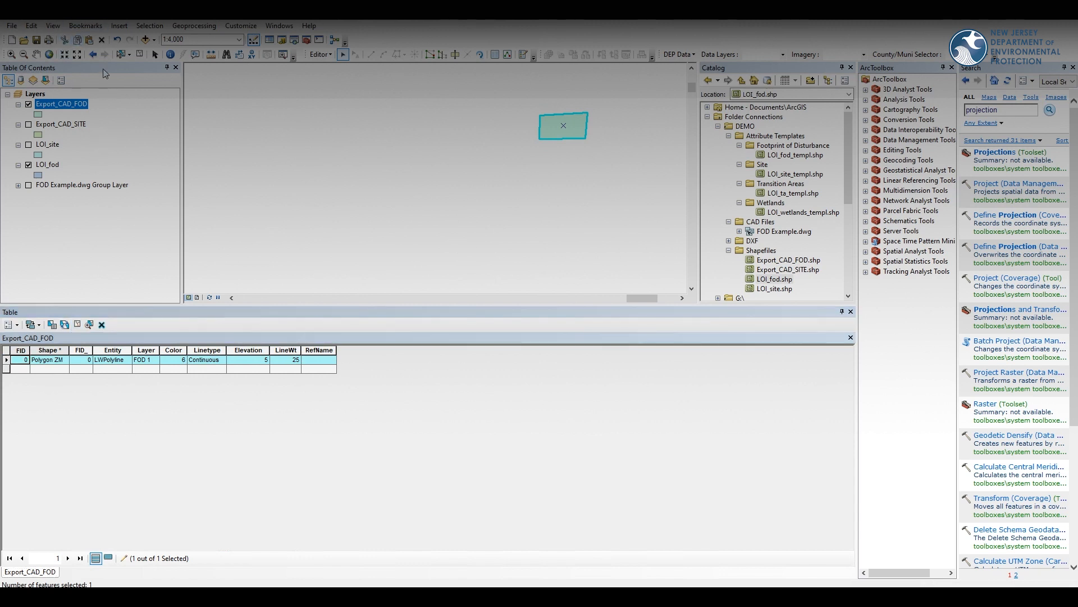
{"action": "left_click", "coordinate": [90, 40]}
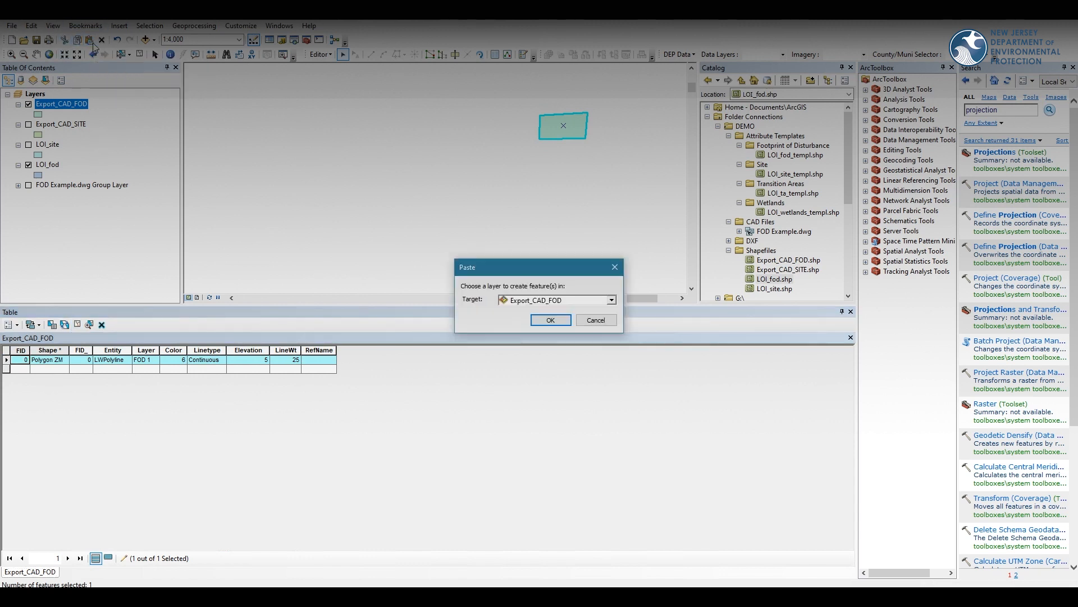
{"action": "left_click", "coordinate": [611, 302]}
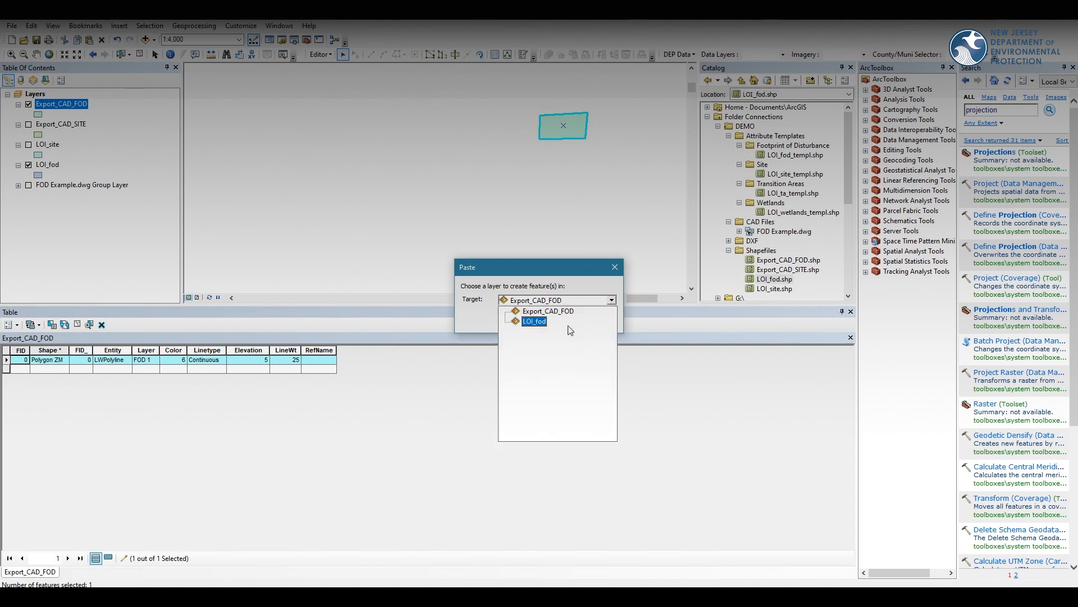
{"action": "left_click", "coordinate": [536, 322]}
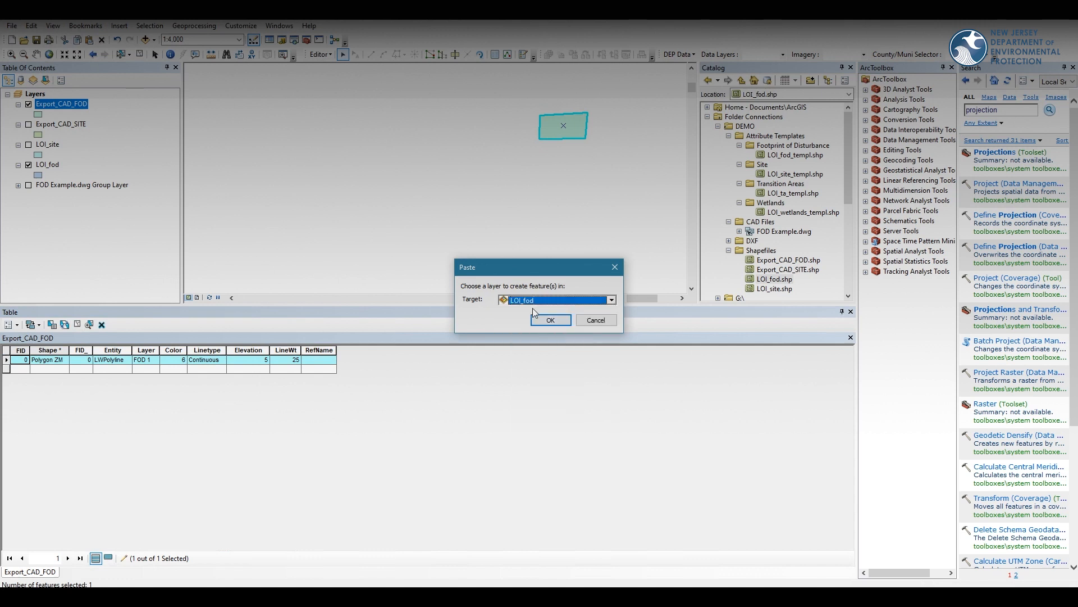
{"action": "left_click", "coordinate": [549, 323]}
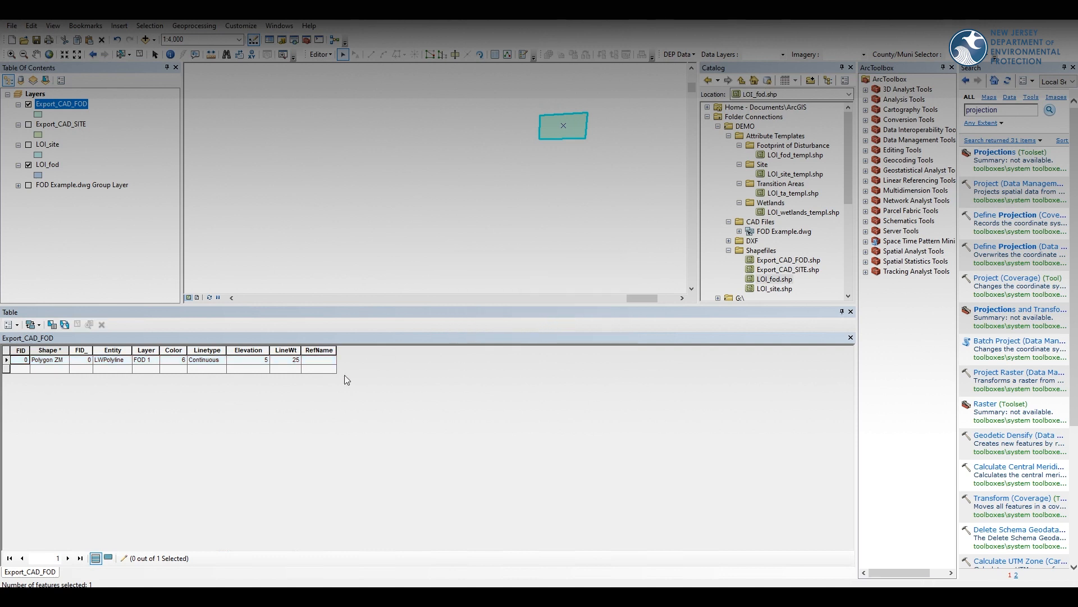
Open the attribute tables of LOI_fod and LOI_site and place the LOI_site table ahead of LOI_fod.
{"action": "right_click", "coordinate": [47, 165]}
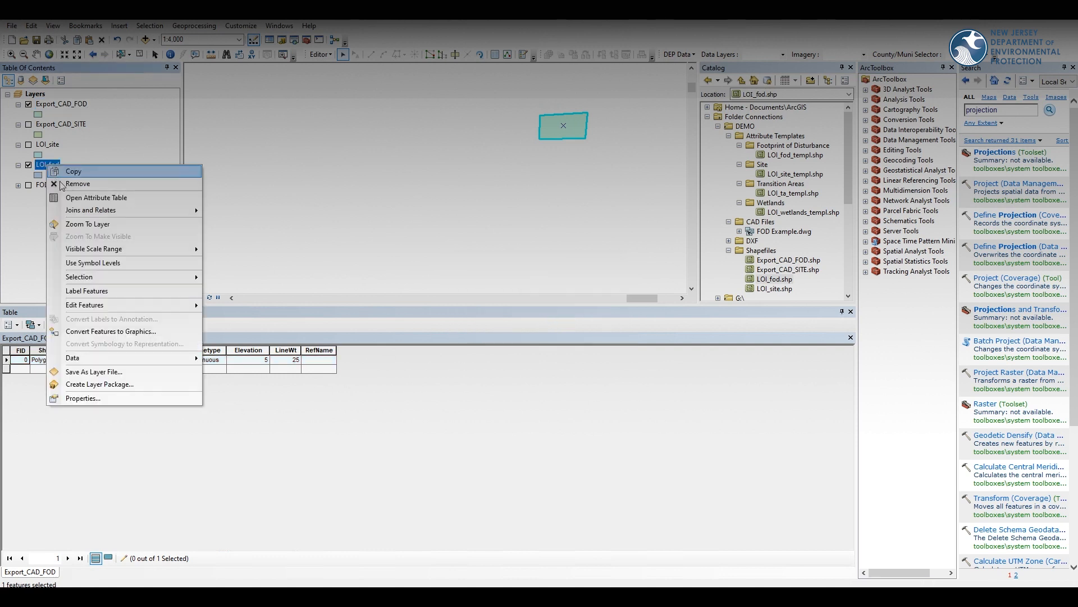
{"action": "left_click", "coordinate": [73, 197]}
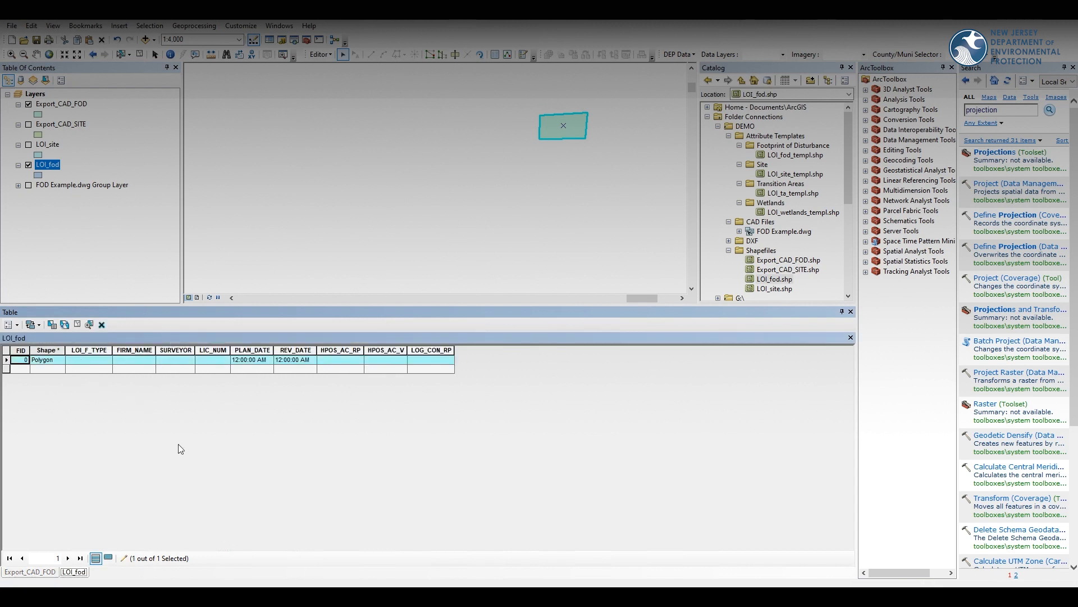
{"action": "right_click", "coordinate": [53, 145]}
{"action": "left_click", "coordinate": [90, 176]}
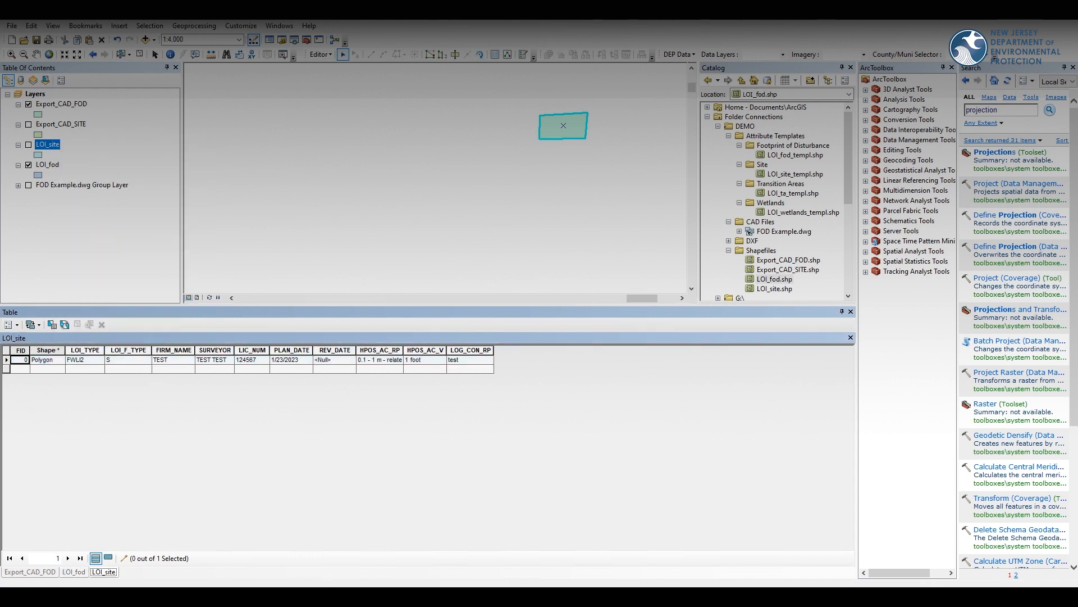
{"action": "left_click_drag", "start_coordinate": [105, 574], "coordinate": [78, 574]}
{"action": "left_click", "coordinate": [92, 573]}
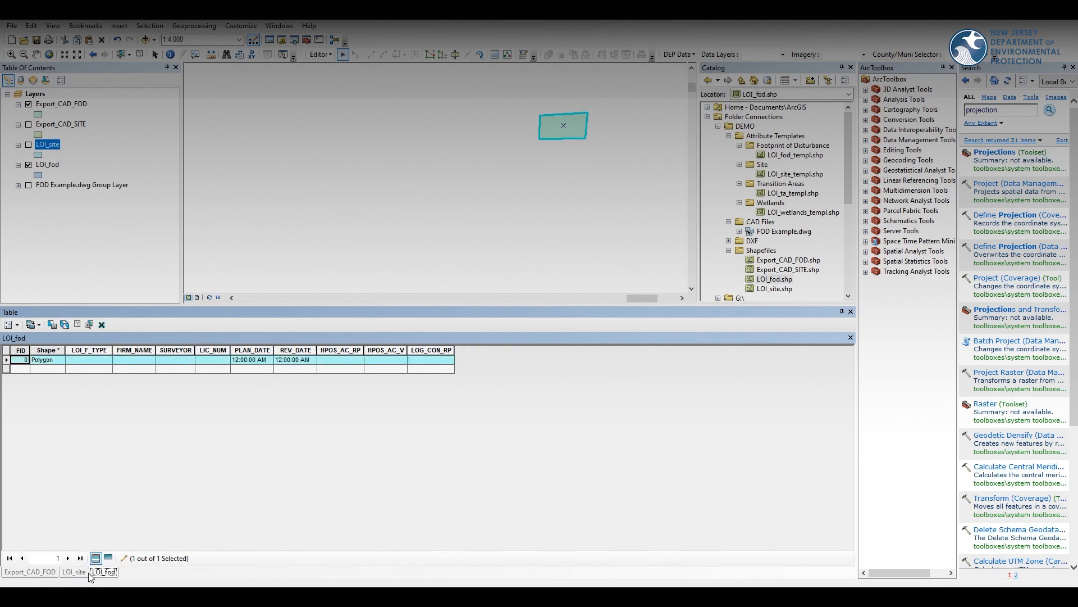
Switch between the LOI_site and LOI_fod attribute tables to compare their fields.
{"action": "left_click", "coordinate": [78, 573]}
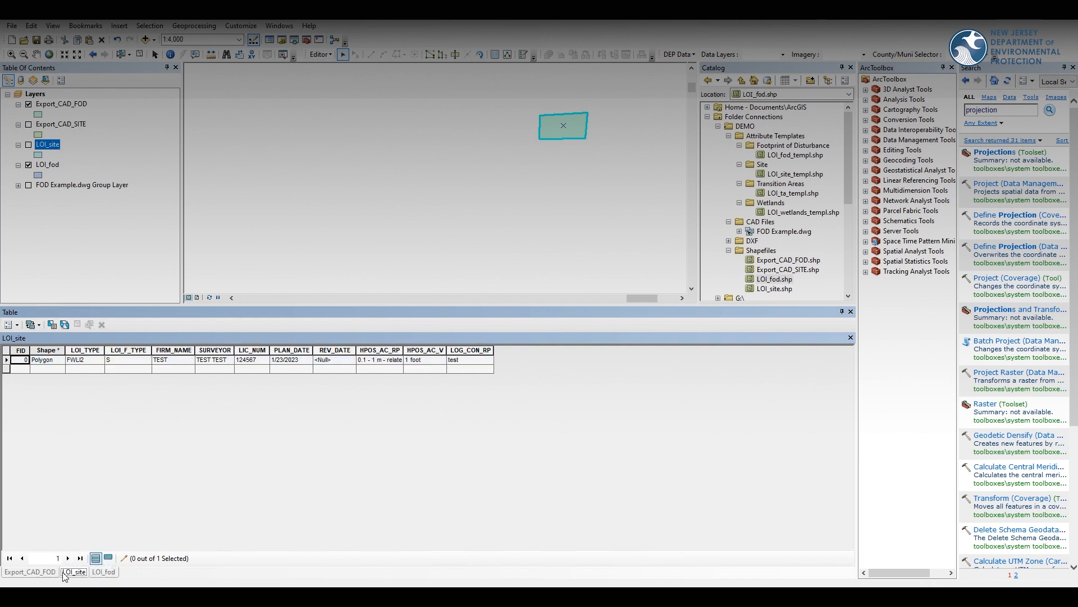
{"action": "right_click", "coordinate": [49, 148]}
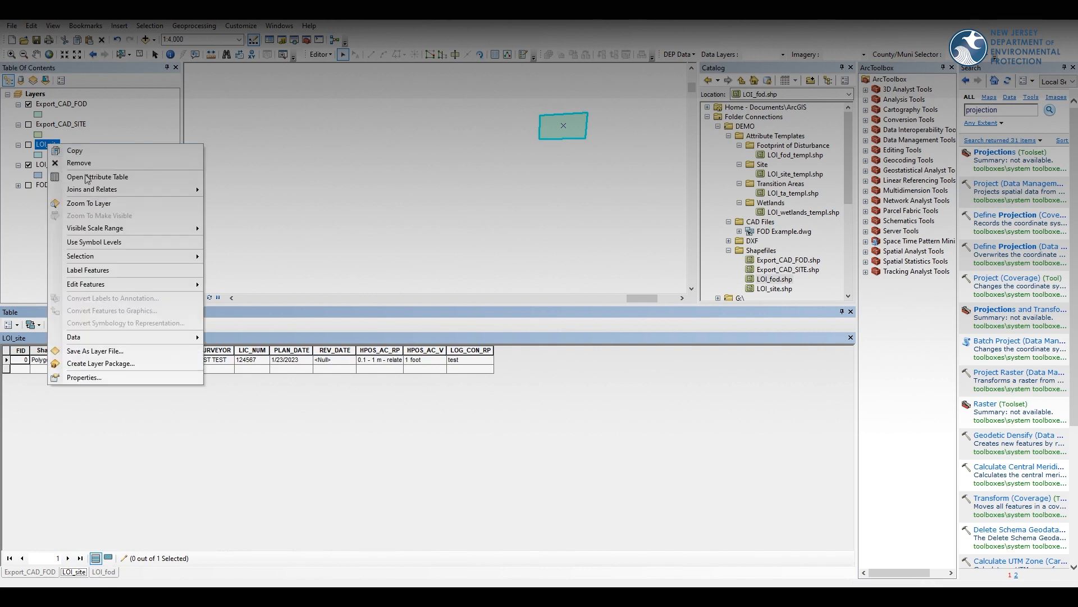
{"action": "left_click", "coordinate": [202, 533]}
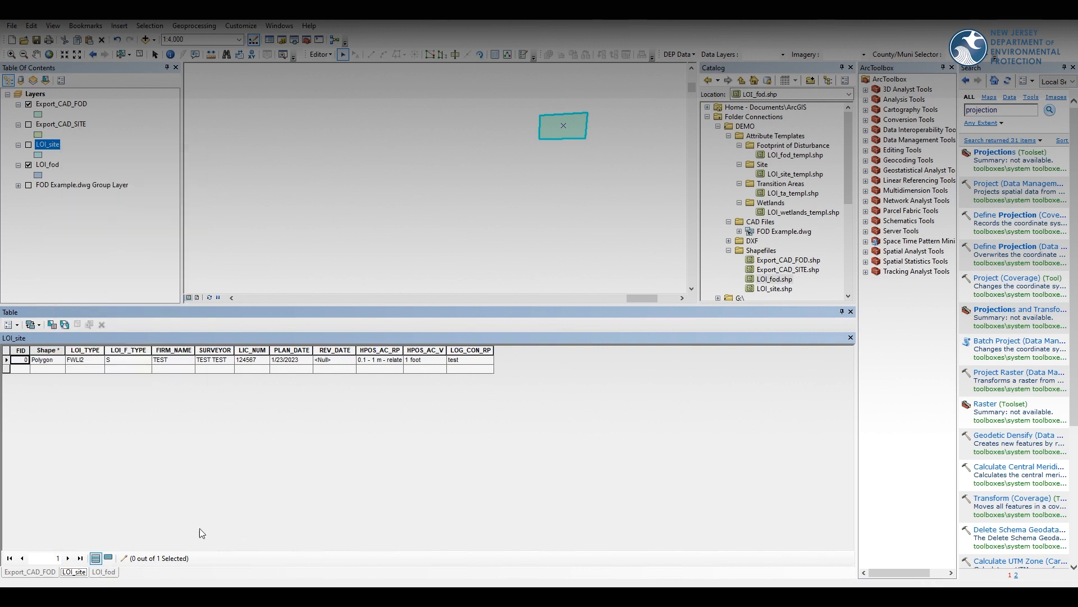
{"action": "left_click", "coordinate": [106, 572]}
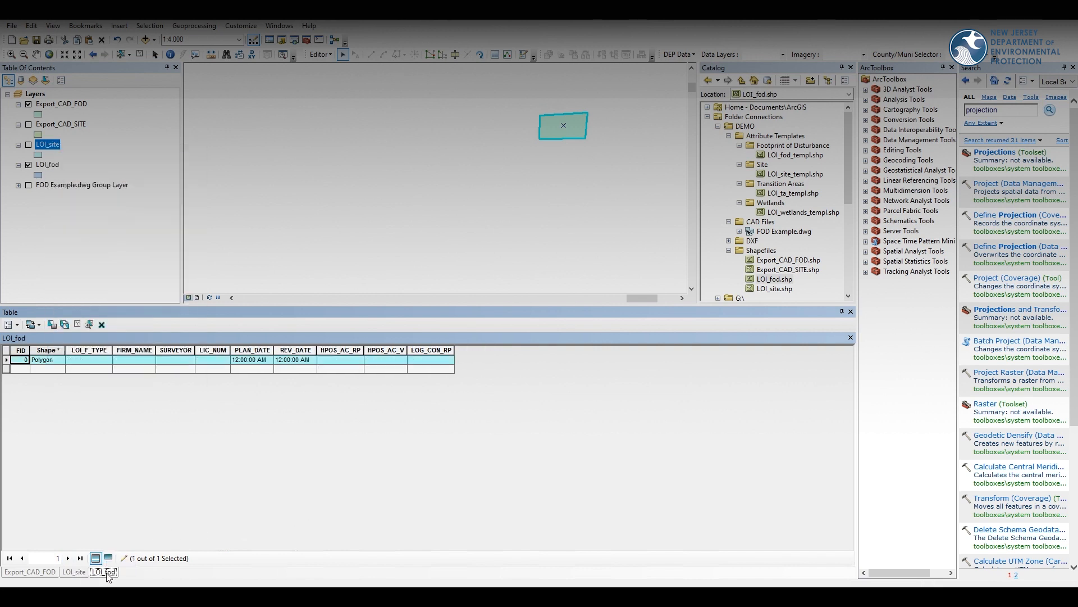
{"action": "left_click", "coordinate": [75, 572]}
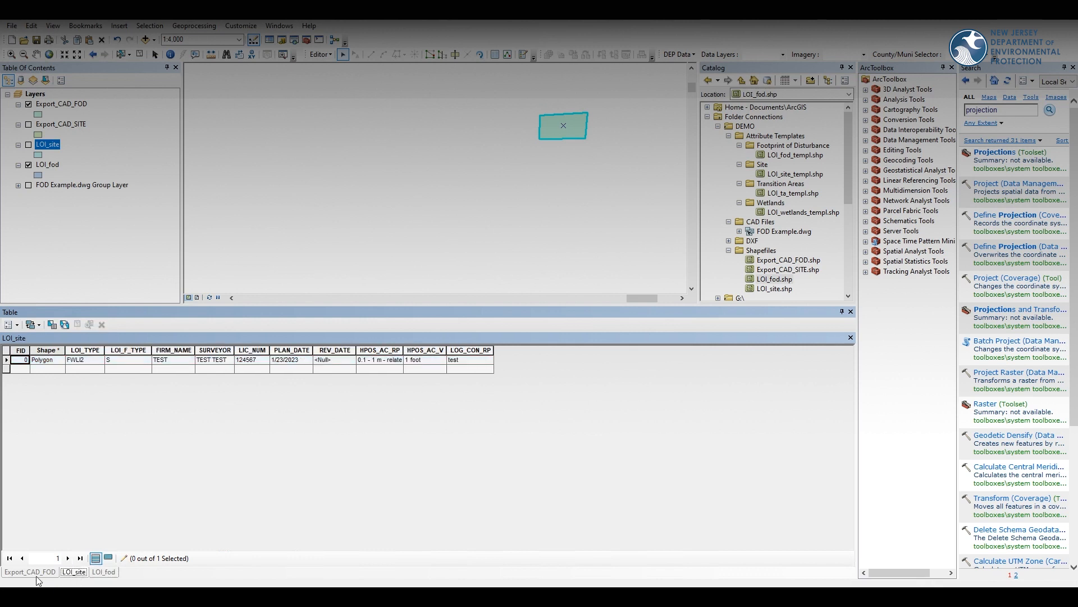
Compare the fields across the attribute tables and enter F as the LOI_F_TYPE of the LOI_fod polygon record.
{"action": "left_click", "coordinate": [37, 573]}
{"action": "left_click", "coordinate": [75, 572]}
{"action": "left_click", "coordinate": [114, 571]}
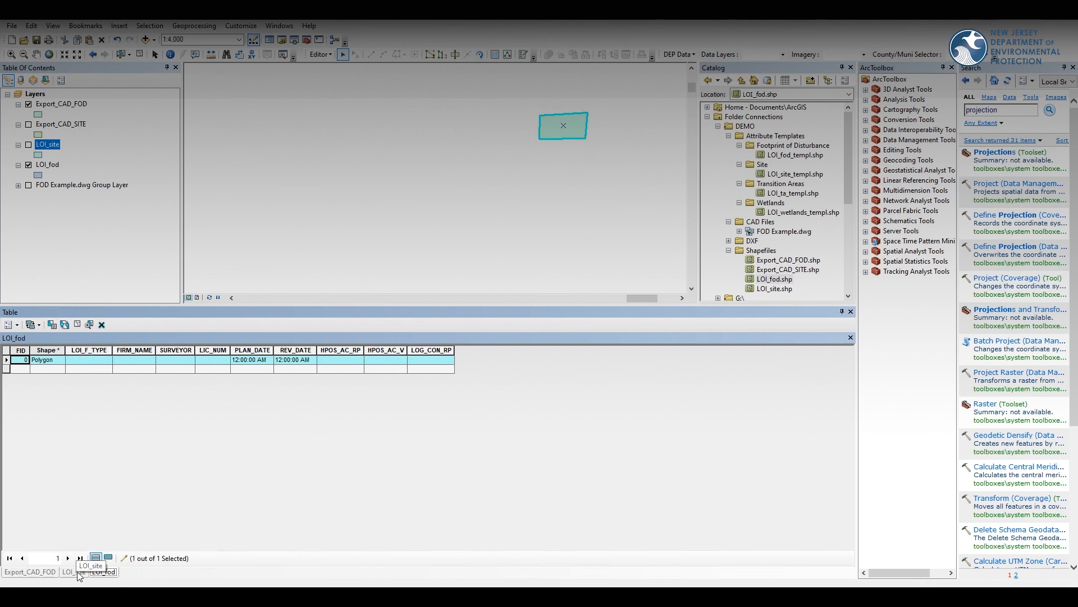
{"action": "left_click", "coordinate": [92, 362]}
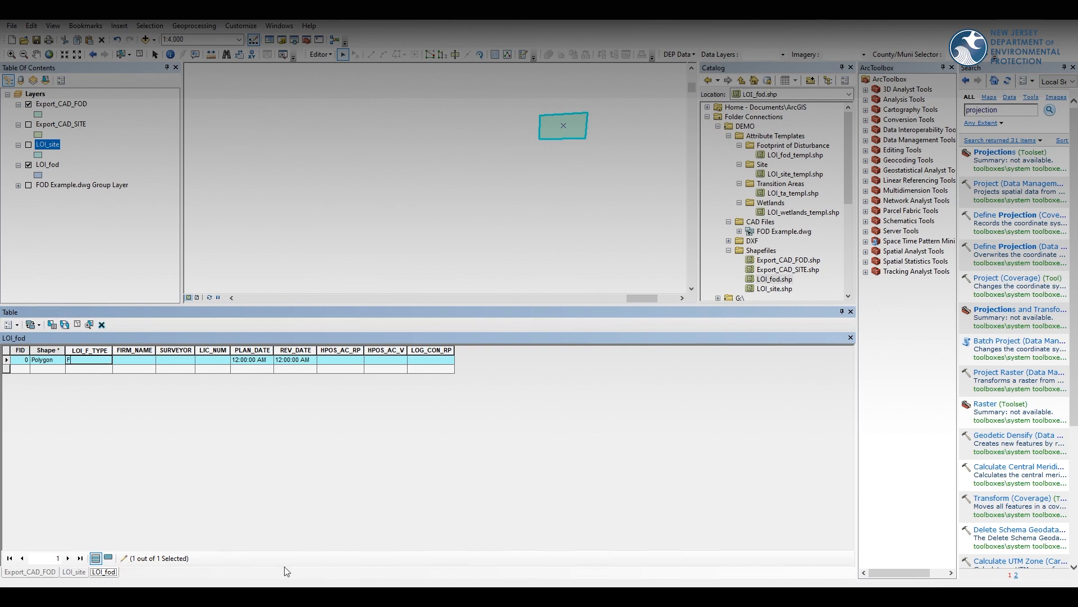
Switch to the e-LOI technical guide PDF and examine the LOI_F_TYPE codes and example attribute tables for footprint of disturbance, wetlands and transition area.
{"action": "left_click", "coordinate": [293, 595]}
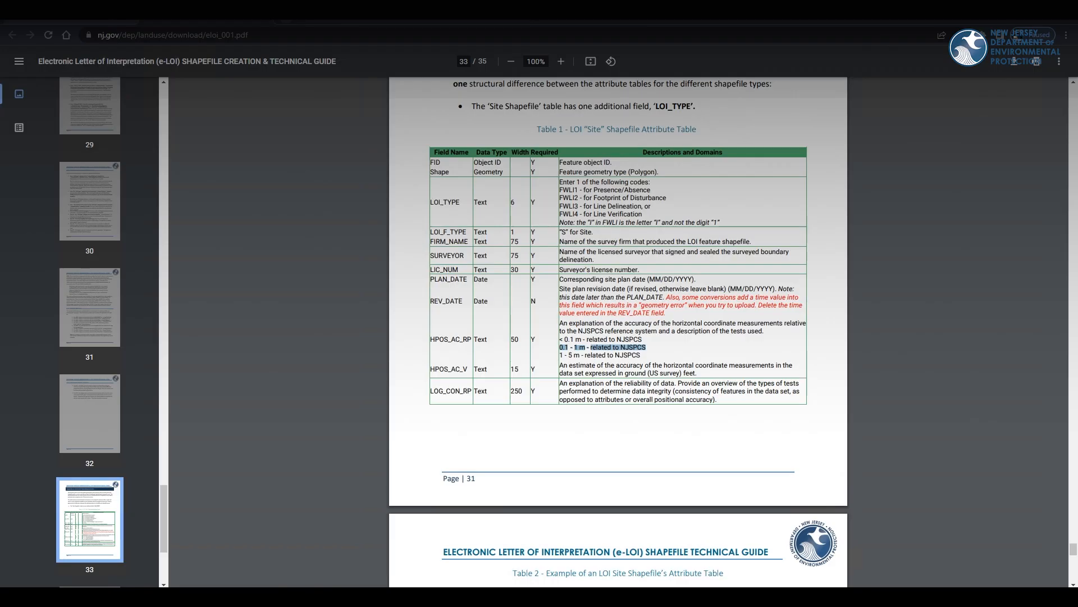
{"action": "scroll", "coordinate": [665, 318], "scroll_direction": "down", "scroll_amount": 15}
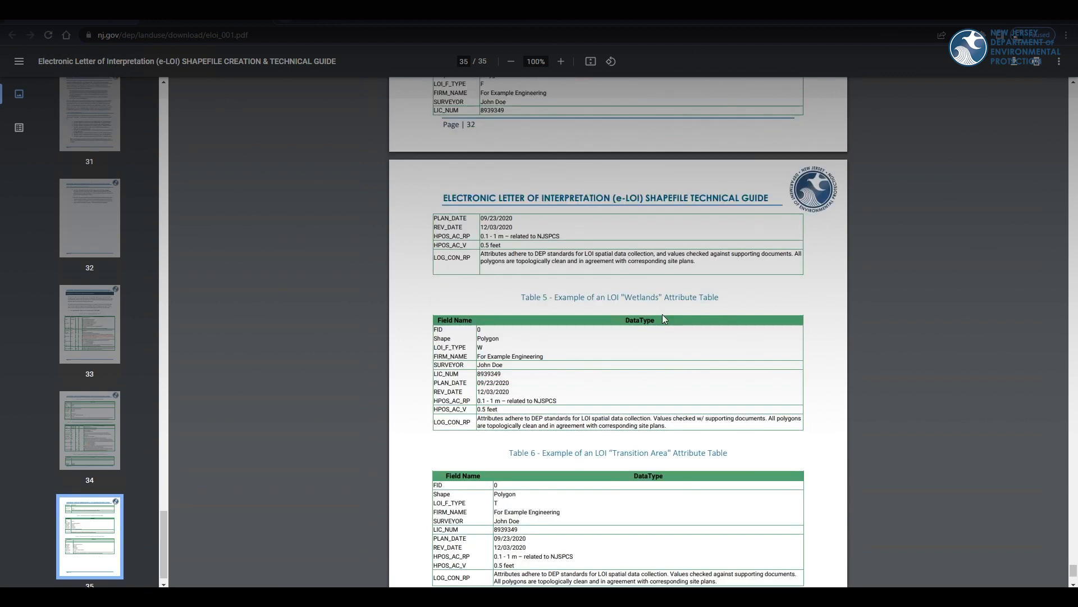
{"action": "scroll", "coordinate": [665, 318], "scroll_direction": "down", "scroll_amount": 2}
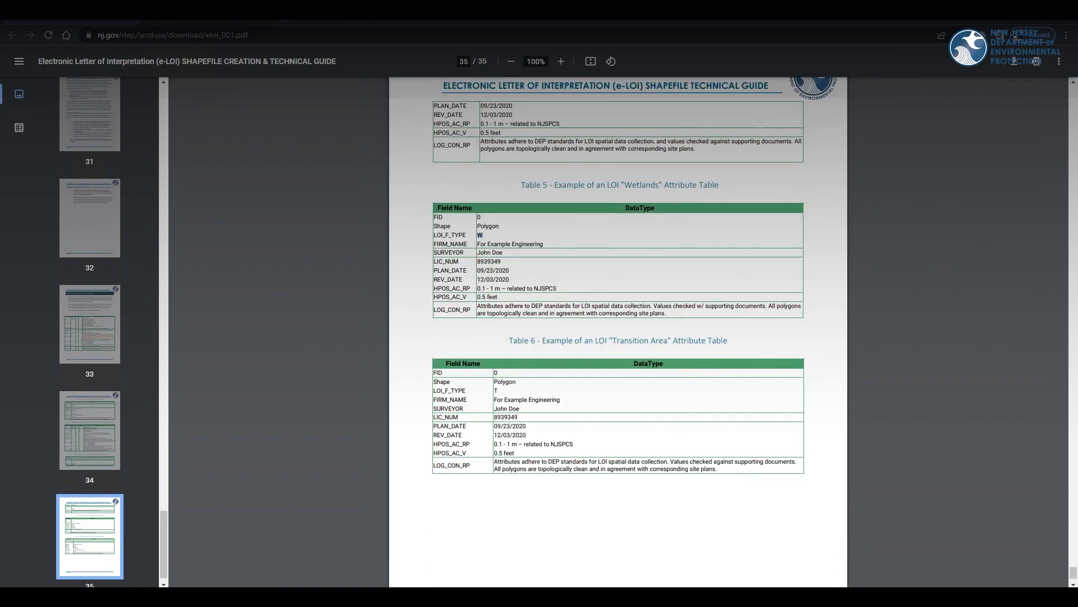
{"action": "scroll", "coordinate": [617, 331], "scroll_direction": "down", "scroll_amount": 1}
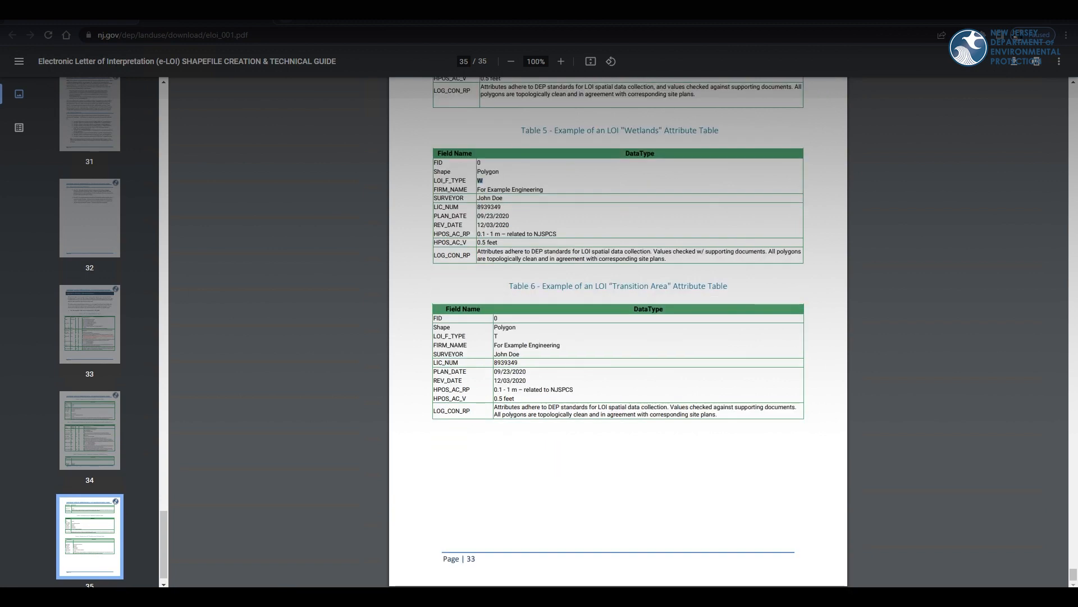
{"action": "right_click", "coordinate": [504, 356]}
{"action": "left_click", "coordinate": [565, 247]}
{"action": "scroll", "coordinate": [549, 283], "scroll_direction": "up", "scroll_amount": 5}
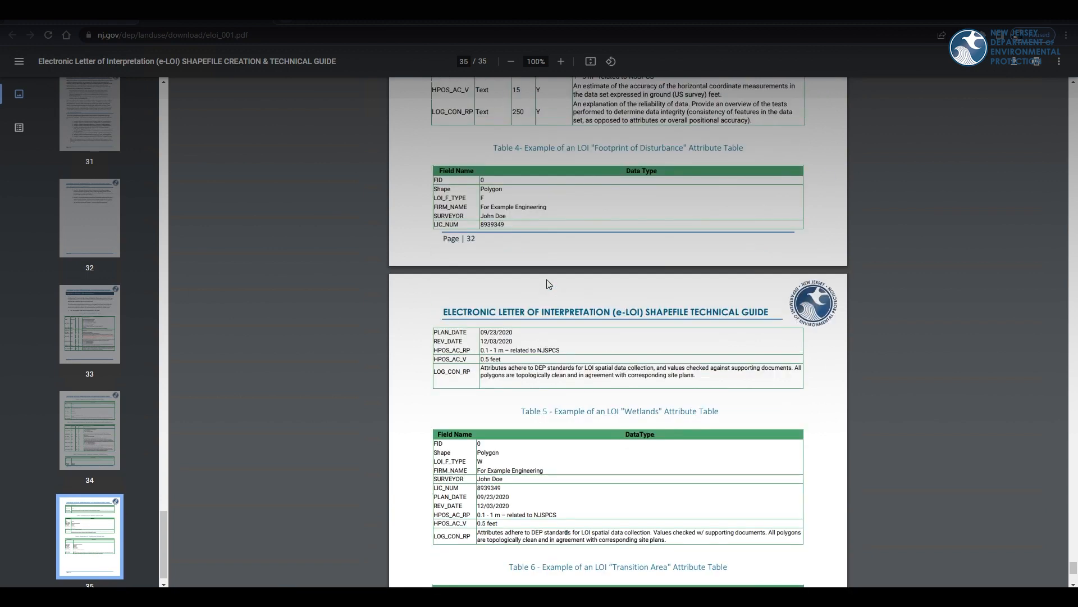
{"action": "scroll", "coordinate": [549, 283], "scroll_direction": "up", "scroll_amount": 3}
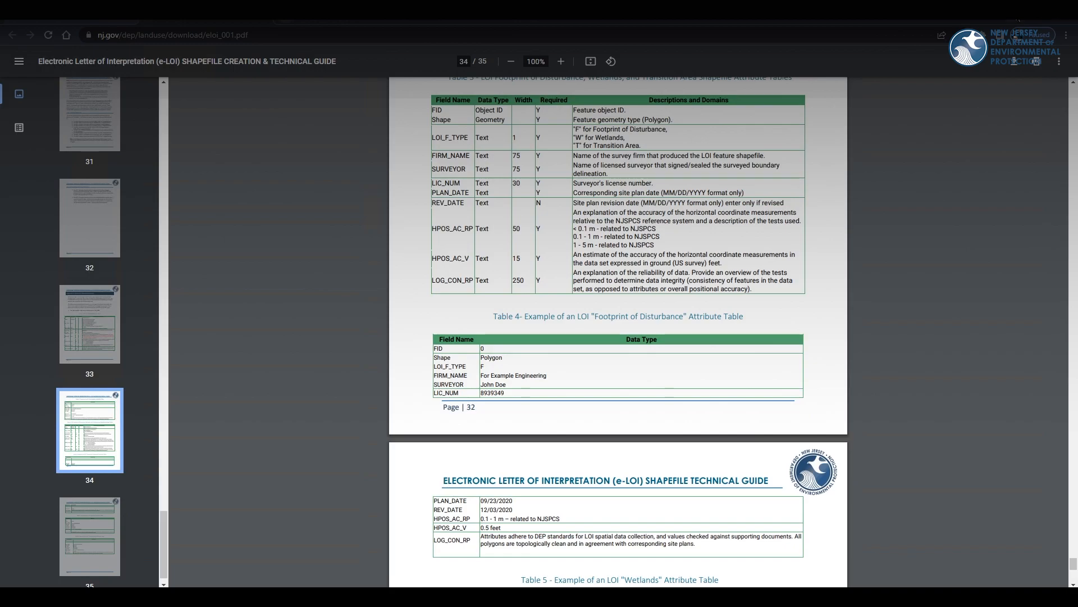
{"action": "left_click", "coordinate": [1015, 10]}
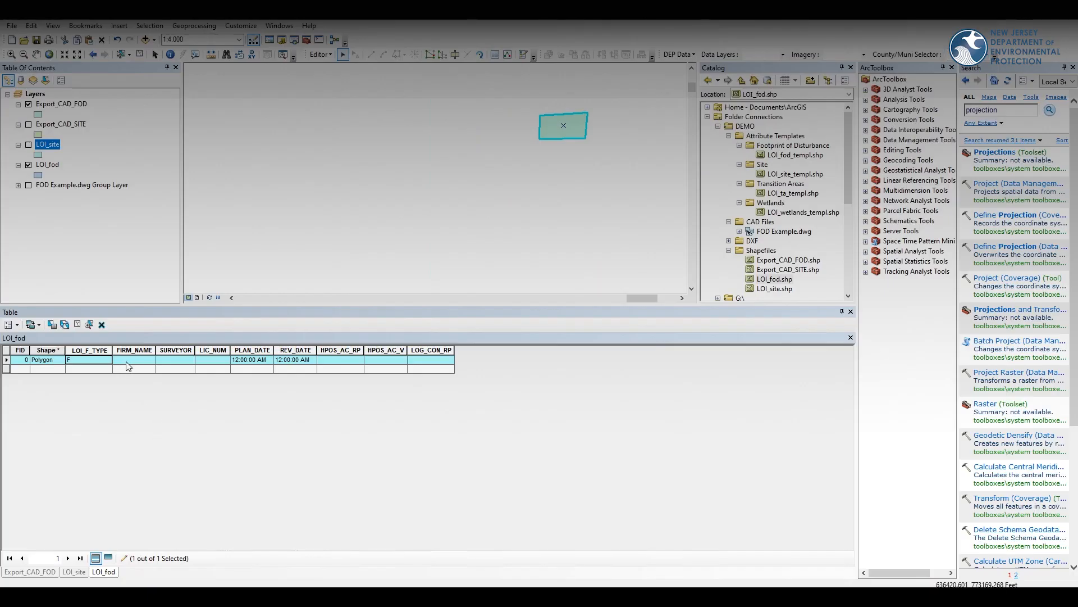
Copy the FIRM_NAME value TEST from the LOI_site record into the FIRM_NAME field of the LOI_fod record.
{"action": "left_click", "coordinate": [71, 570]}
{"action": "left_click", "coordinate": [174, 360]}
{"action": "key", "text": "ctrl+c"}
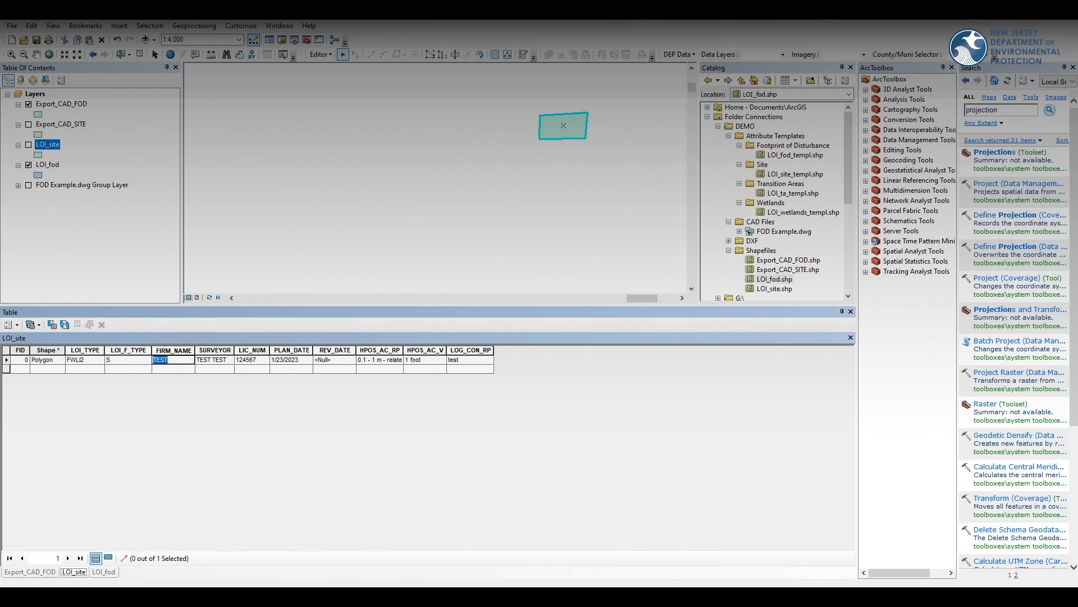
{"action": "left_click", "coordinate": [106, 572]}
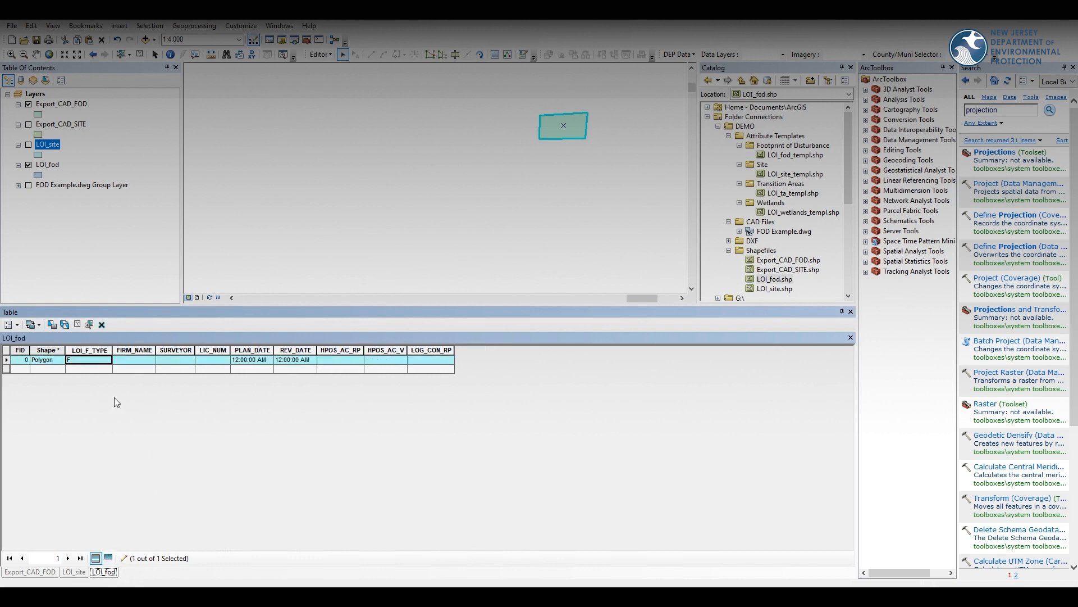
{"action": "left_click", "coordinate": [129, 360]}
{"action": "key", "text": "ctrl+v"}
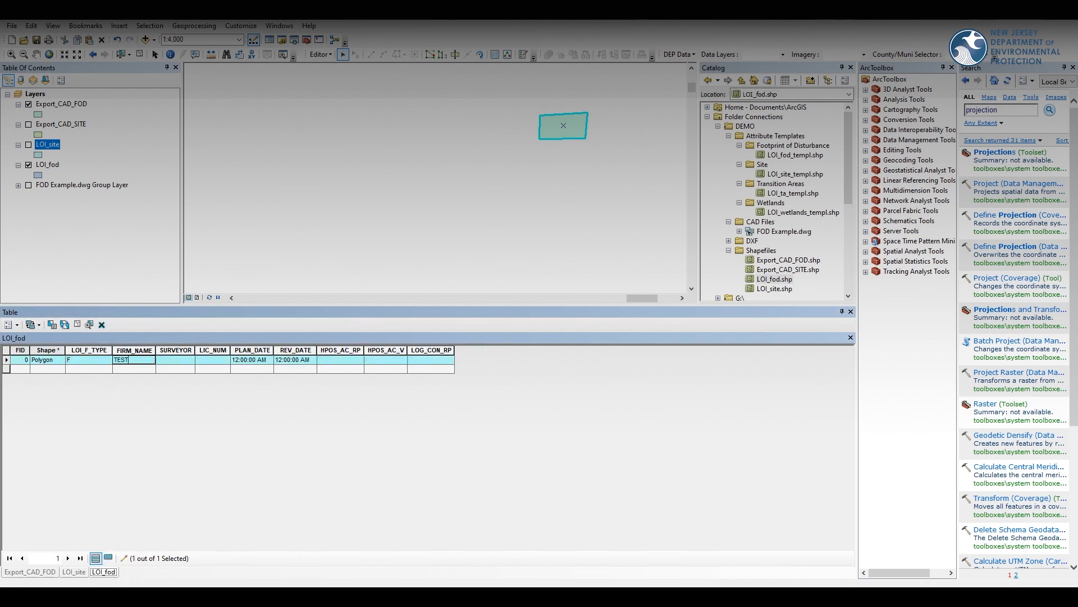
Fill the LOI_fod record's SURVEYOR field with TEST TEST and enter the surveyor's license number in LIC_NUM.
{"action": "left_click", "coordinate": [170, 360]}
{"action": "key", "text": "ctrl+v"}
{"action": "key", "text": "ctrl+v"}
{"action": "left_click", "coordinate": [222, 363]}
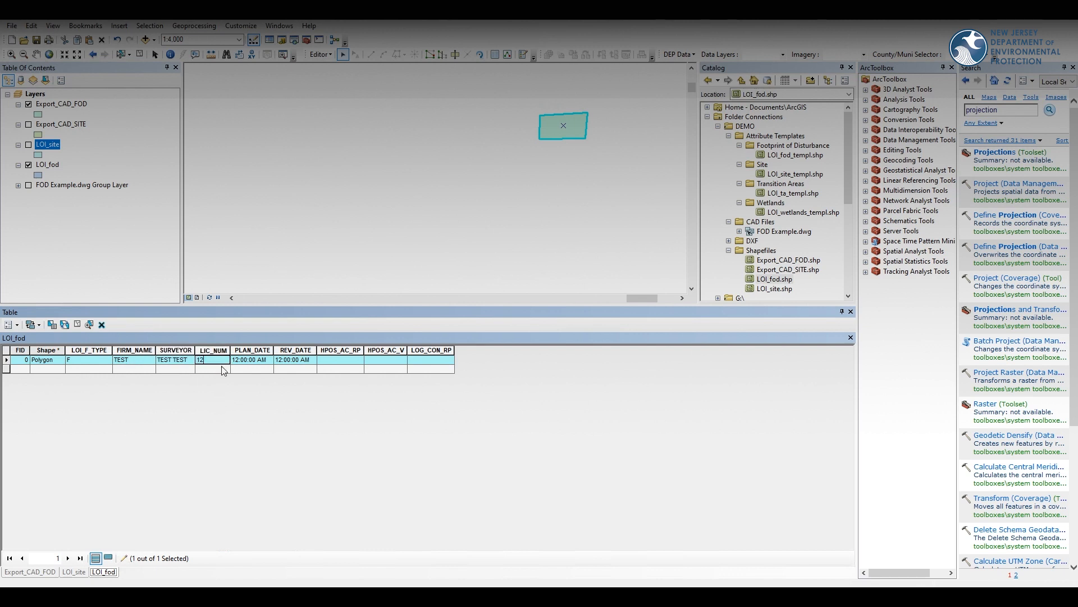
{"action": "type", "text": "123456"}
Set the LOI_fod record's PLAN_DATE to 01/23/2023 and clear its REV_DATE field.
{"action": "left_click", "coordinate": [248, 360]}
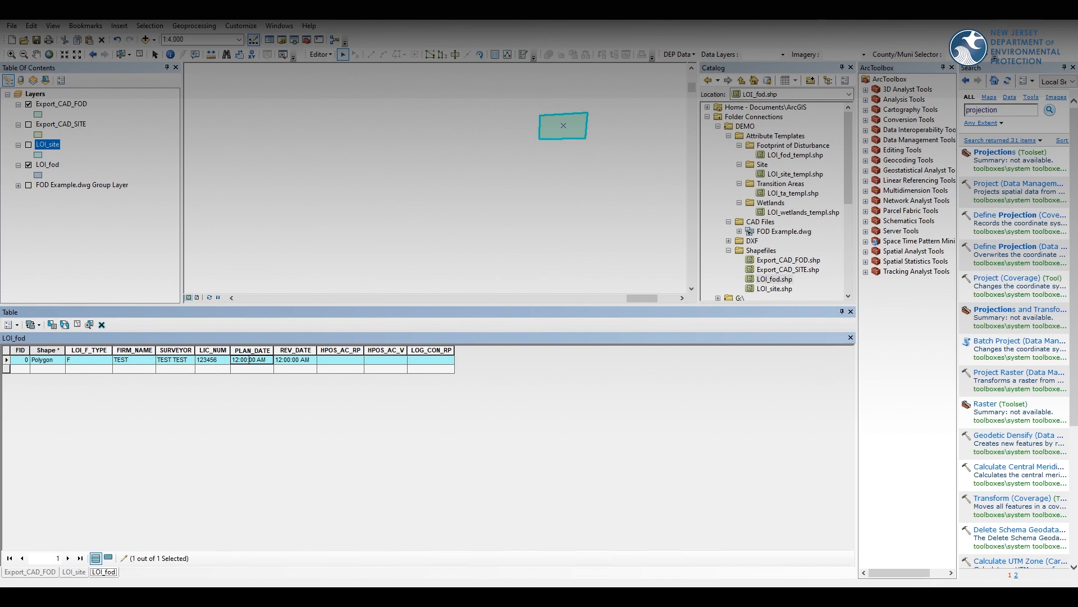
{"action": "key", "text": "ctrl+a"}
{"action": "type", "text": "01/"}
{"action": "left_click", "coordinate": [299, 362]}
{"action": "key", "text": "ctrl+a"}
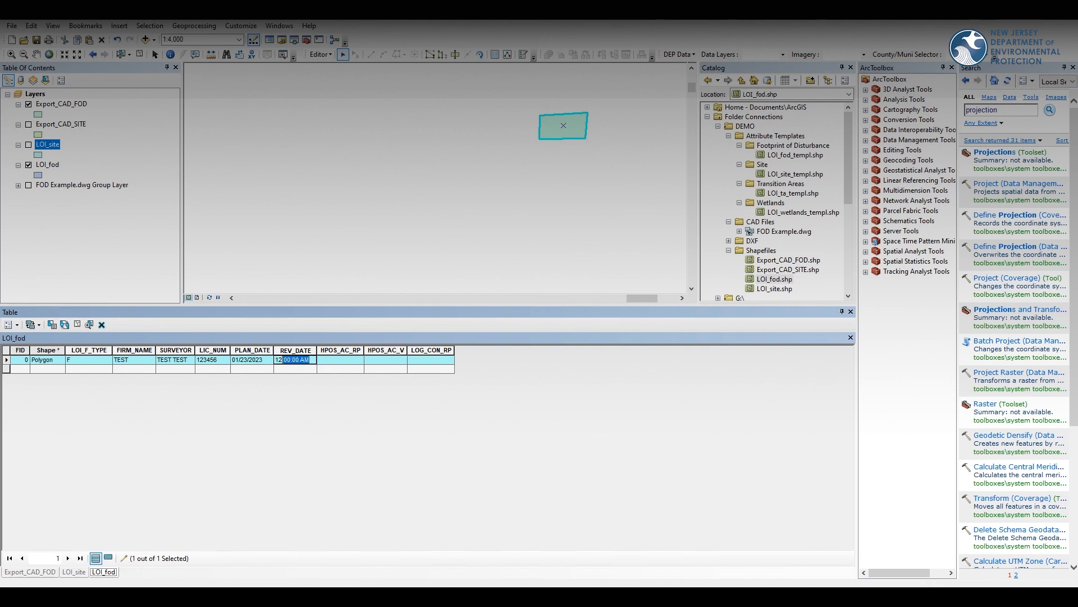
{"action": "key", "text": "BackSpace"}
Copy the HPOS_AC_RP text from the LOI_site record into the HPOS_AC_RP field of the LOI_fod record.
{"action": "left_click", "coordinate": [70, 571]}
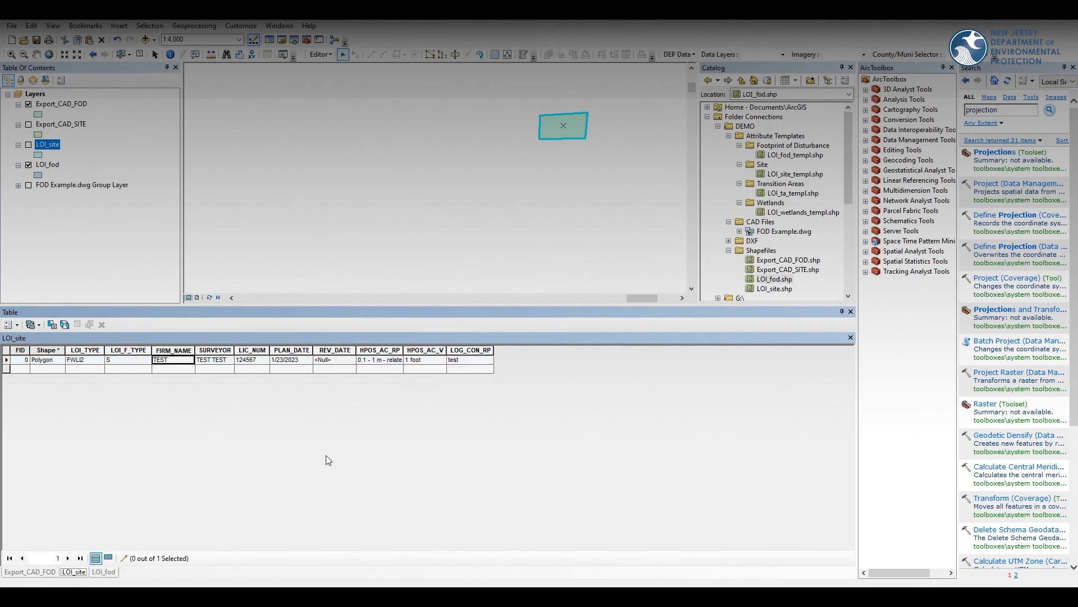
{"action": "left_click", "coordinate": [388, 360]}
{"action": "double_click", "coordinate": [381, 360]}
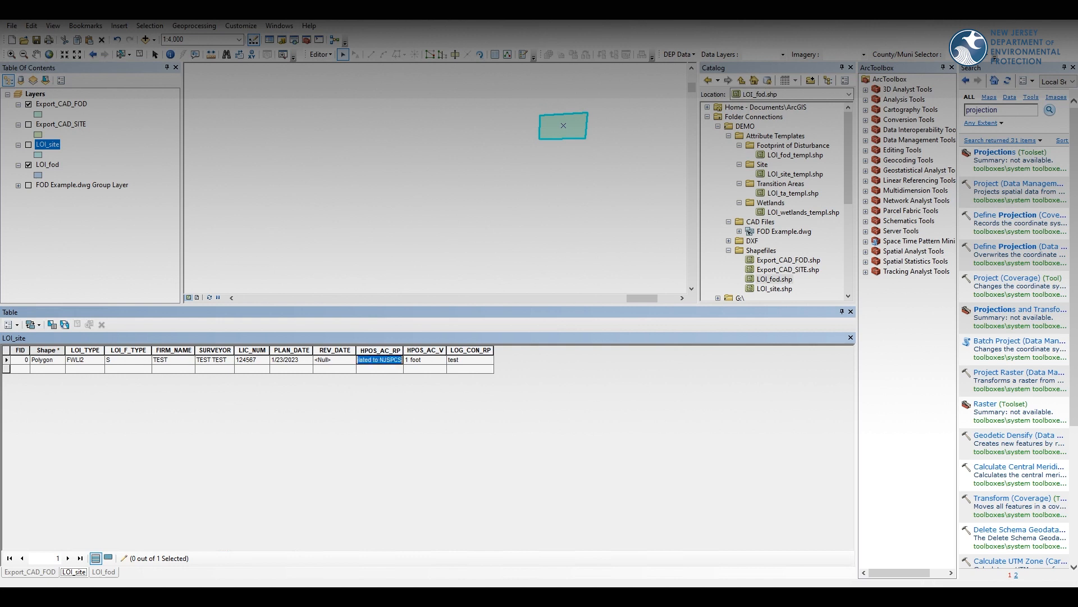
{"action": "left_click", "coordinate": [105, 571]}
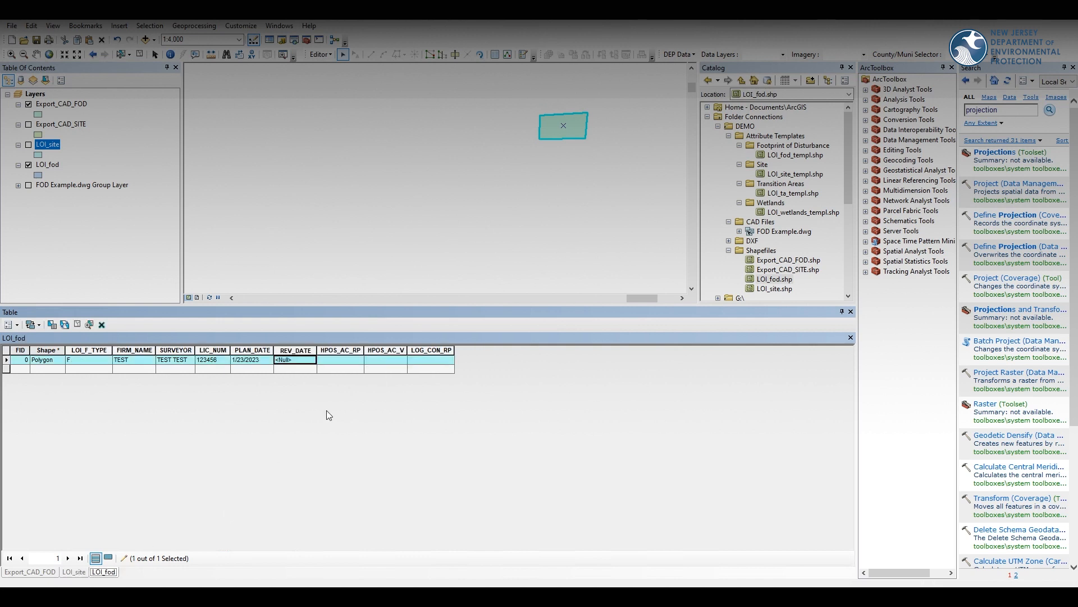
{"action": "double_click", "coordinate": [343, 368]}
{"action": "double_click", "coordinate": [346, 360]}
{"action": "key", "text": "ctrl+v"}
Enter Test as HPOS_AC_V and test as LOG_CON_RP for the filled LOI_fod record.
{"action": "left_click", "coordinate": [386, 361]}
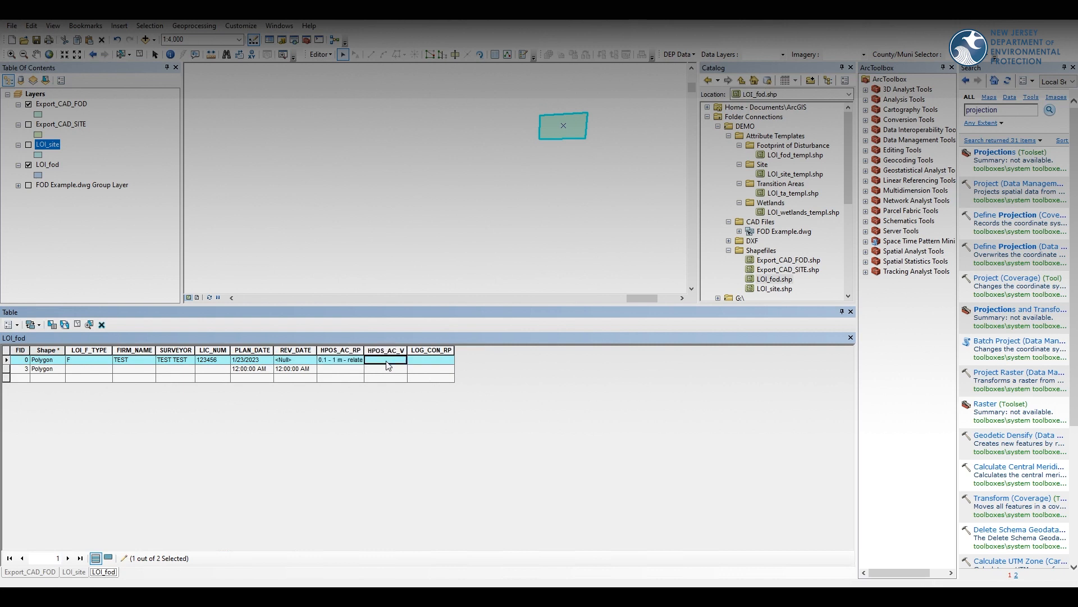
{"action": "type", "text": "Test"}
{"action": "left_click", "coordinate": [450, 360]}
{"action": "type", "text": "test"}
Delete the extra blank polygon record, FID 3, from the LOI_fod attribute table.
{"action": "left_click", "coordinate": [6, 368]}
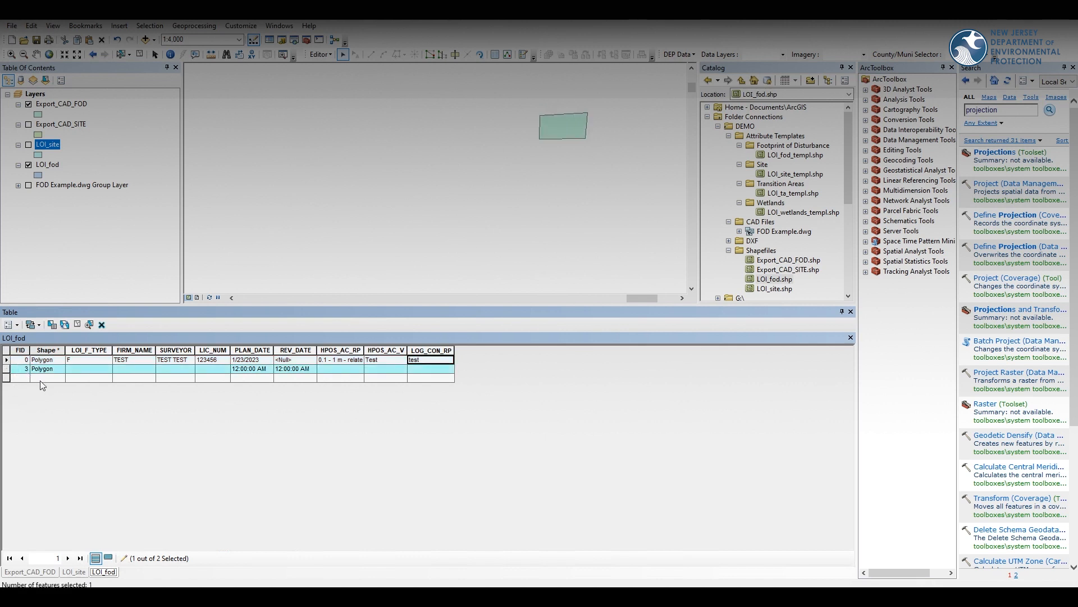
{"action": "left_click", "coordinate": [6, 360]}
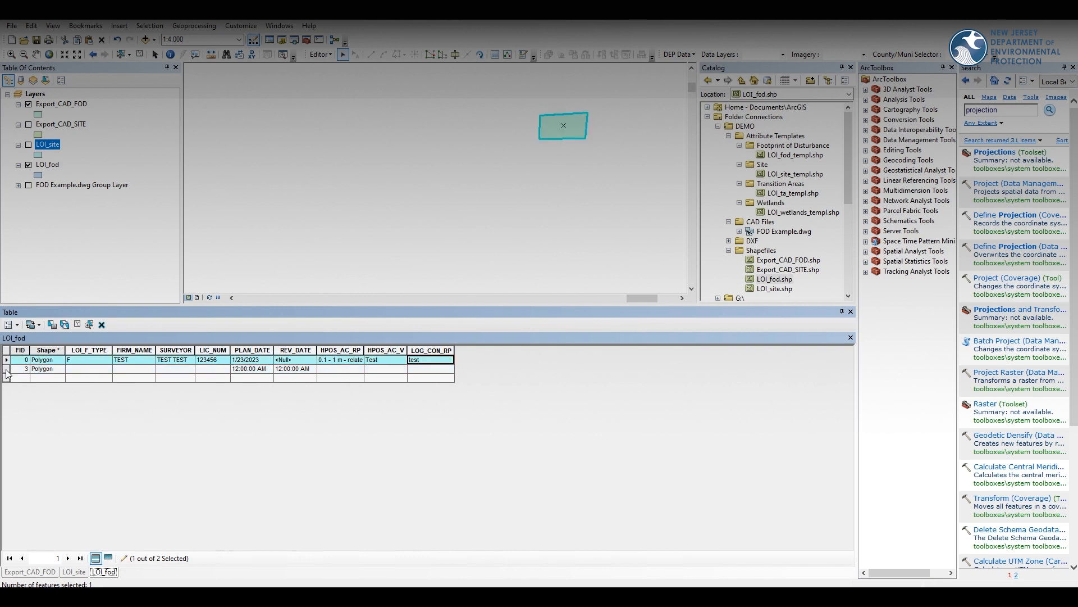
{"action": "left_click", "coordinate": [6, 369]}
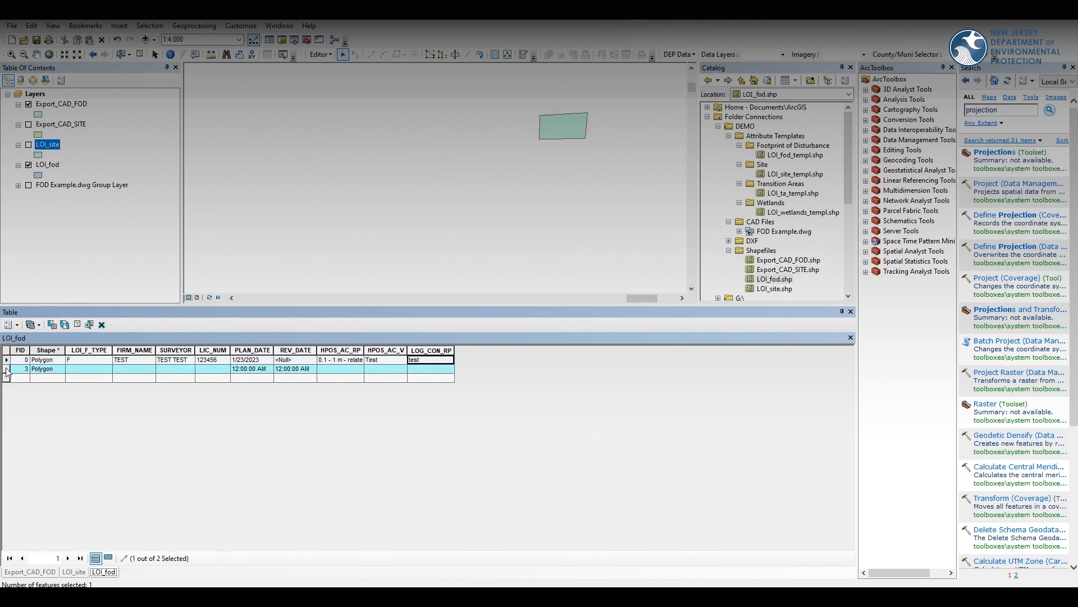
{"action": "left_click", "coordinate": [103, 325]}
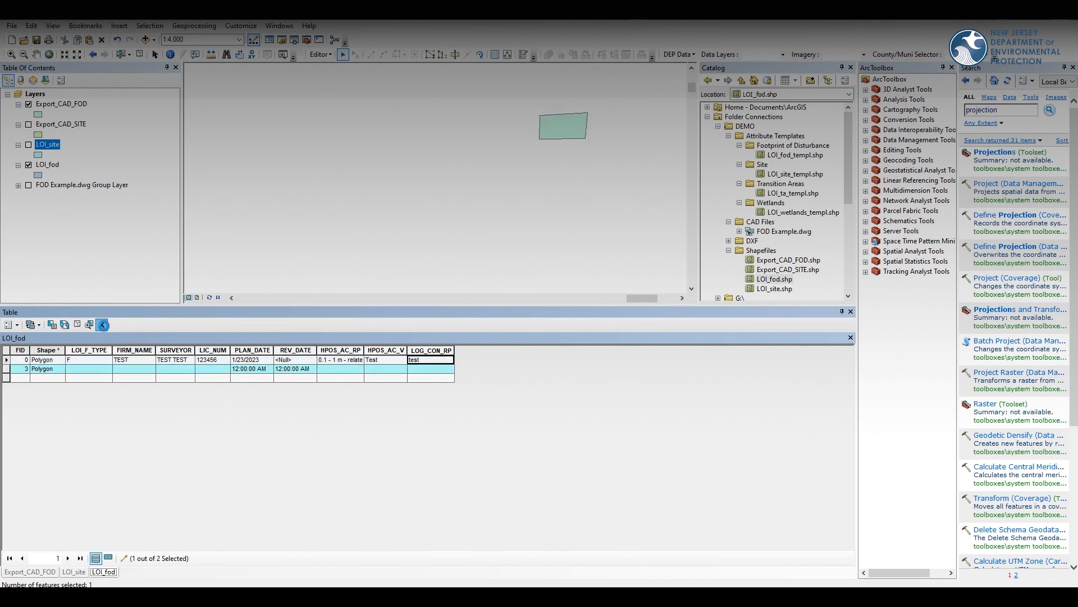
Save the edits and stop the editing session.
{"action": "left_click", "coordinate": [319, 54]}
{"action": "left_click", "coordinate": [318, 90]}
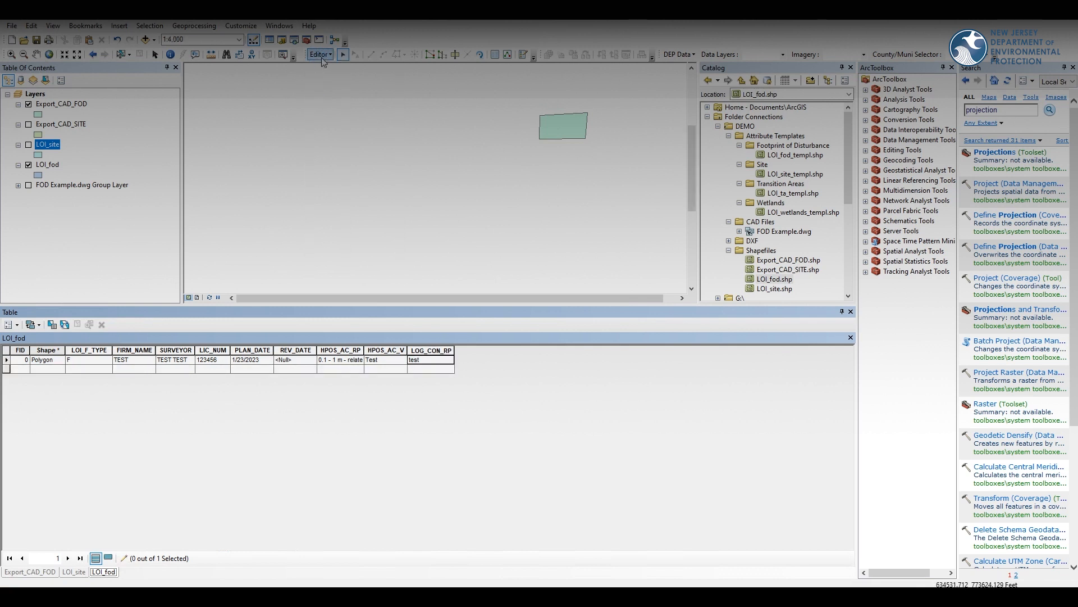
{"action": "left_click", "coordinate": [322, 55]}
{"action": "left_click", "coordinate": [326, 79]}
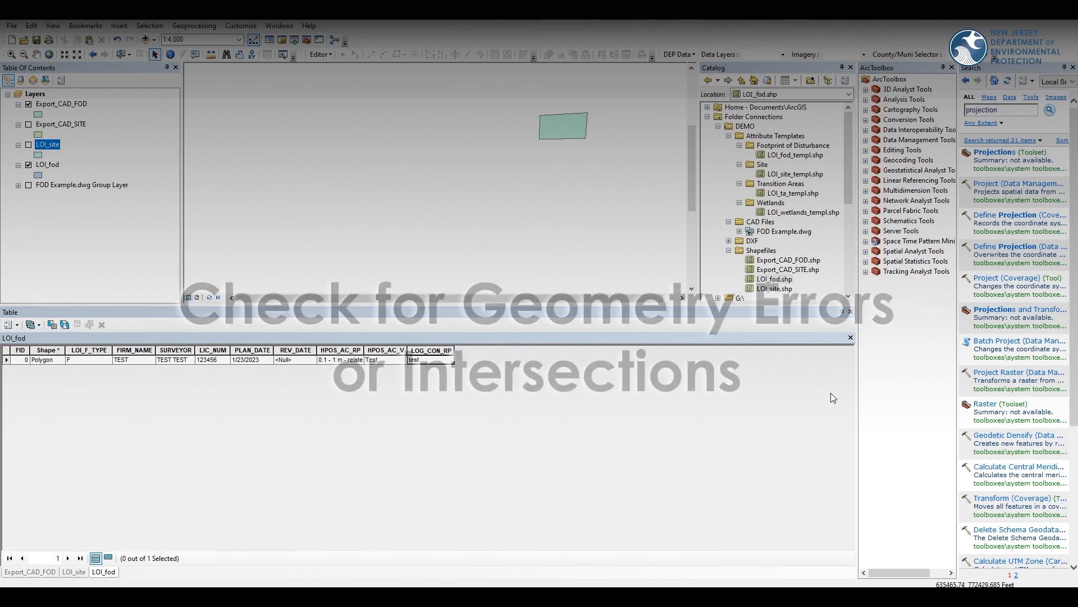
Turn on the LOI_site layer and search the geoprocessing tools for "repair geometry".
{"action": "left_click", "coordinate": [28, 145]}
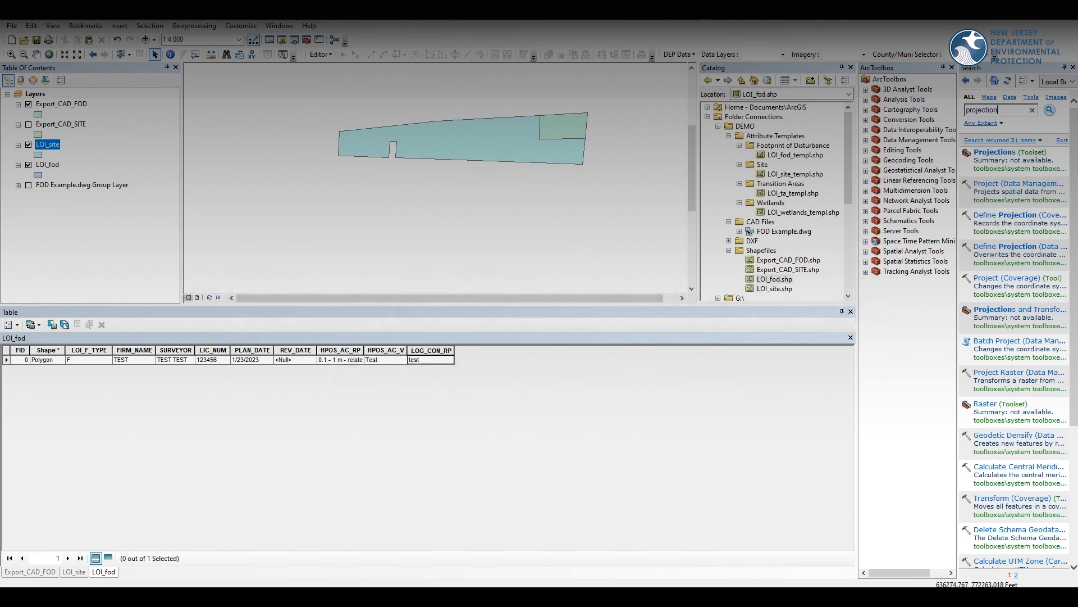
{"action": "left_click_drag", "start_coordinate": [999, 110], "coordinate": [950, 108]}
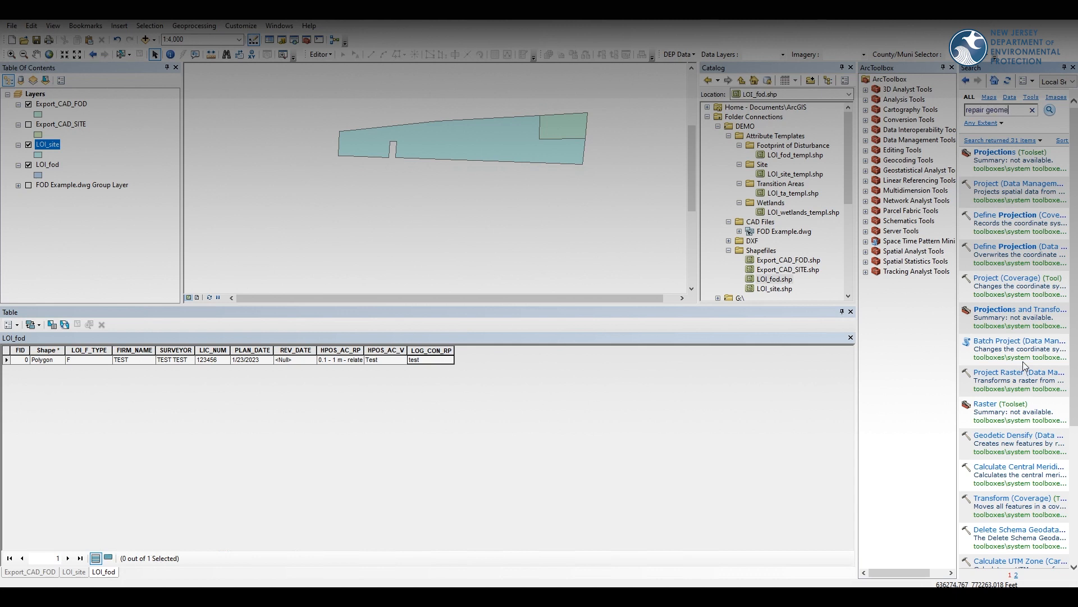
{"action": "key", "text": "Return"}
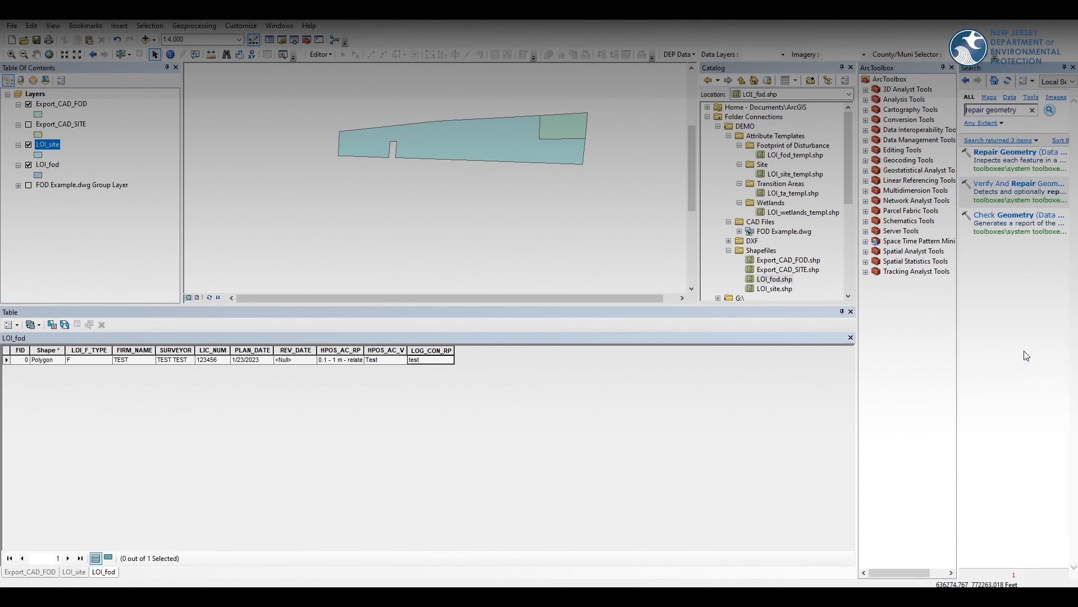
Open Repair Geometry with LOI_site as input features, repeat it for LOI_fod, and close the tool each time without running it.
{"action": "left_click", "coordinate": [1016, 152]}
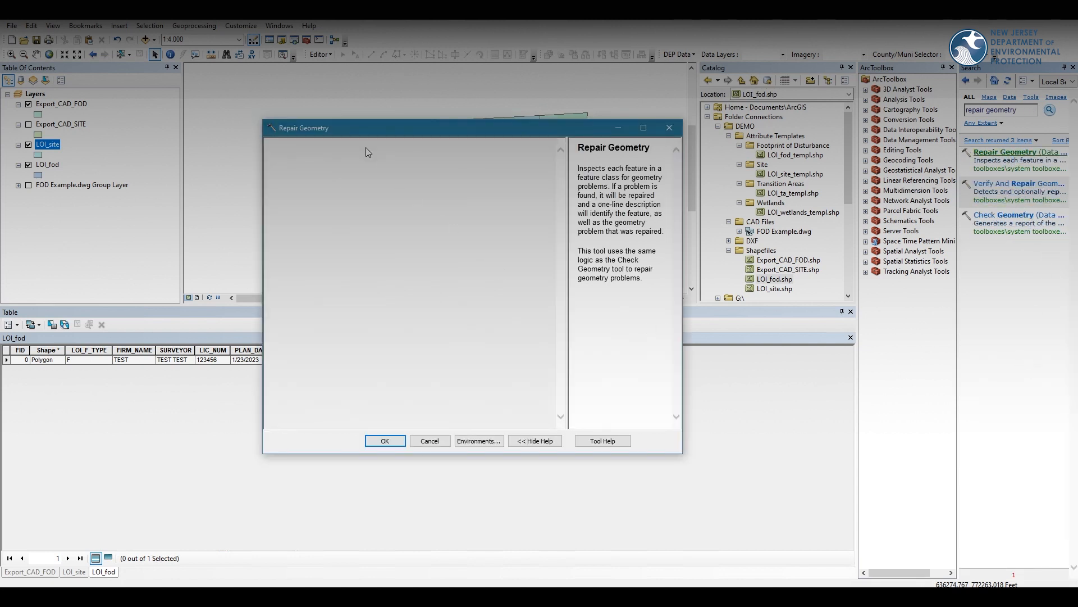
{"action": "left_click_drag", "start_coordinate": [332, 133], "coordinate": [335, 183]}
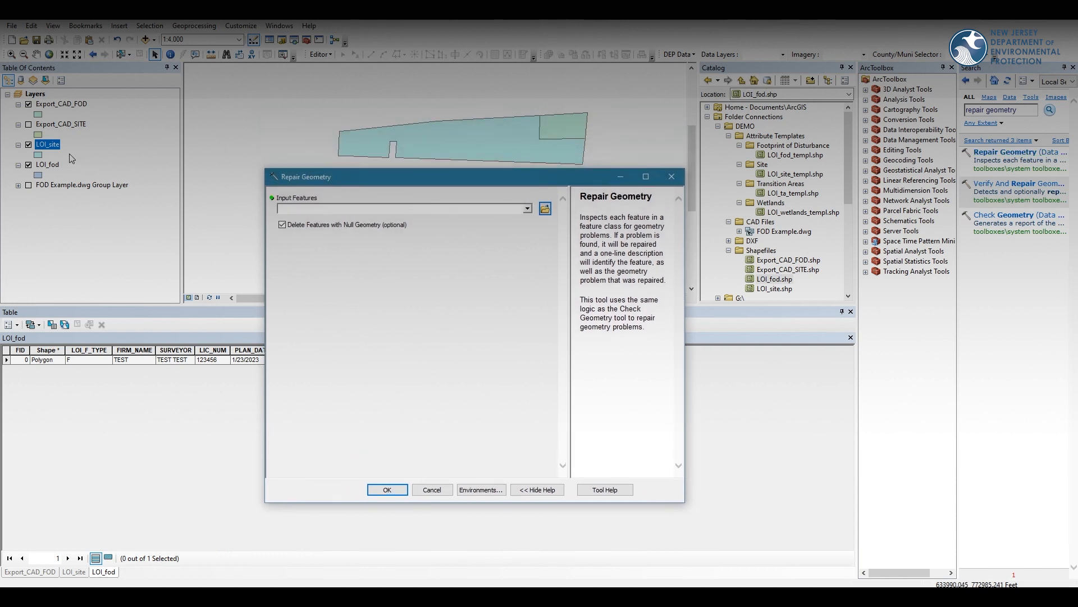
{"action": "left_click_drag", "start_coordinate": [50, 146], "coordinate": [287, 213]}
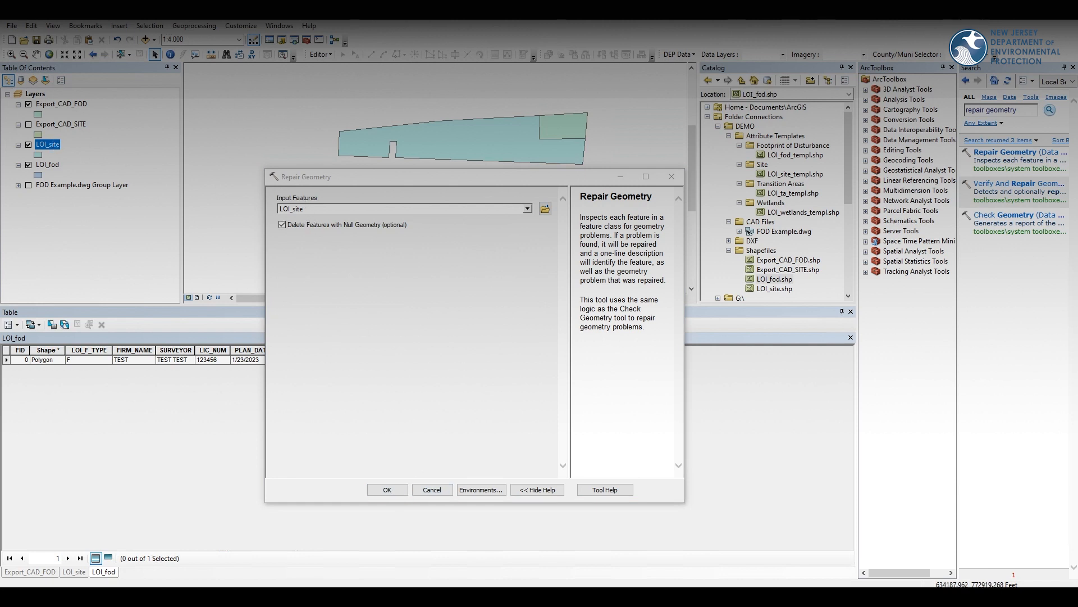
{"action": "left_click", "coordinate": [671, 177]}
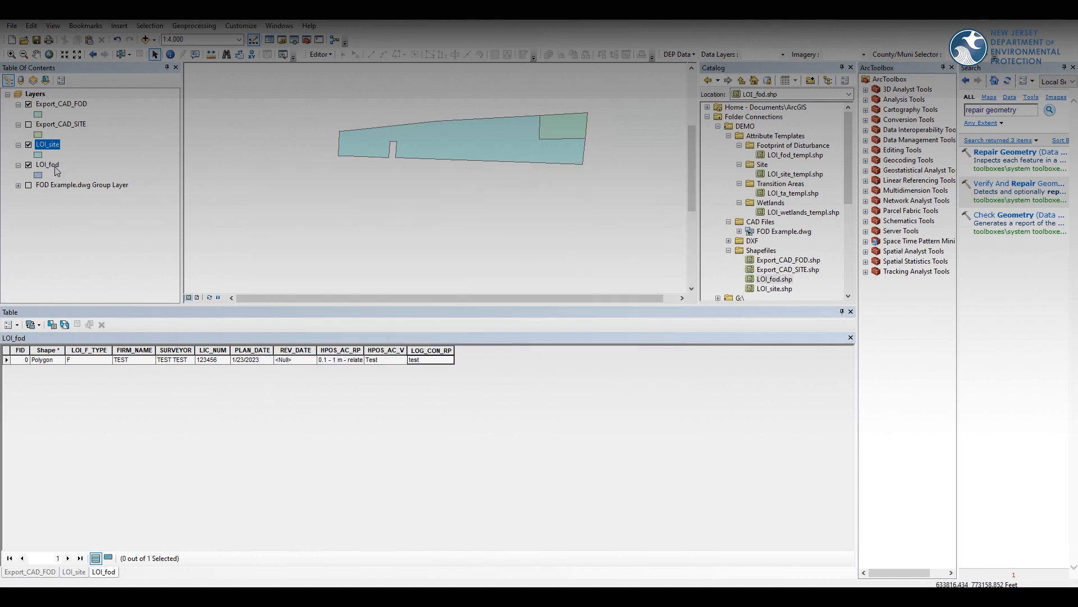
{"action": "left_click", "coordinate": [999, 155]}
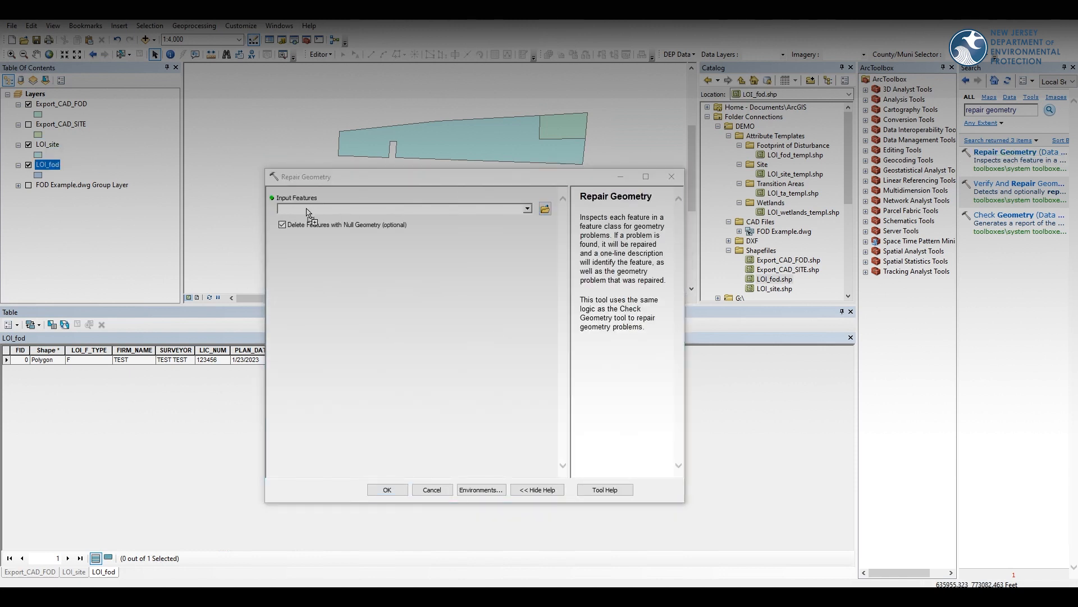
{"action": "left_click", "coordinate": [674, 178]}
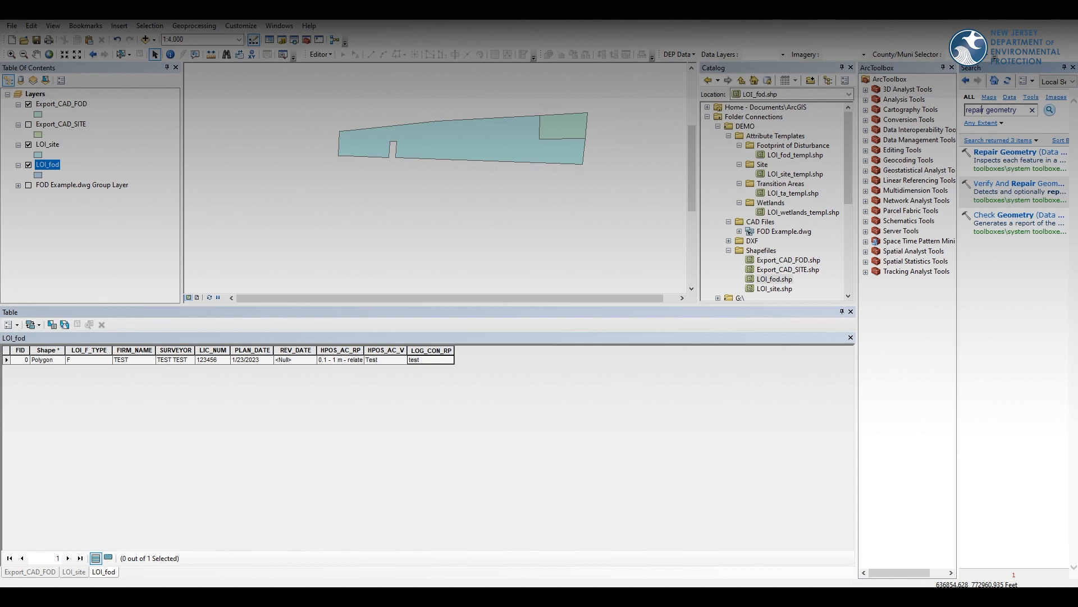
Search the geoprocessing tools for "clip".
{"action": "left_click_drag", "start_coordinate": [1013, 109], "coordinate": [941, 119]}
{"action": "type", "text": "clip"}
{"action": "key", "text": "Return"}
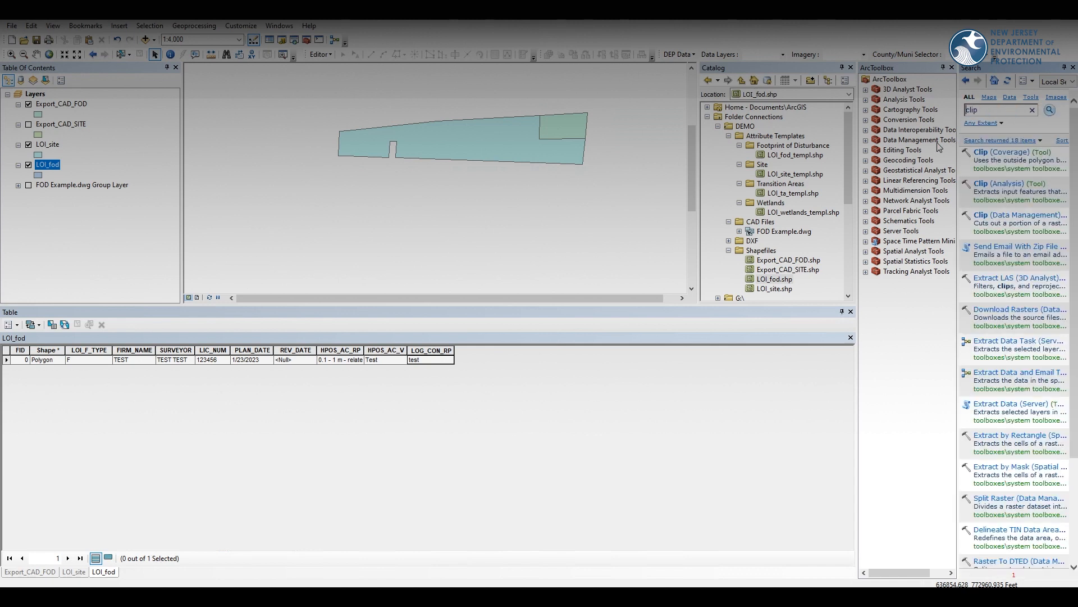
Open the Clip (Analysis) tool with LOI_fod as input features and LOI_site as clip features.
{"action": "left_click", "coordinate": [990, 185]}
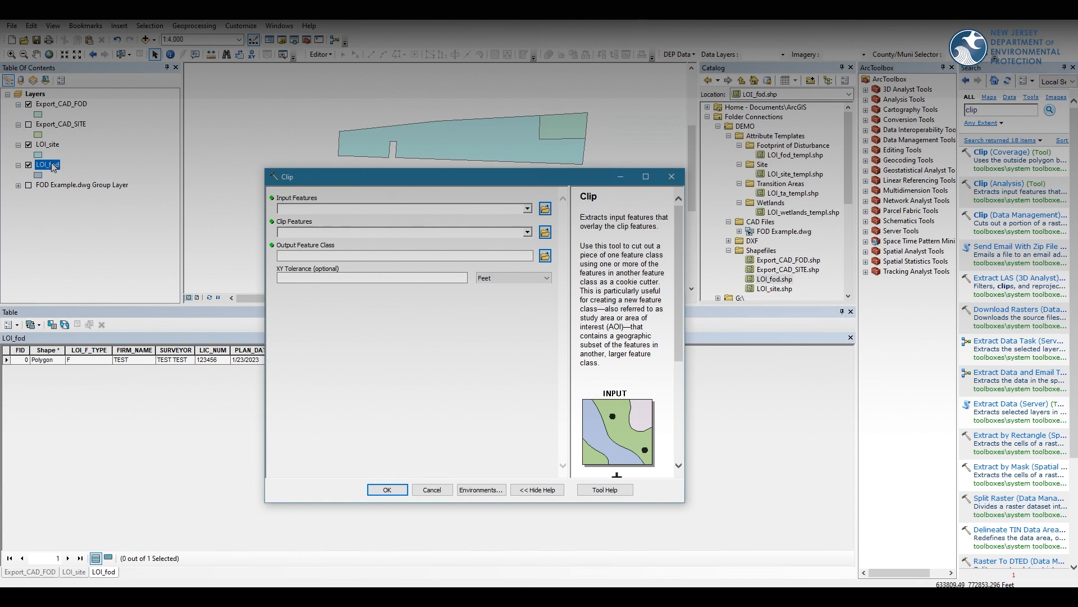
{"action": "left_click_drag", "start_coordinate": [53, 167], "coordinate": [283, 212]}
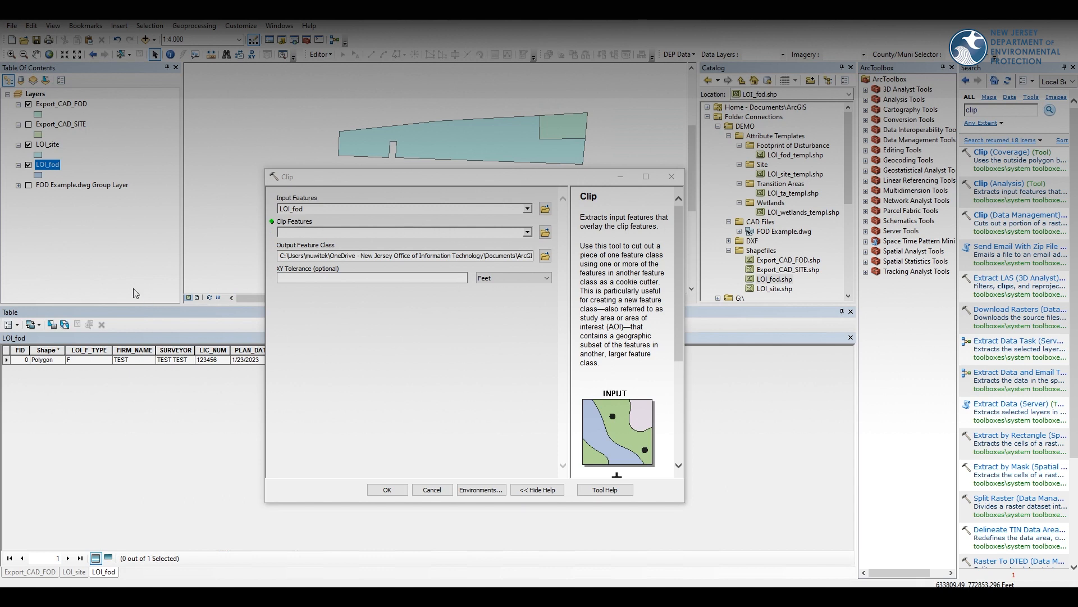
{"action": "left_click_drag", "start_coordinate": [55, 151], "coordinate": [286, 239]}
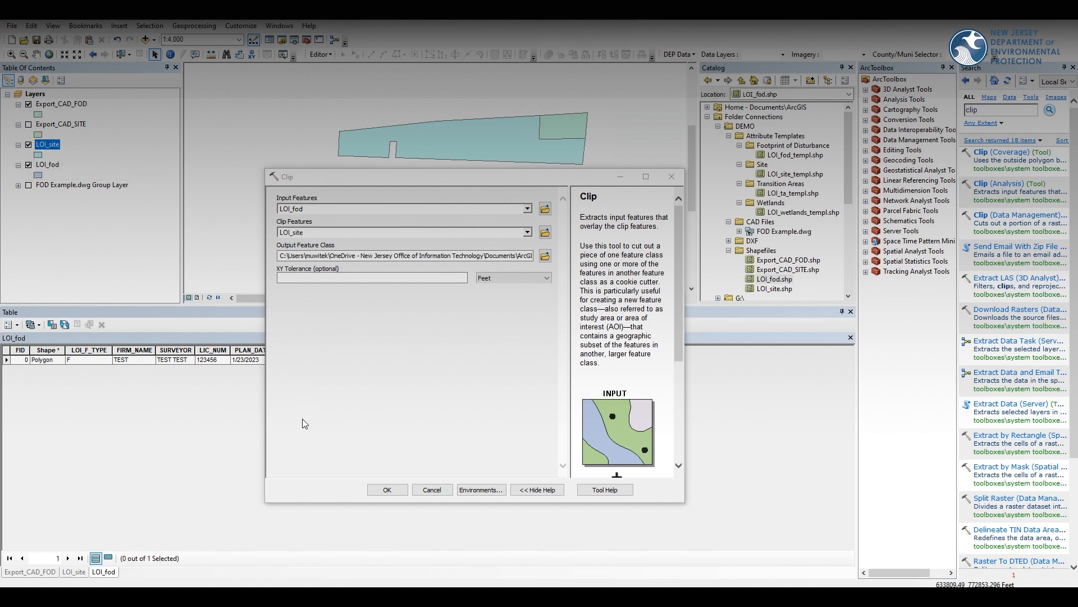
Set the clip output to LOI_fod_Clip.shp in the Shapefiles folder, then close the tool without running it.
{"action": "left_click", "coordinate": [545, 255]}
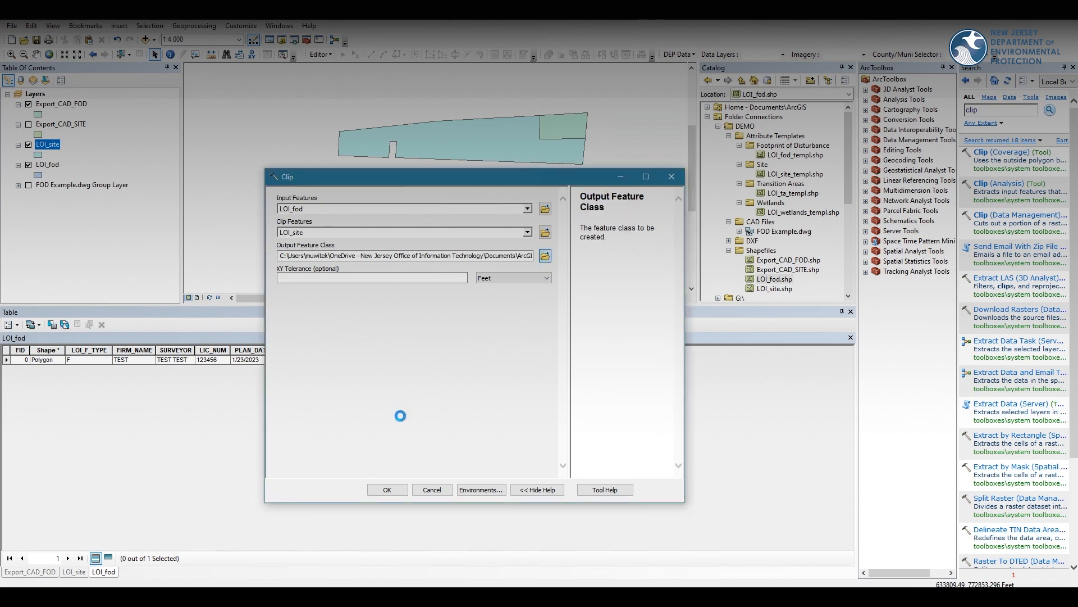
{"action": "left_click", "coordinate": [364, 313]}
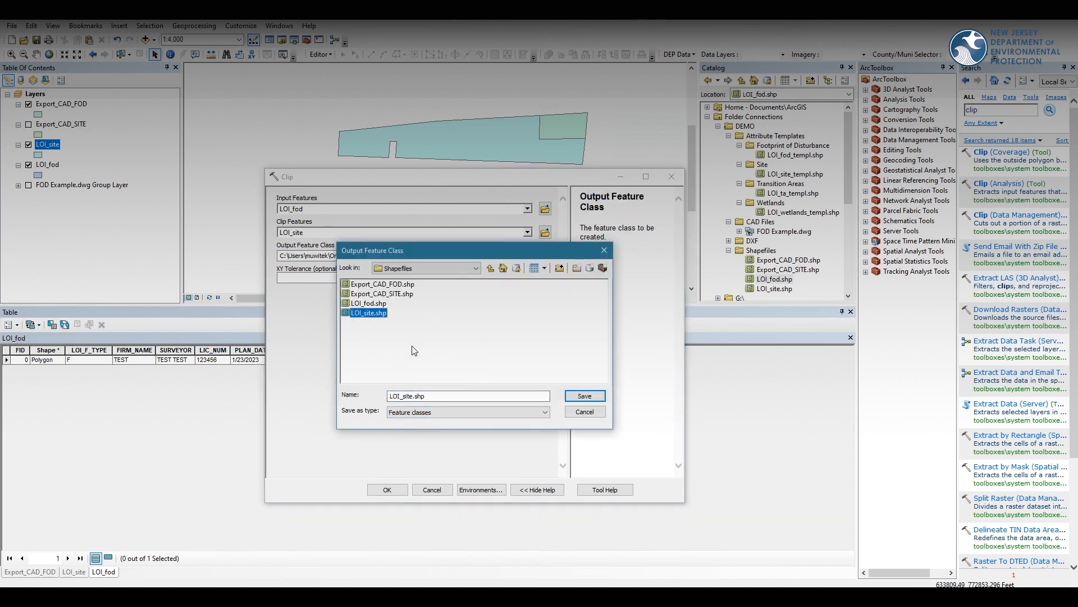
{"action": "left_click", "coordinate": [418, 396]}
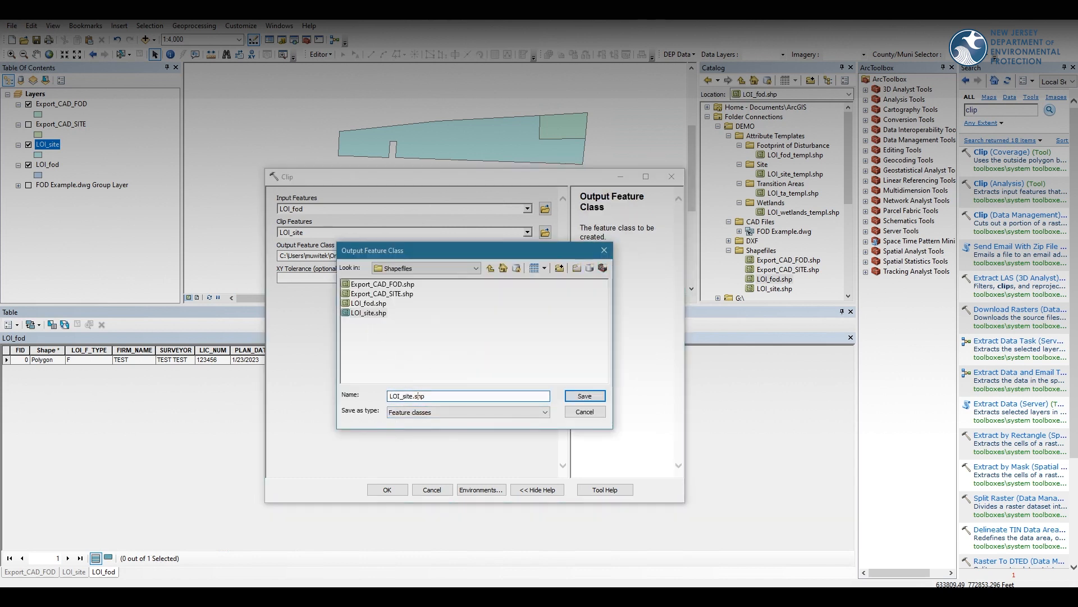
{"action": "left_click", "coordinate": [370, 303]}
{"action": "left_click", "coordinate": [413, 396]}
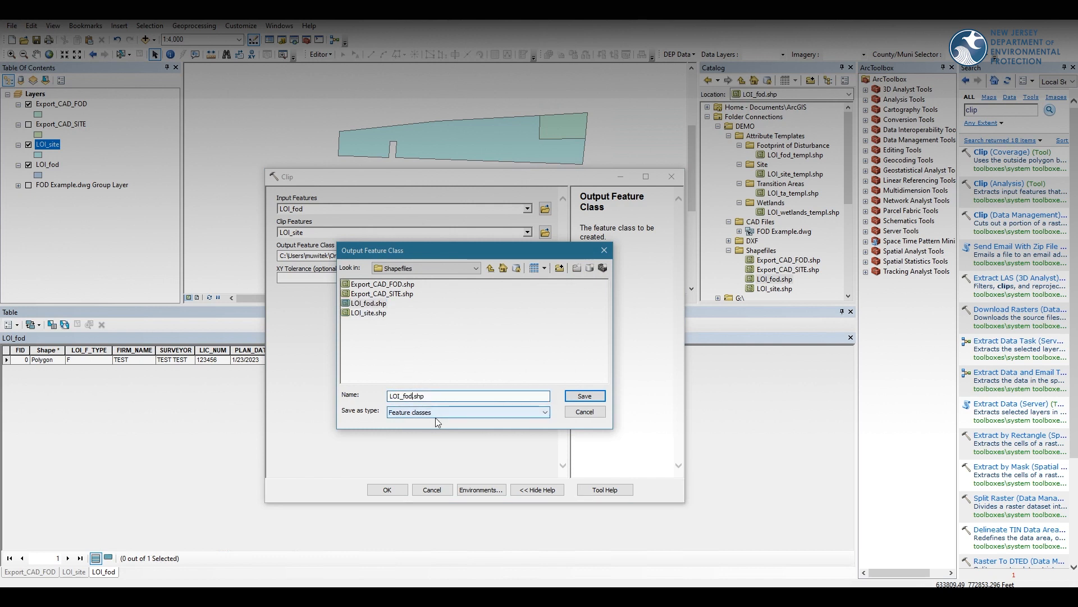
{"action": "type", "text": "_Clip"}
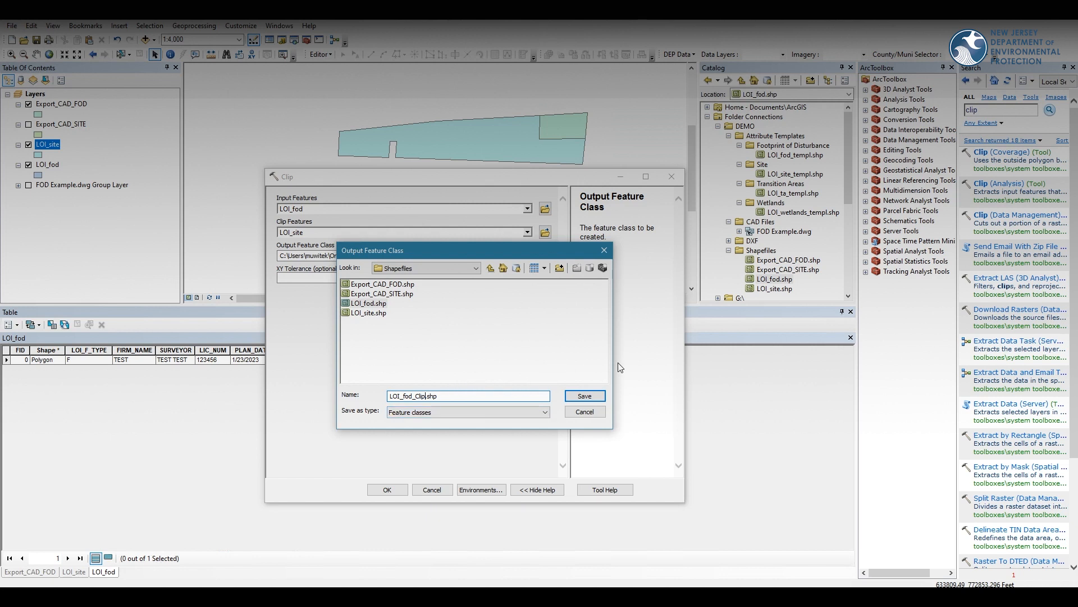
{"action": "left_click", "coordinate": [596, 399]}
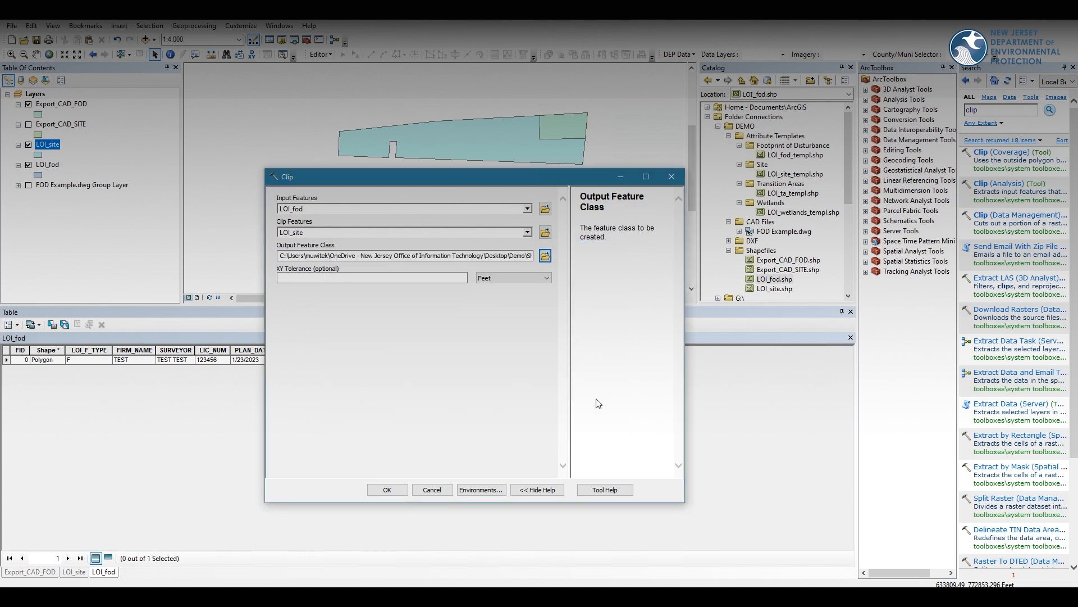
{"action": "left_click", "coordinate": [672, 177]}
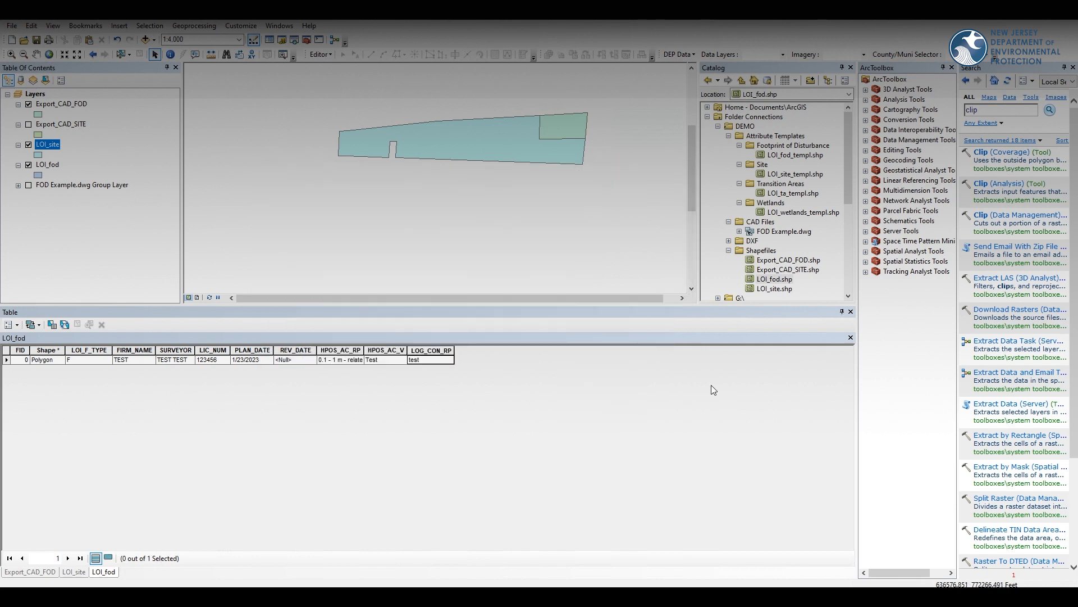
Copy the Shapefiles folder's path from the Catalog and close ArcMap without saving changes to the untitled map.
{"action": "left_click", "coordinate": [762, 251]}
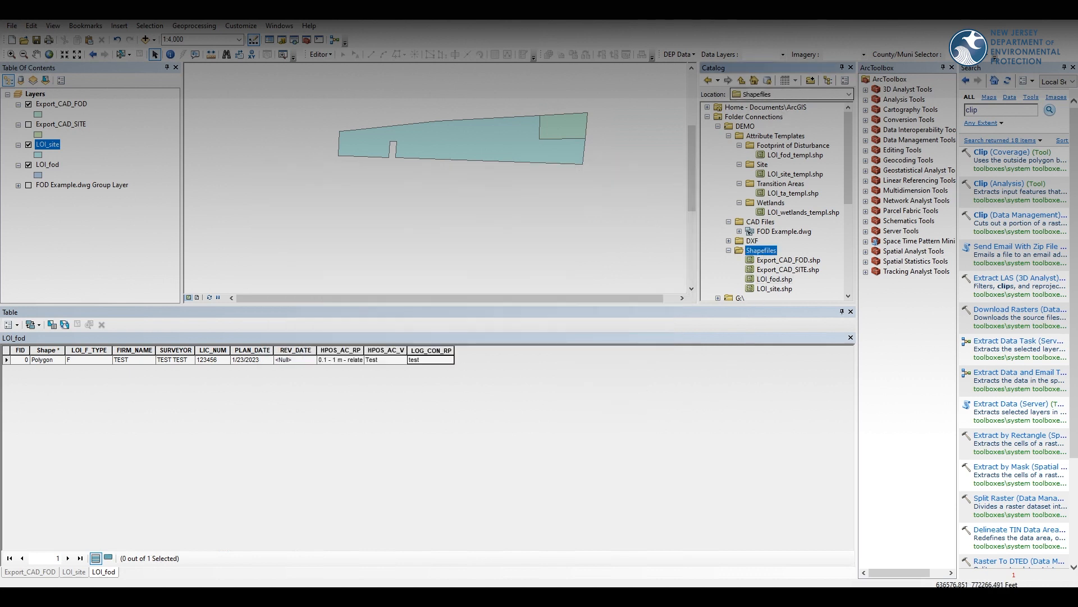
{"action": "left_click", "coordinate": [550, 258]}
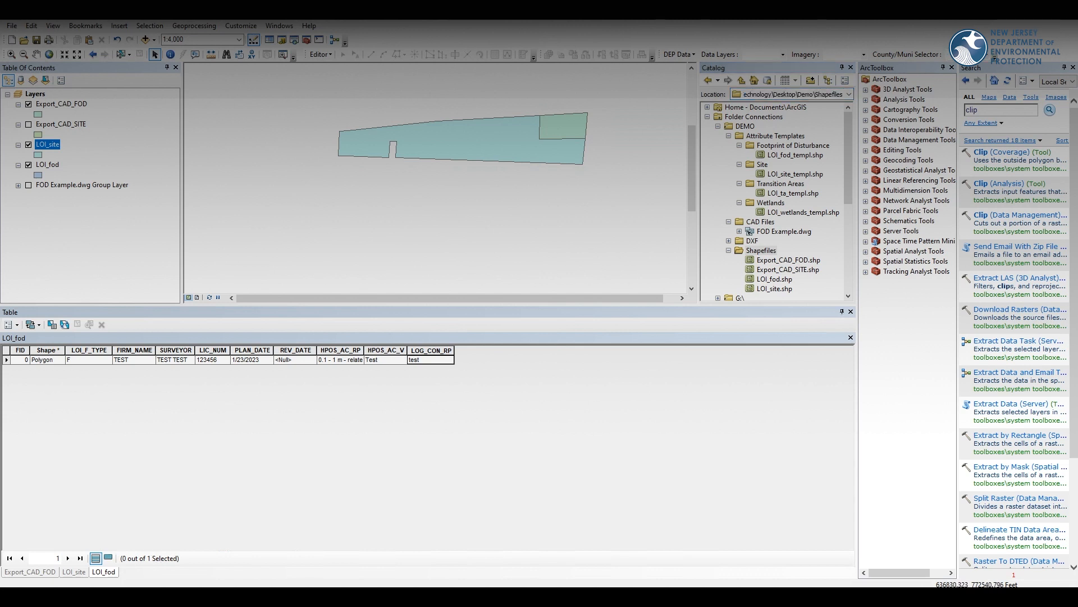
{"action": "left_click", "coordinate": [1066, 10]}
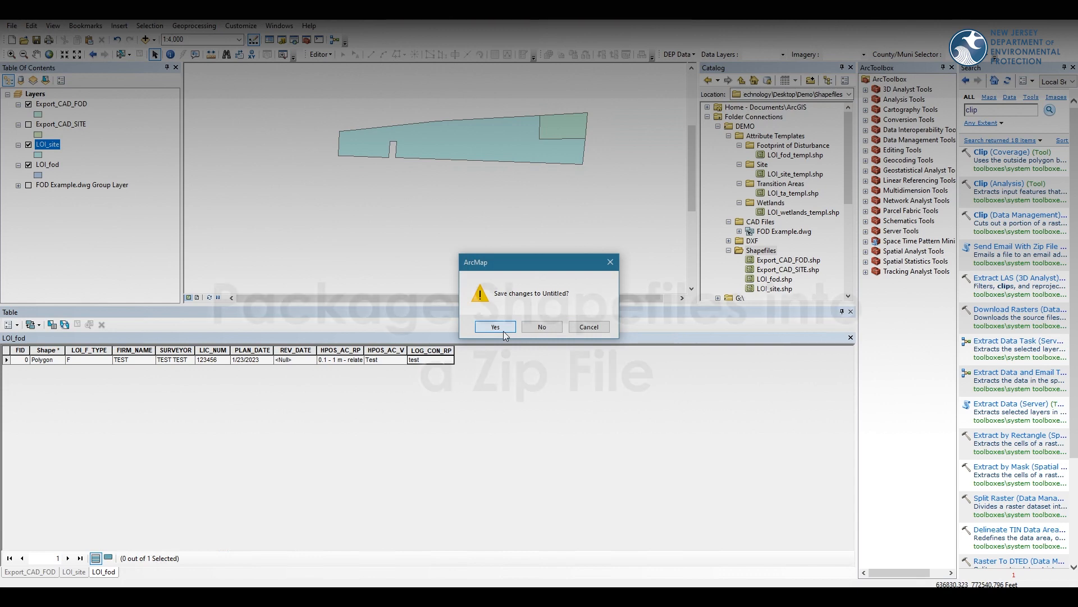
{"action": "left_click", "coordinate": [531, 330]}
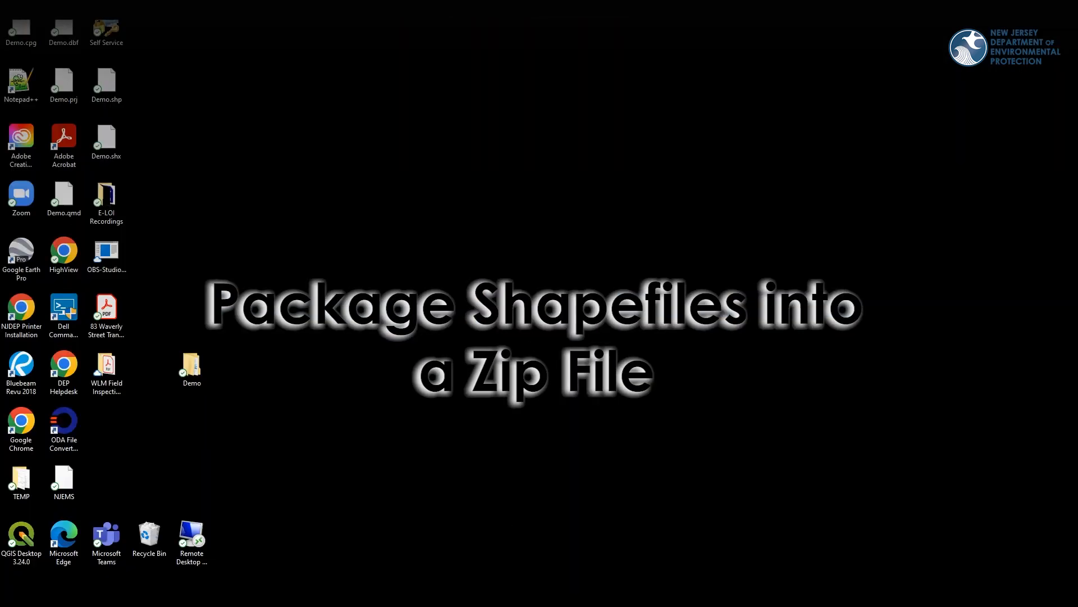
Open the Desktop\Demo\Shapefiles folder in File Explorer by searching for its full path.
{"action": "key", "text": "super"}
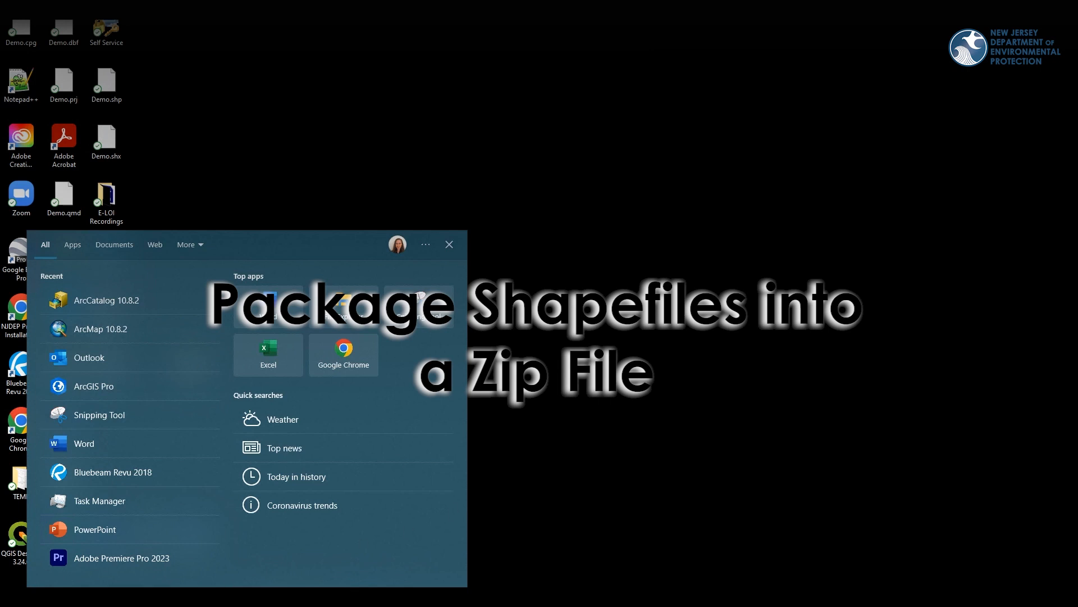
{"action": "type", "text": "C:\\Users\\muwitek\\OneDrive - New Jersey Office of Information Technology\\Desktop\\Demo\\Shapefiles"}
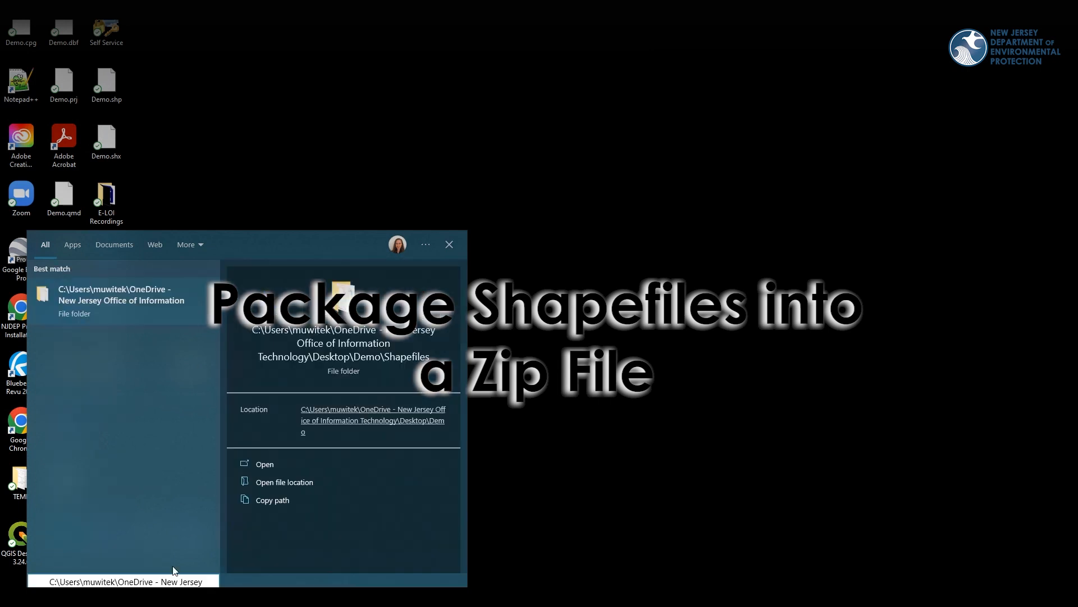
{"action": "key", "text": "Return"}
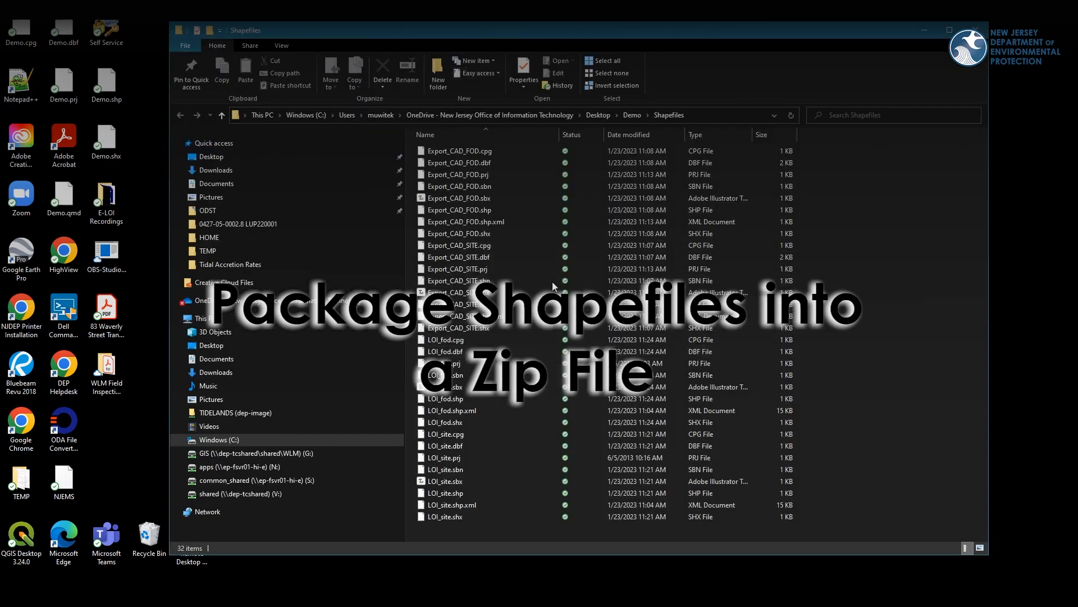
Package all LOI_fod and LOI_site shapefile component files into one compressed zip folder.
{"action": "left_click", "coordinate": [447, 517]}
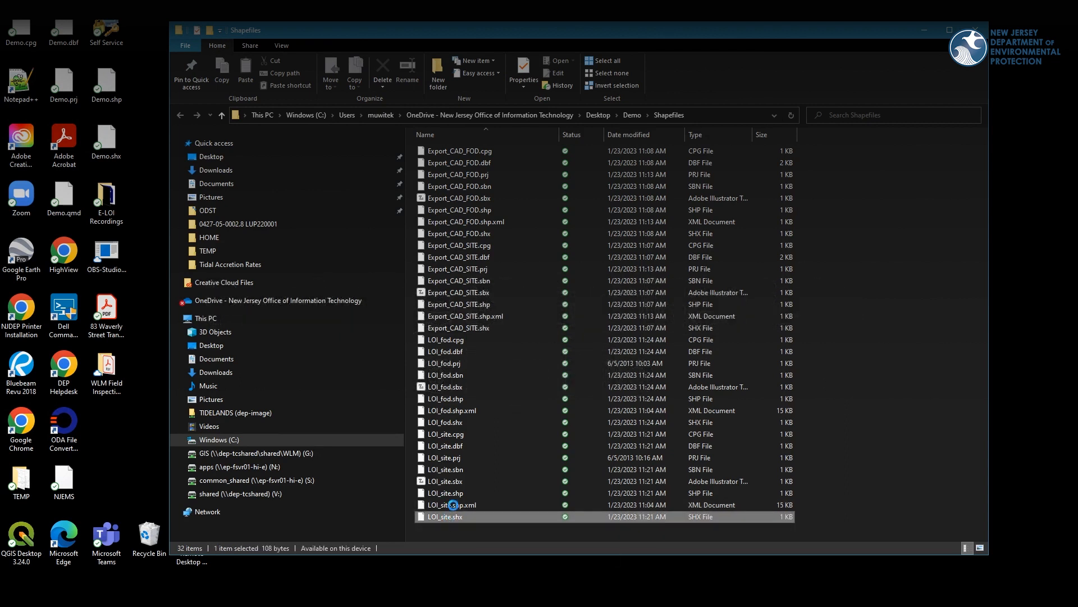
{"action": "left_click", "coordinate": [461, 341], "text": "shift"}
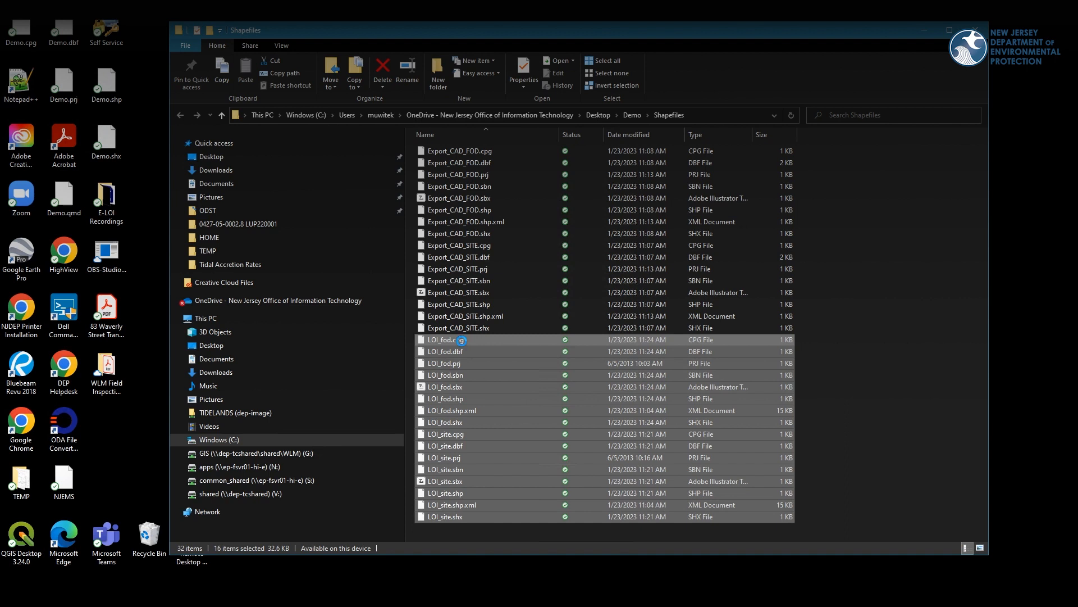
{"action": "right_click", "coordinate": [462, 340]}
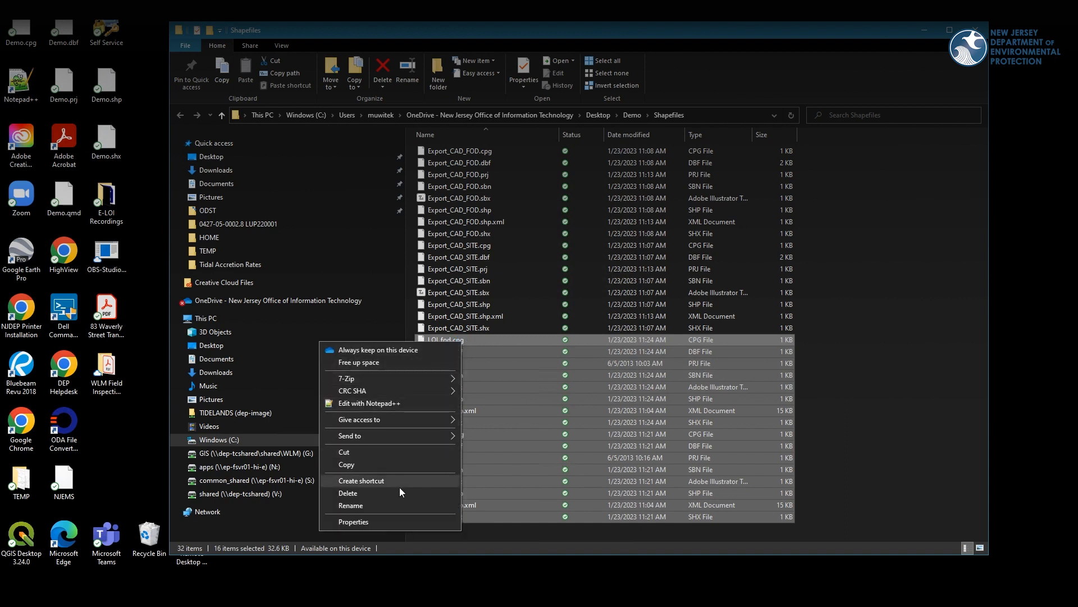
{"action": "mouse_move", "coordinate": [417, 436]}
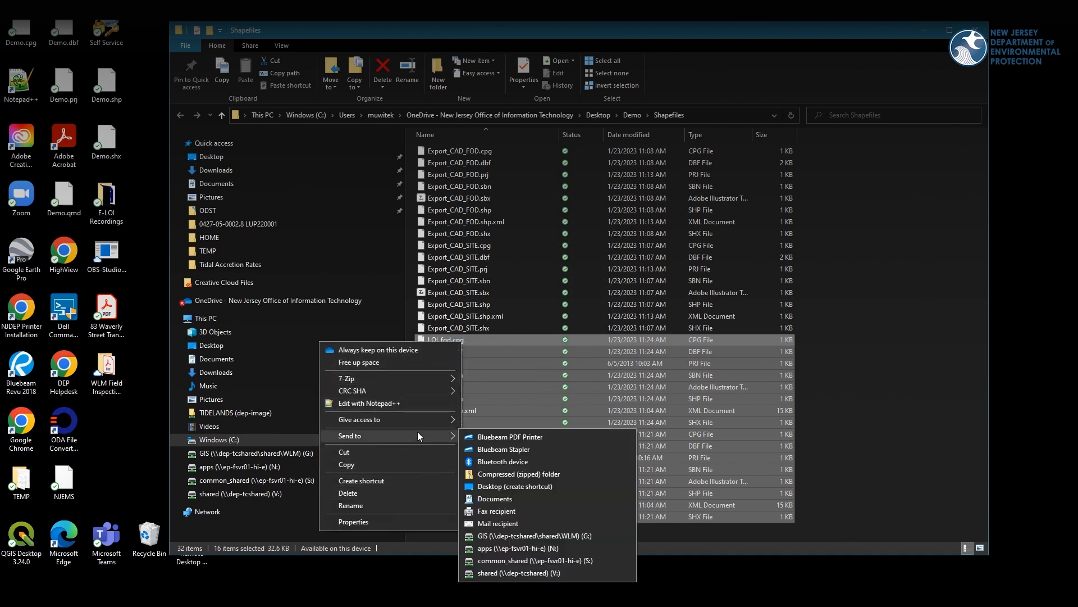
{"action": "left_click", "coordinate": [520, 474]}
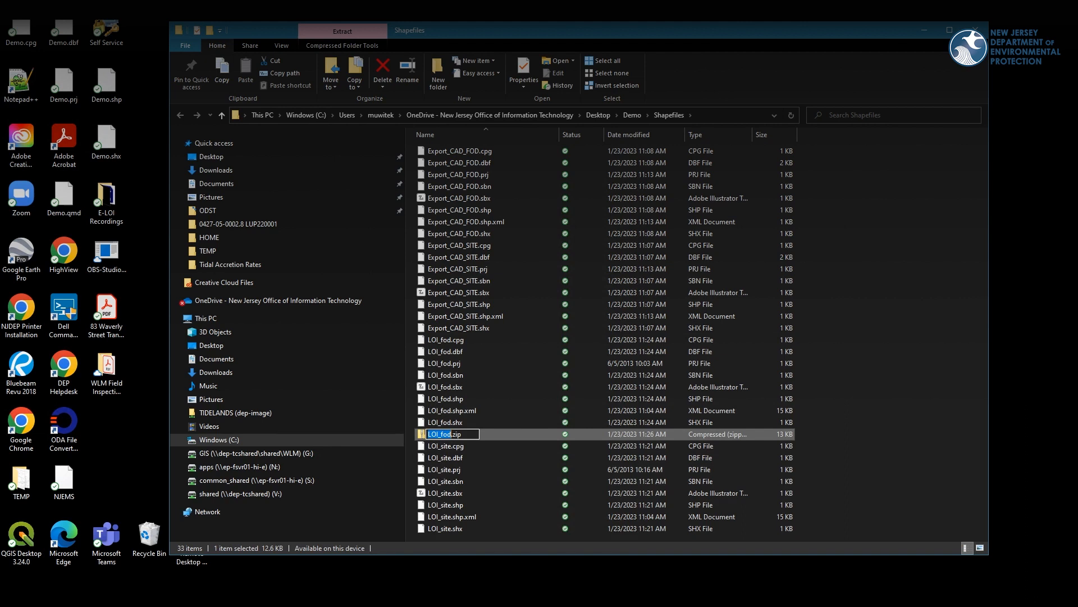
Rename the new zip file as LOI_Example_Project.zip.
{"action": "left_click_drag", "start_coordinate": [448, 434], "coordinate": [444, 435]}
{"action": "key", "text": "BackSpace"}
{"action": "type", "text": "Example_Project"}
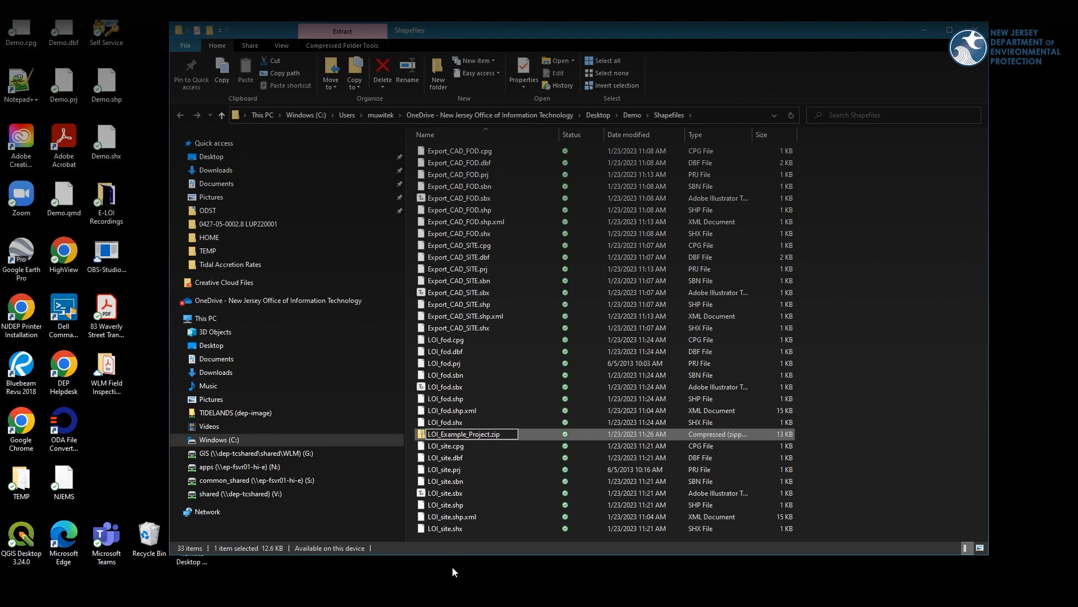
{"action": "key", "text": "Return"}
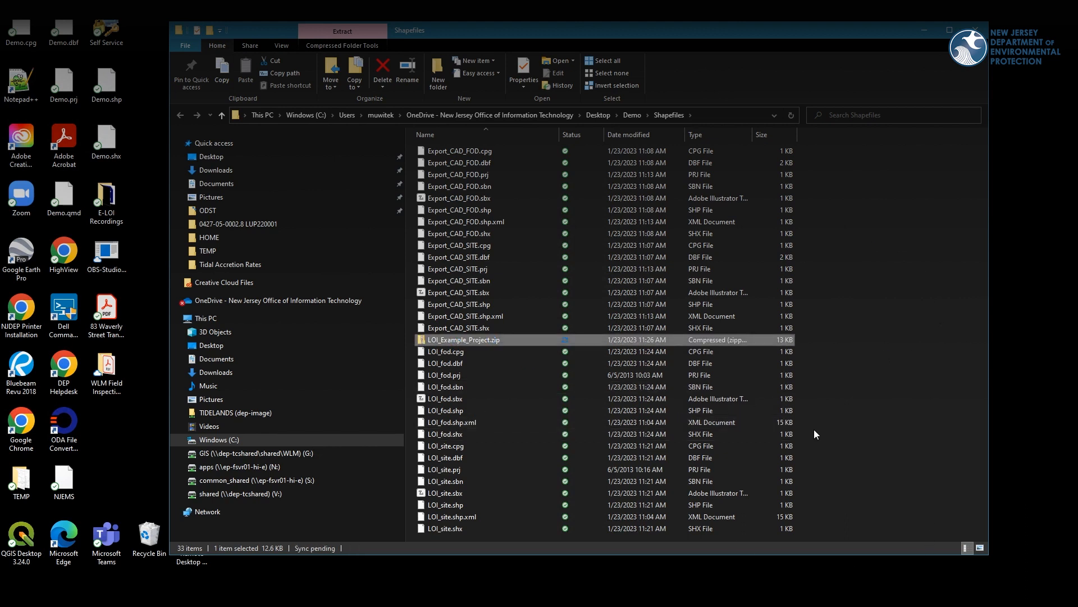